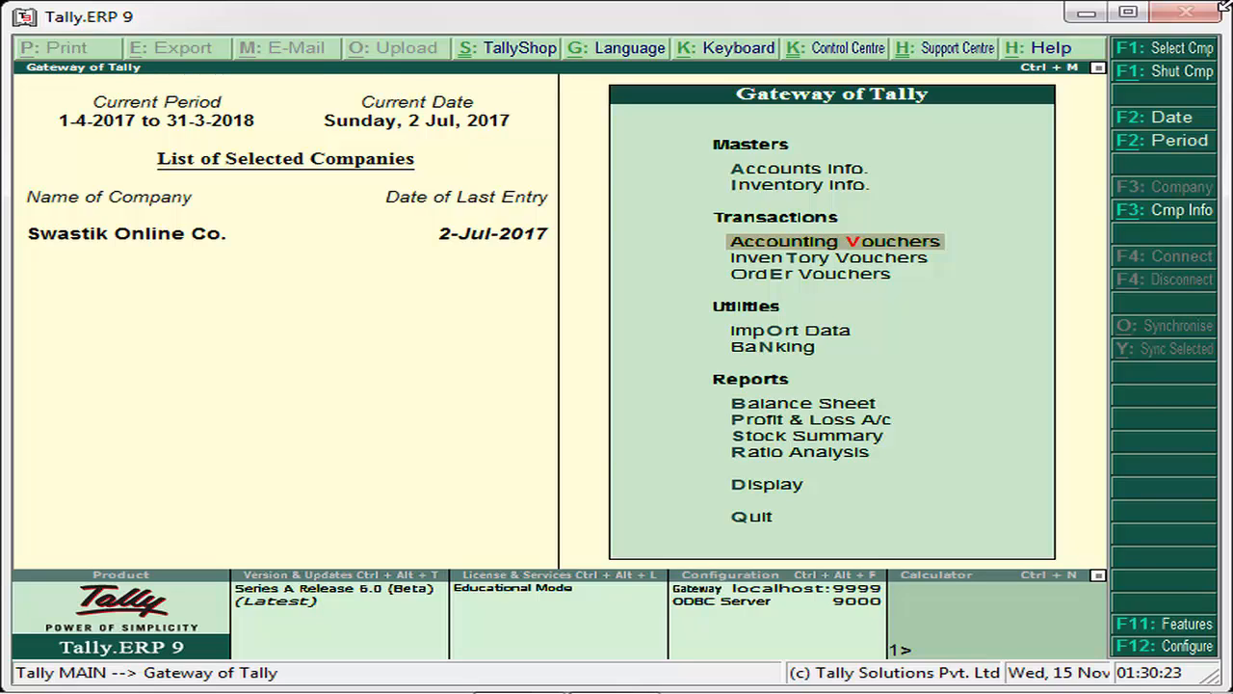
- Start a new single ledger in the accounts masters and name it "Inter State Sale Nil Rat Gst Account"
{"action": "key", "text": "Up"}
{"action": "key", "text": "Up"}
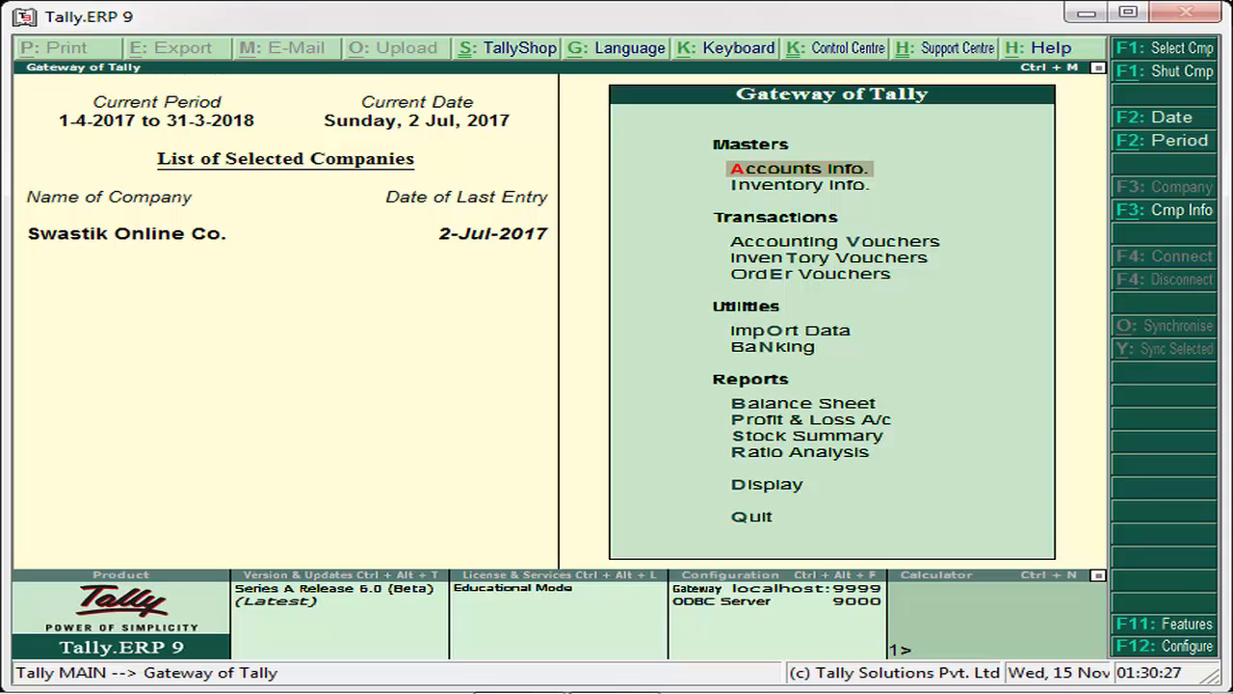
{"action": "key", "text": "Return"}
{"action": "key", "text": "Down"}
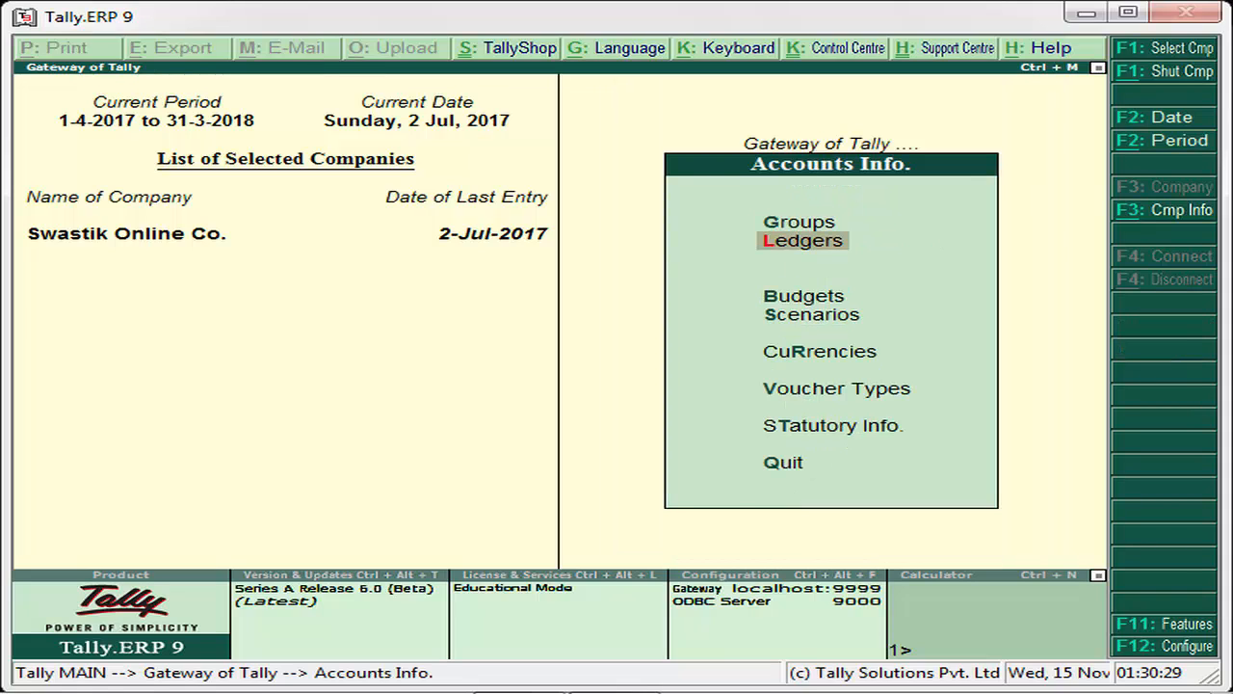
{"action": "key", "text": "Return"}
{"action": "key", "text": "Return"}
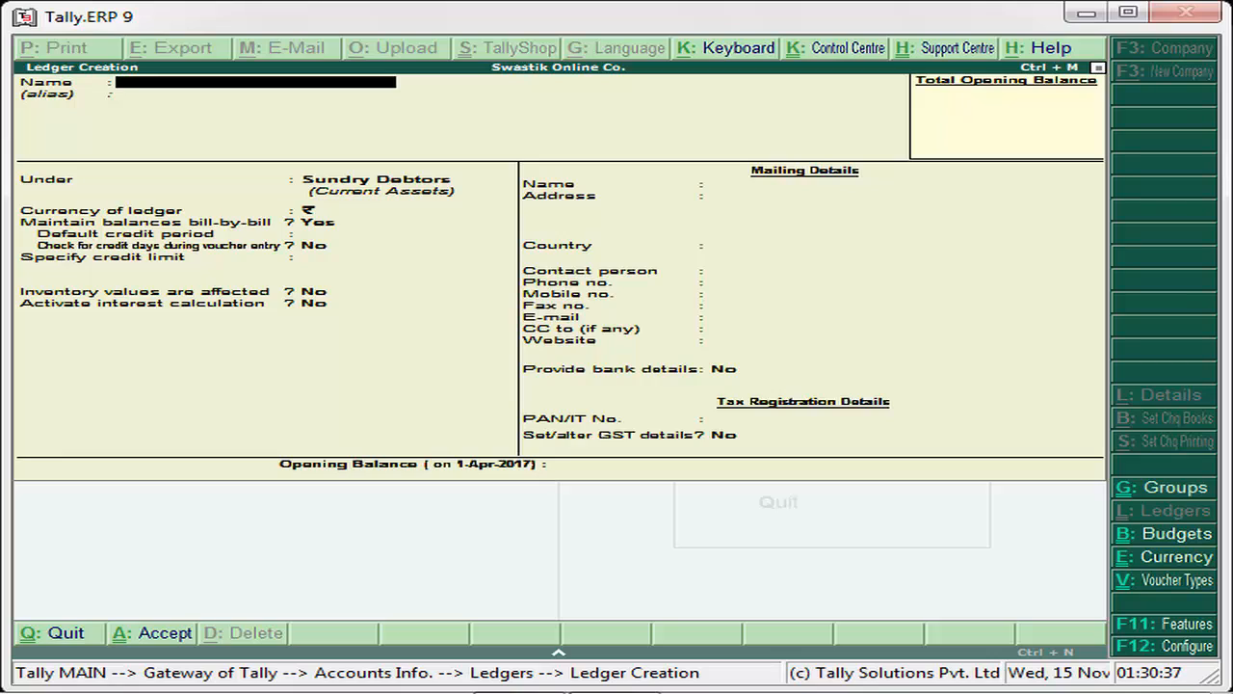
{"action": "type", "text": "Inter State Sale"}
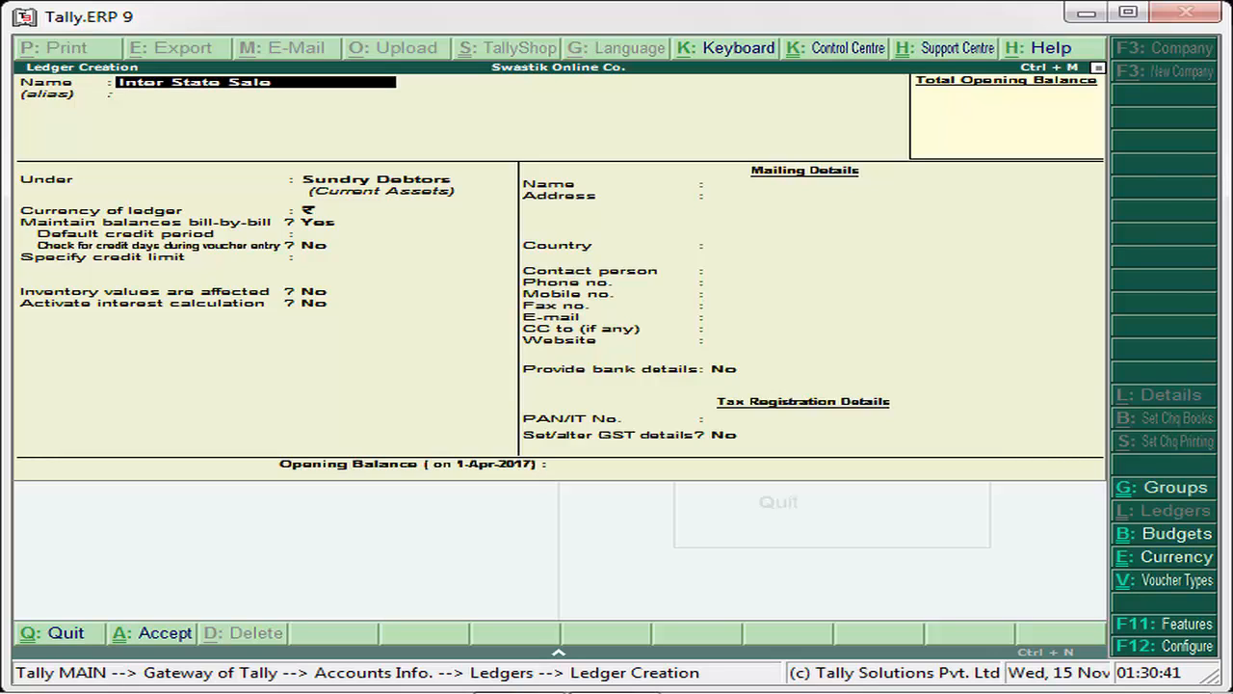
{"action": "type", "text": " Nil Rat Gst Account"}
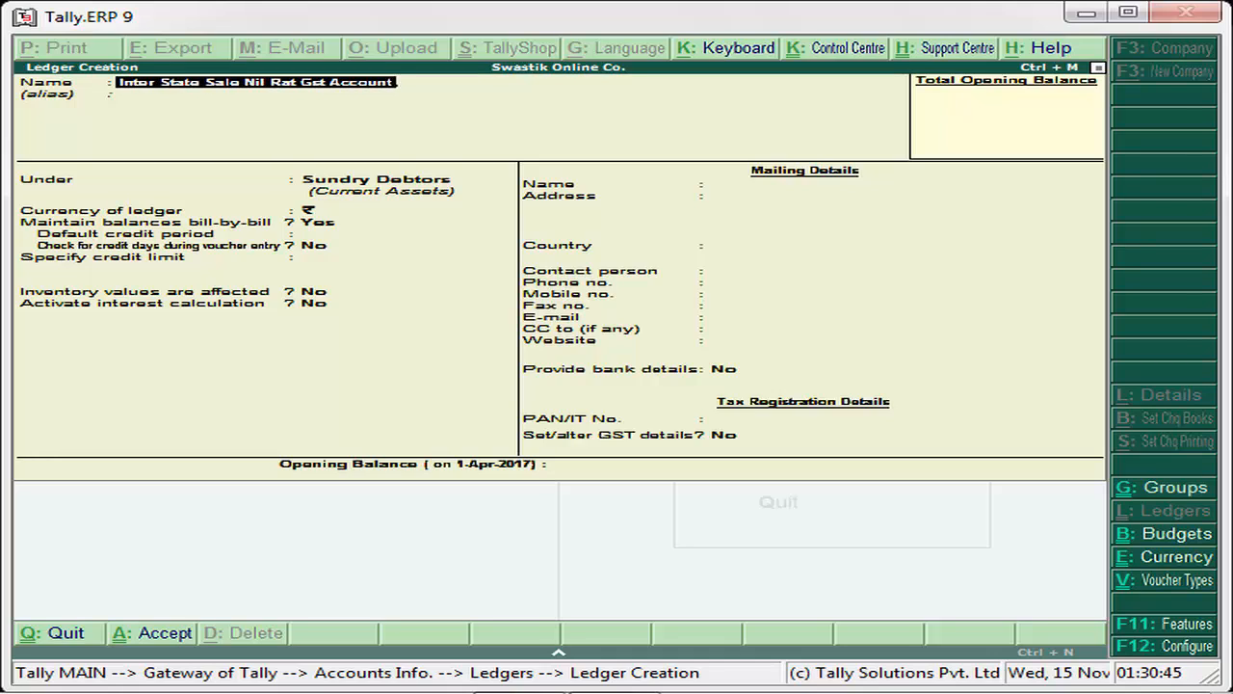
{"action": "key", "text": "Return"}
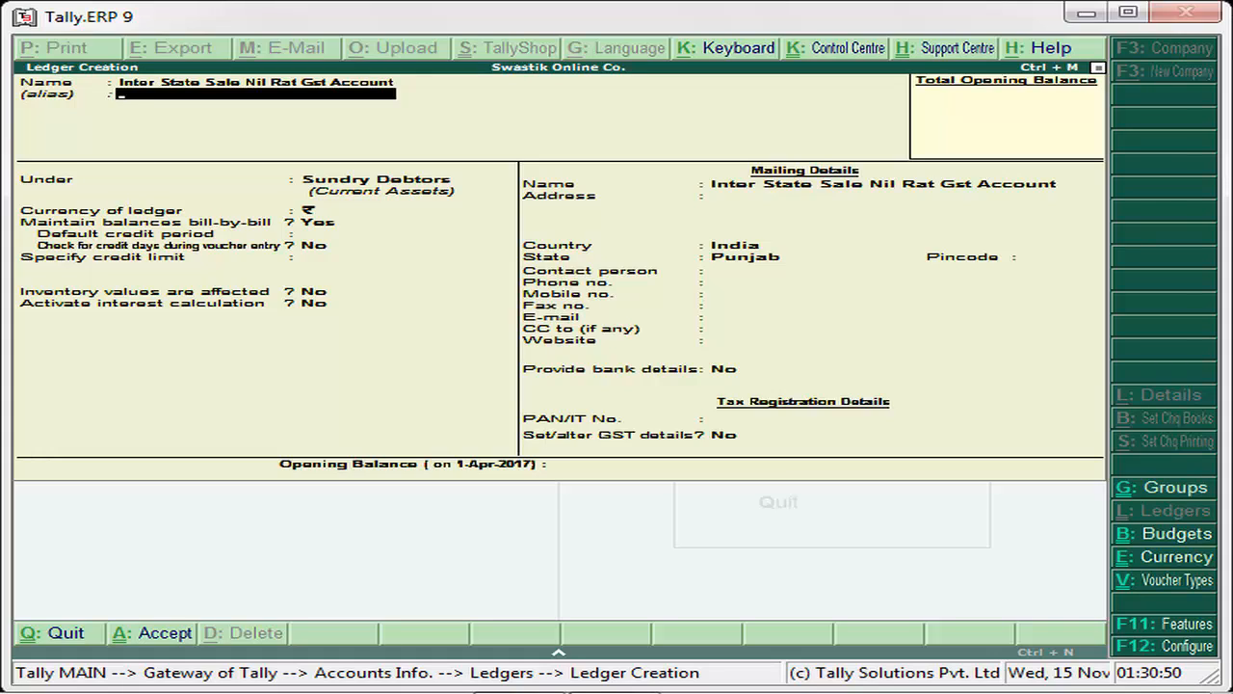
- Group the nil-rated ledger under Sales Accounts, with inventory values affected, no interest calculation and GST applicable
{"action": "key", "text": "Return"}
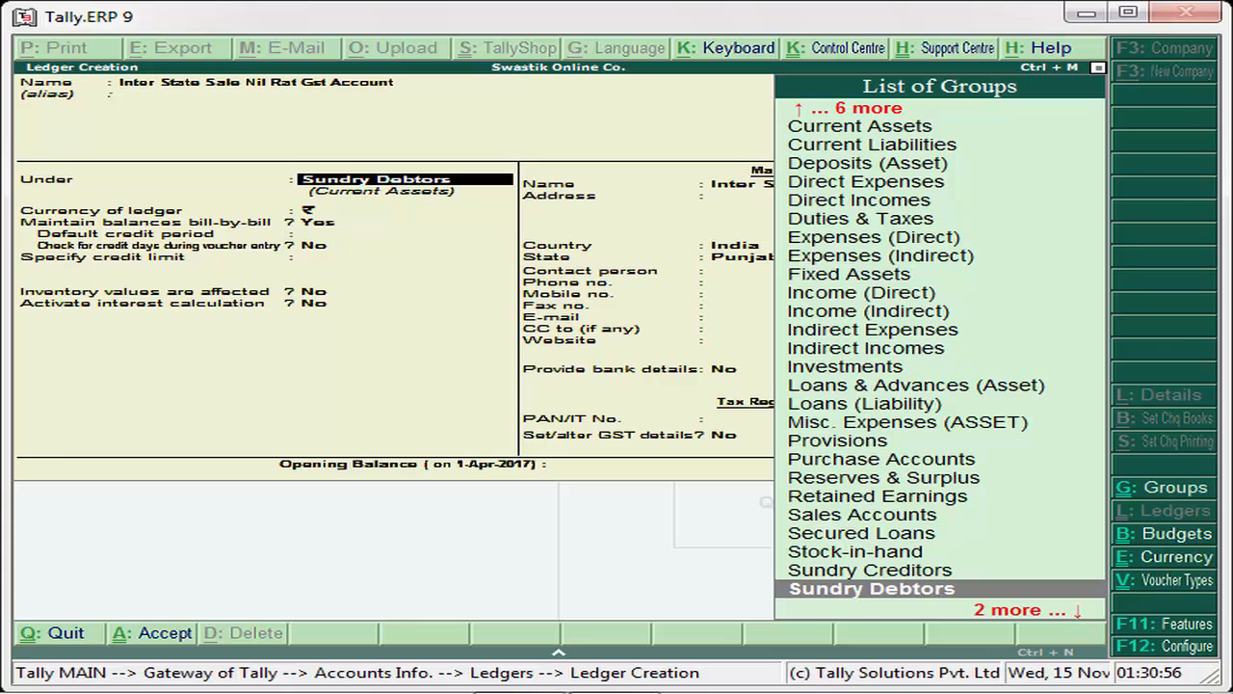
{"action": "type", "text": "sa"}
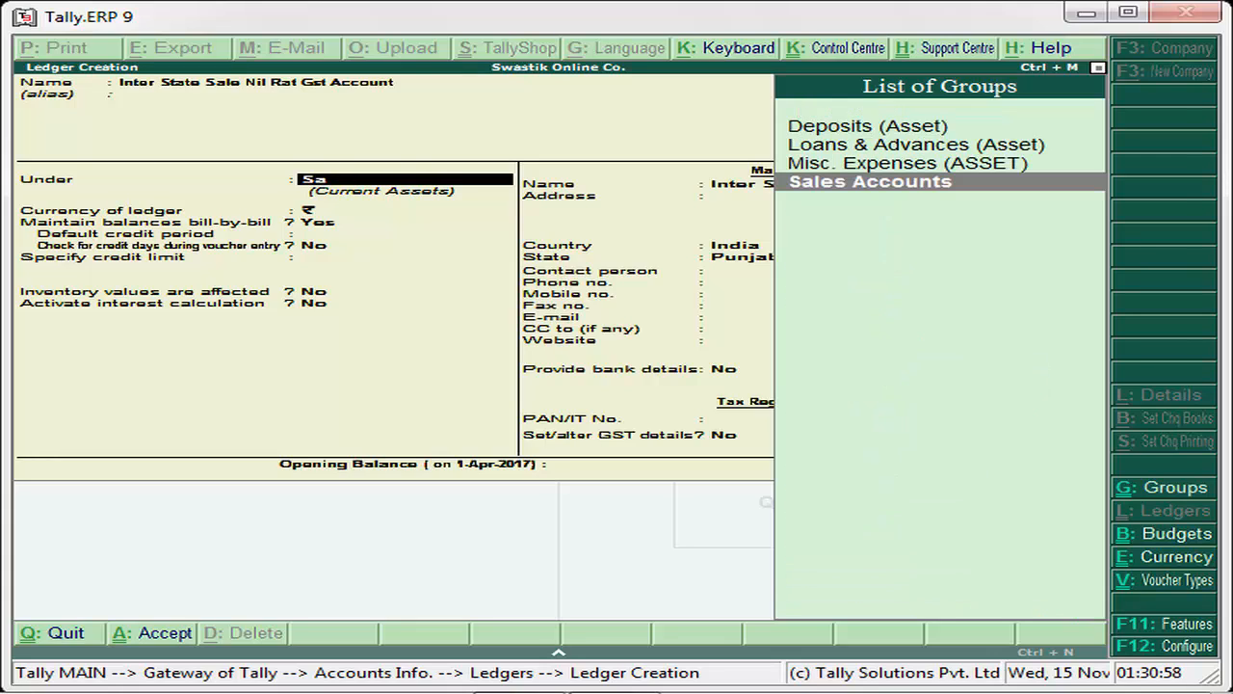
{"action": "key", "text": "Return"}
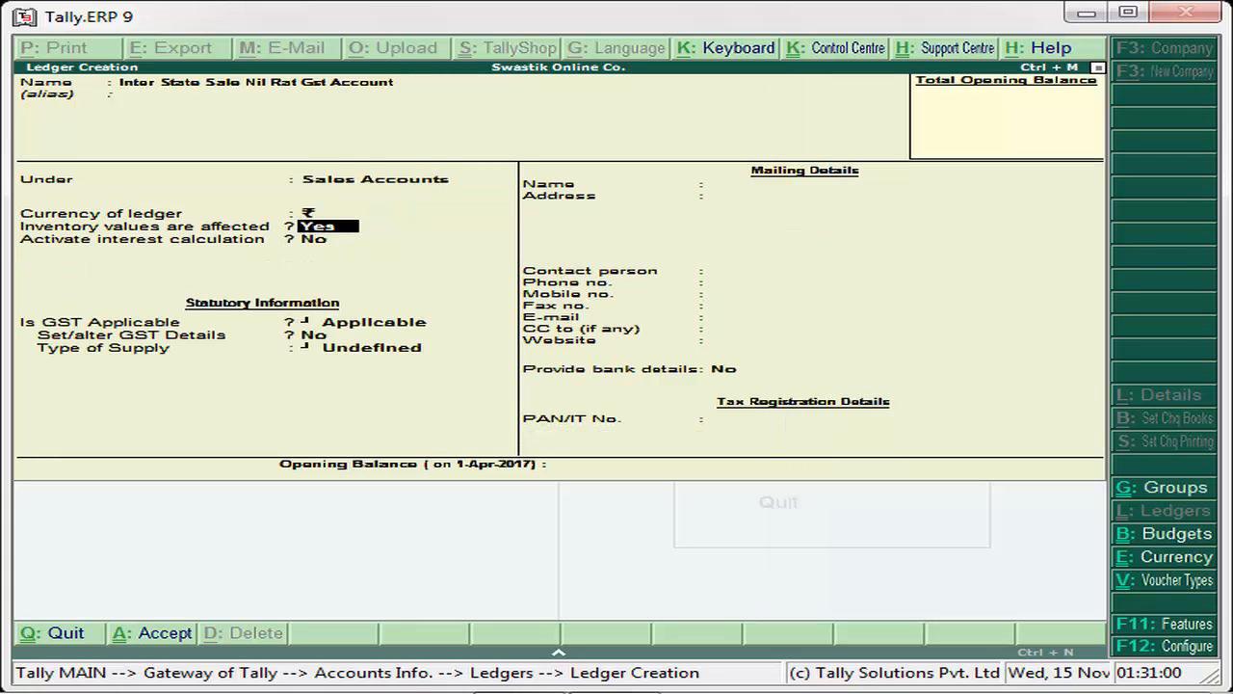
{"action": "key", "text": "Return"}
{"action": "key", "text": "Return"}
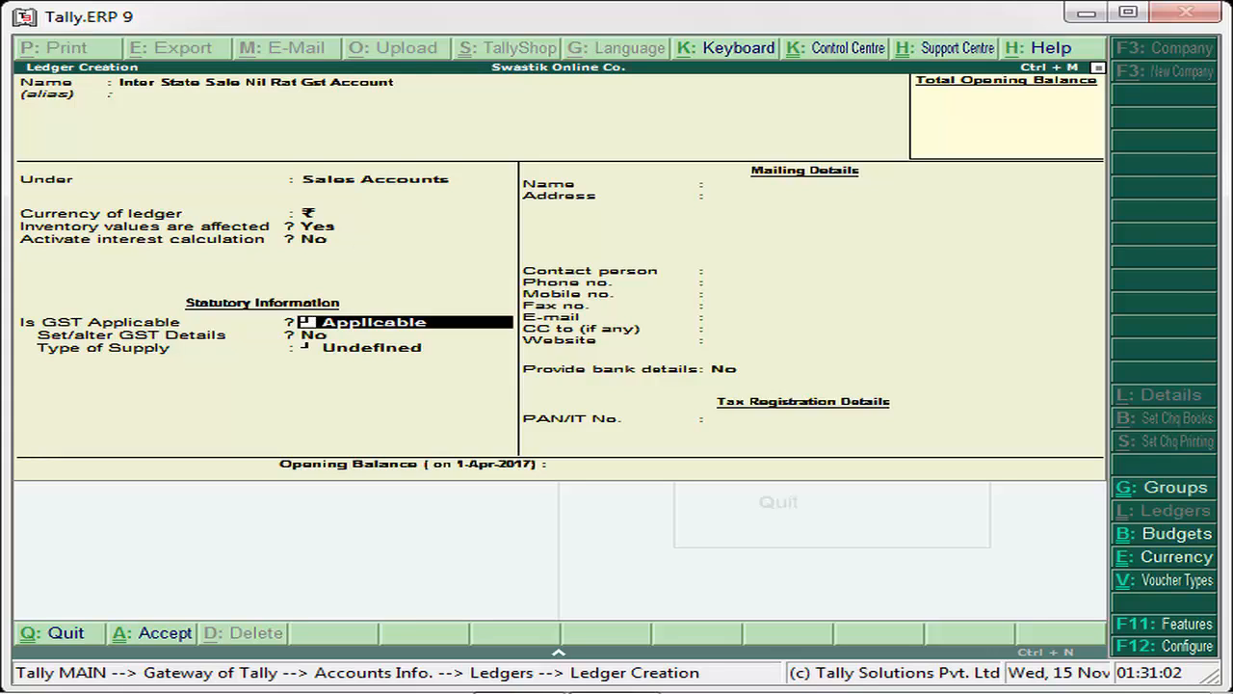
{"action": "key", "text": "Return"}
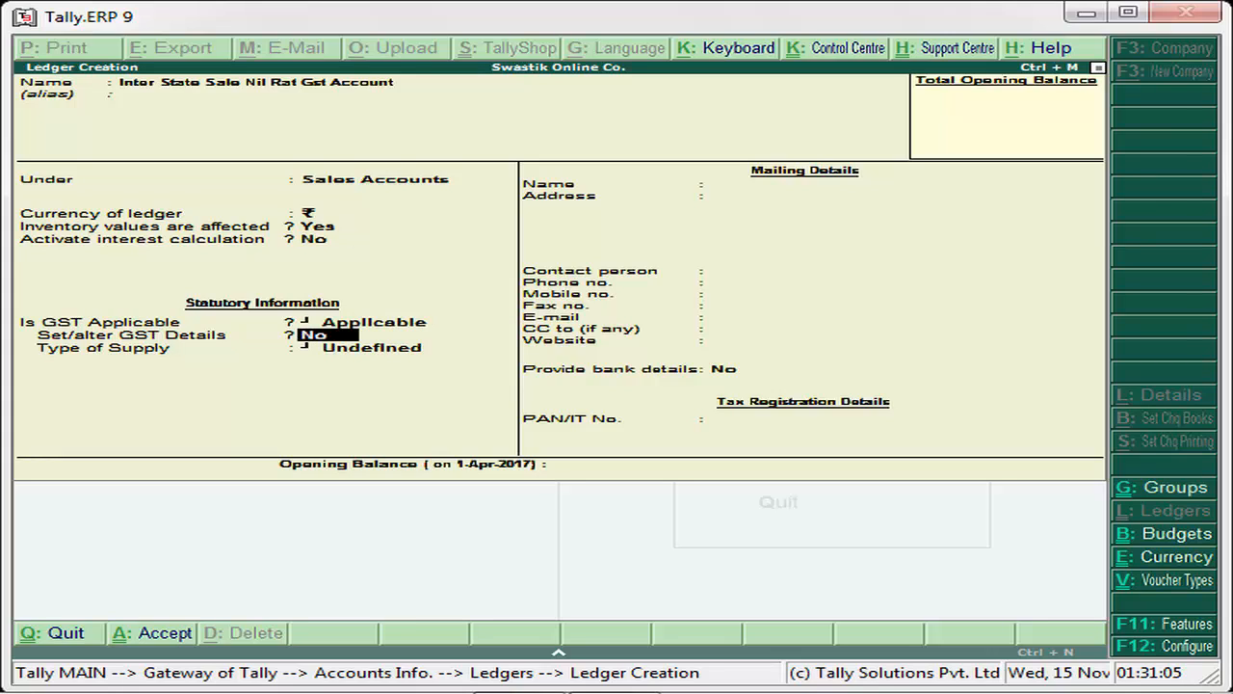
- Enable GST details for the nil-rated ledger and set the nature of transaction to Interstate Sales Nil Rated, with Nil Rated taxability
{"action": "key", "text": "y"}
{"action": "key", "text": "Return"}
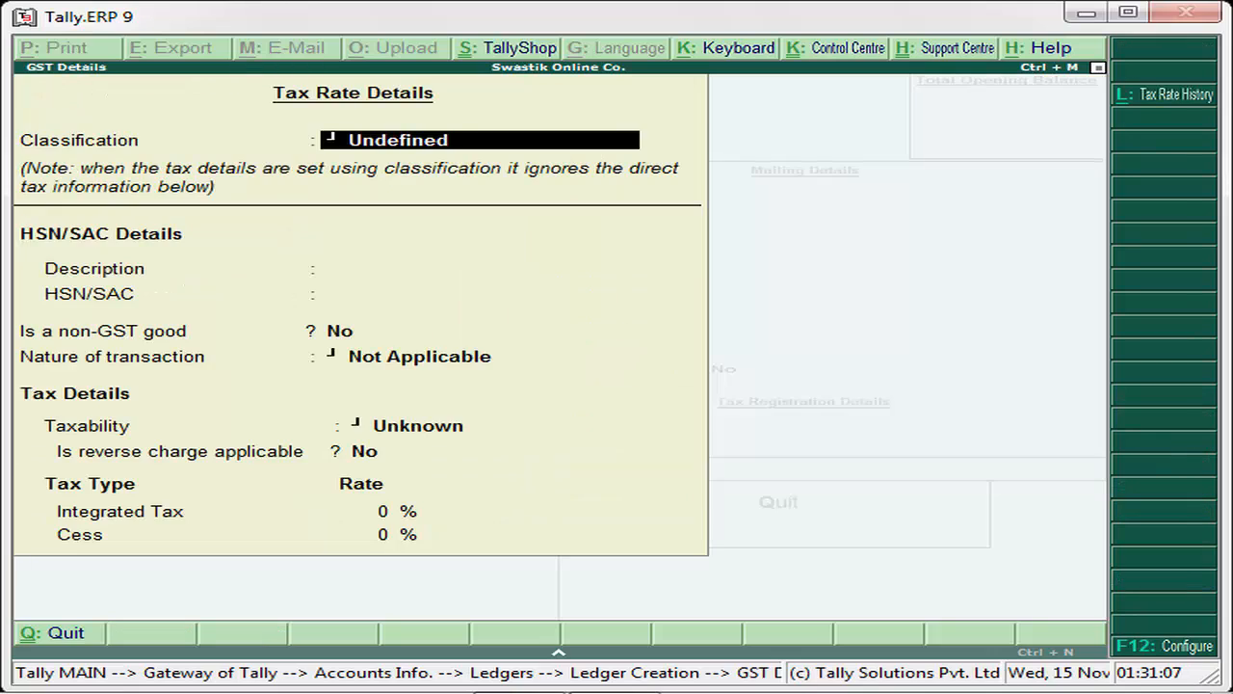
{"action": "key", "text": "Return"}
{"action": "key", "text": "Return"}
{"action": "key", "text": "Return"}
{"action": "key", "text": "Return"}
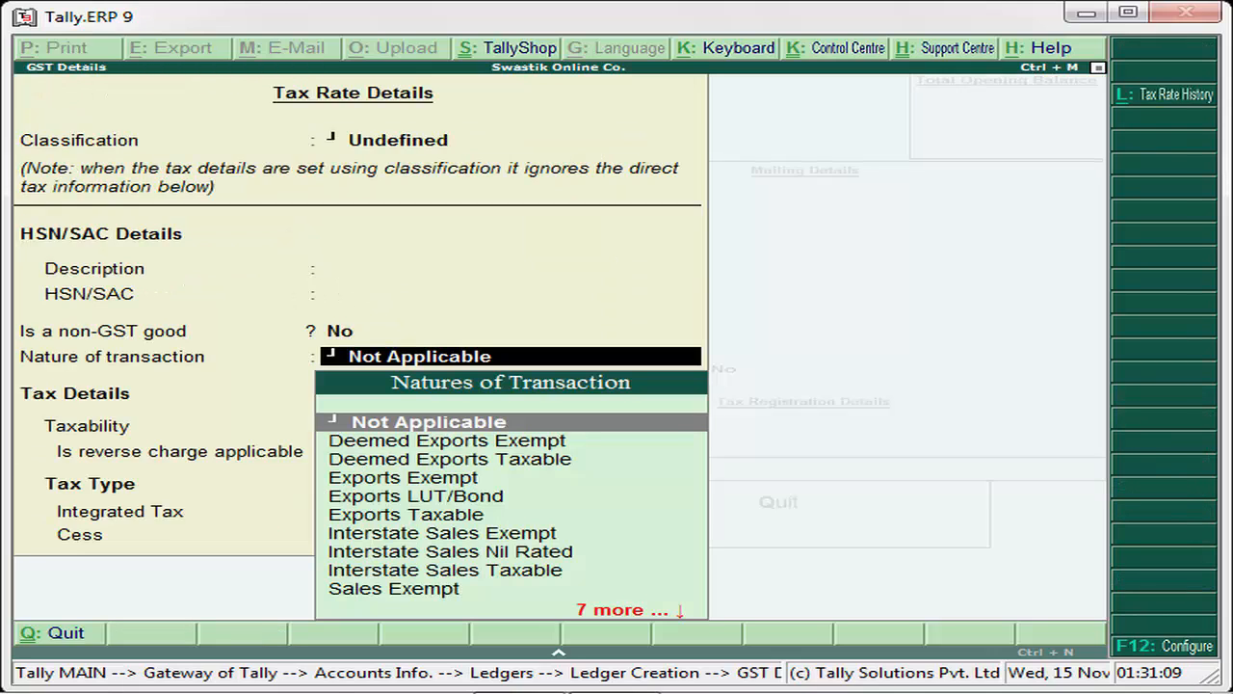
{"action": "key", "text": "Down"}
{"action": "key", "text": "Down"}
{"action": "key", "text": "Down"}
{"action": "key", "text": "Down"}
{"action": "key", "text": "Down"}
{"action": "key", "text": "Down"}
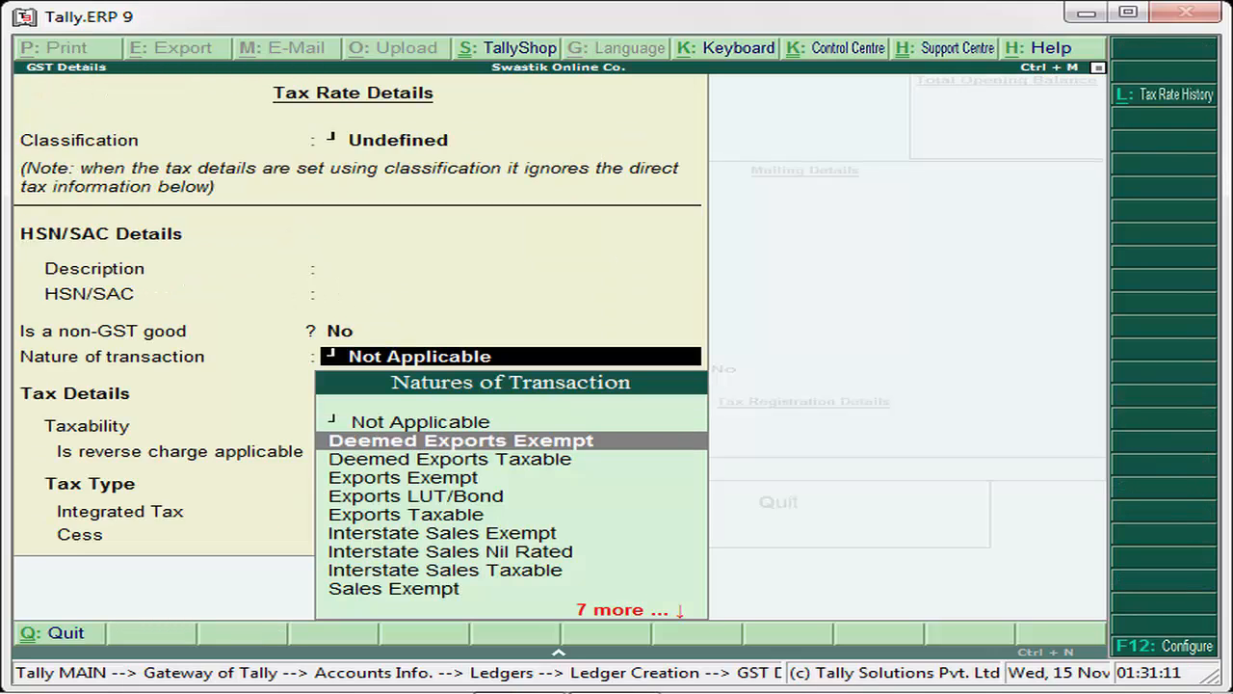
{"action": "key", "text": "Down"}
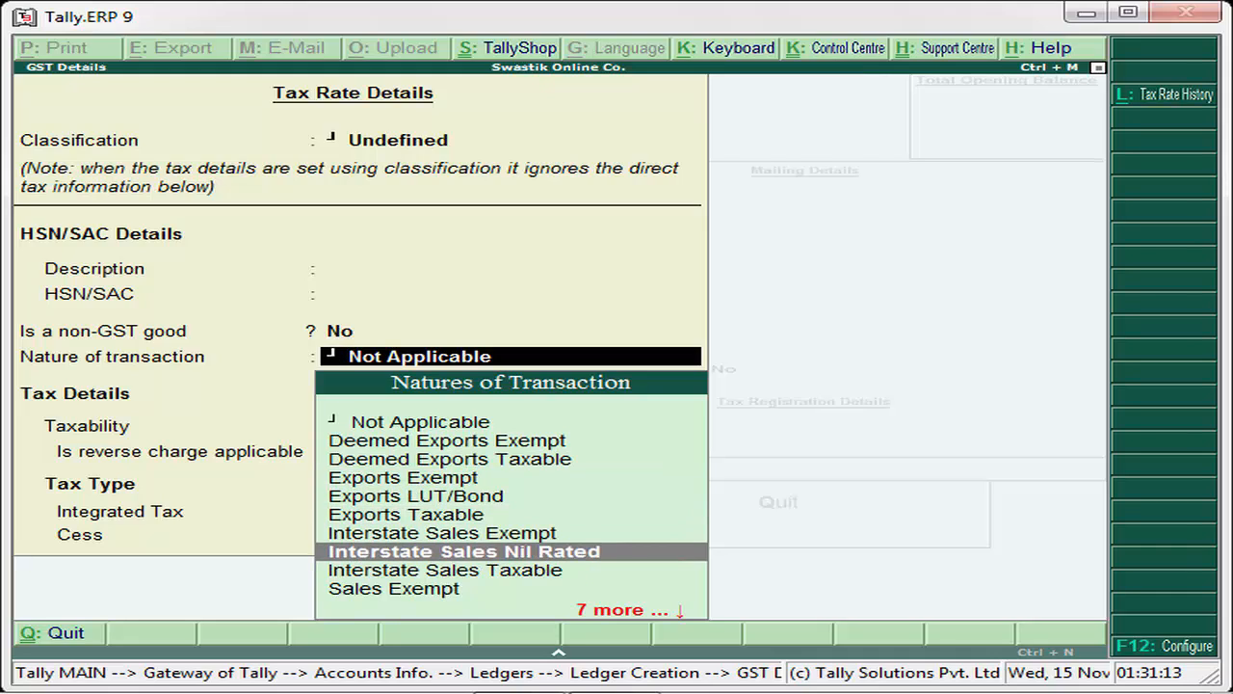
{"action": "key", "text": "Return"}
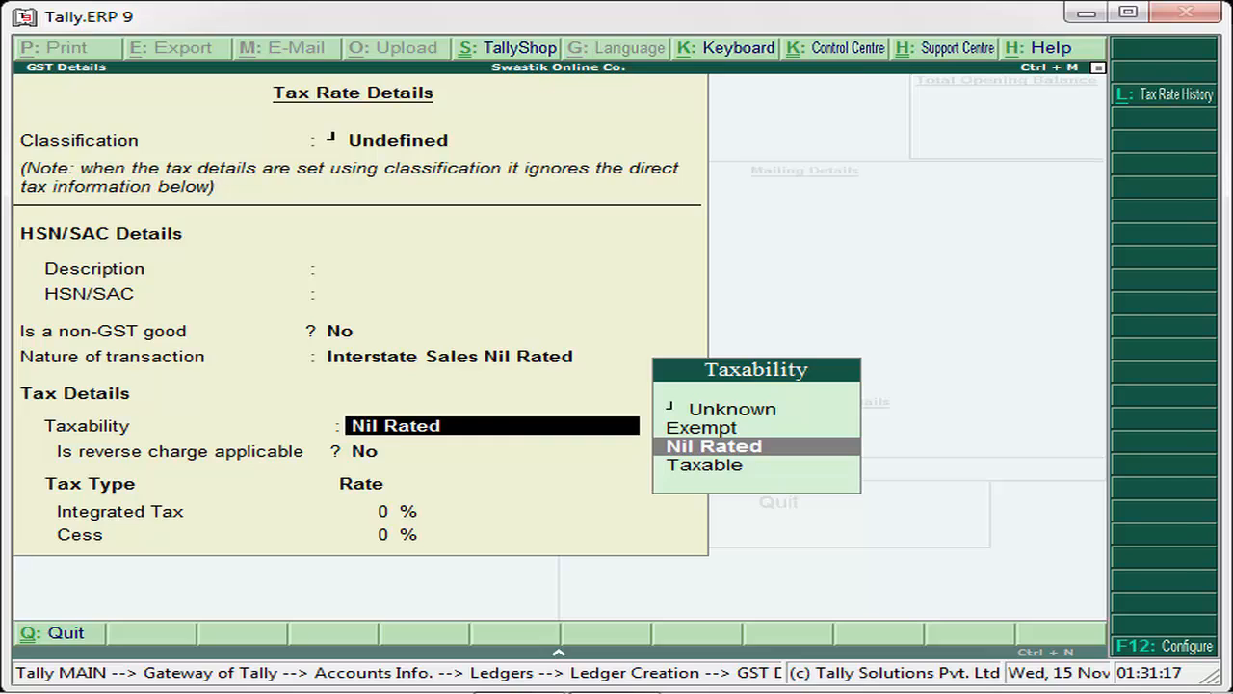
{"action": "key", "text": "Return"}
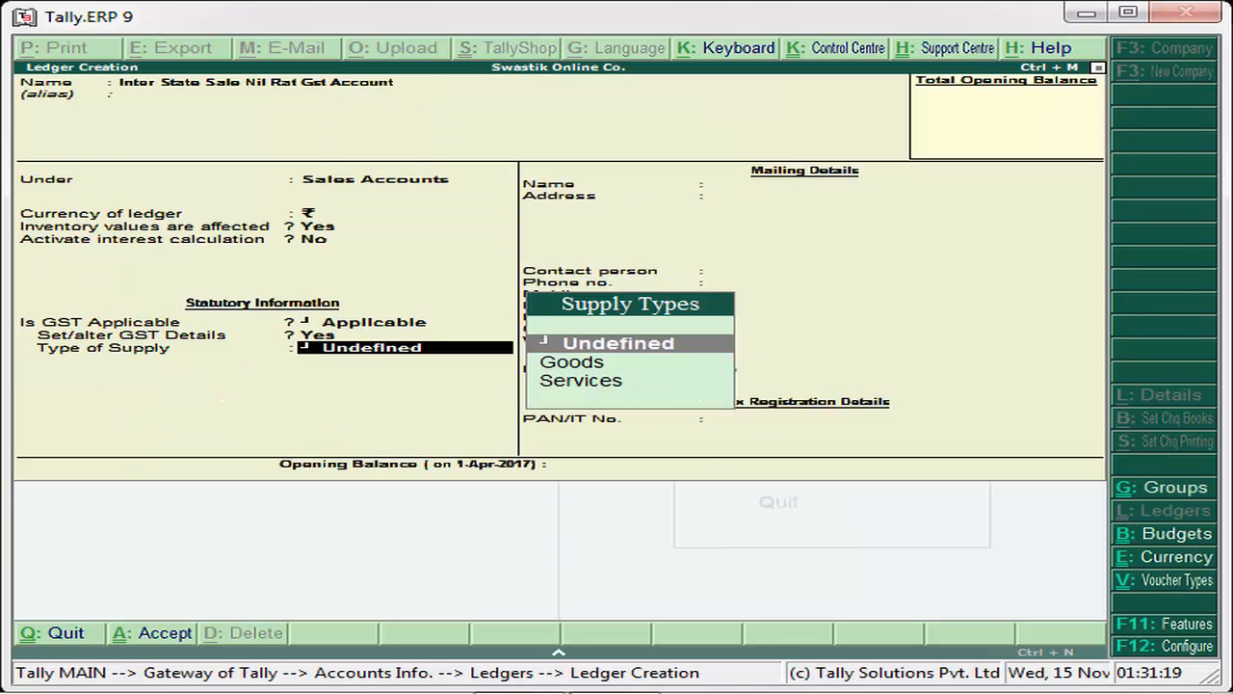
- Set the nil-rated ledger's type of supply to Goods and save the ledger
{"action": "key", "text": "Down"}
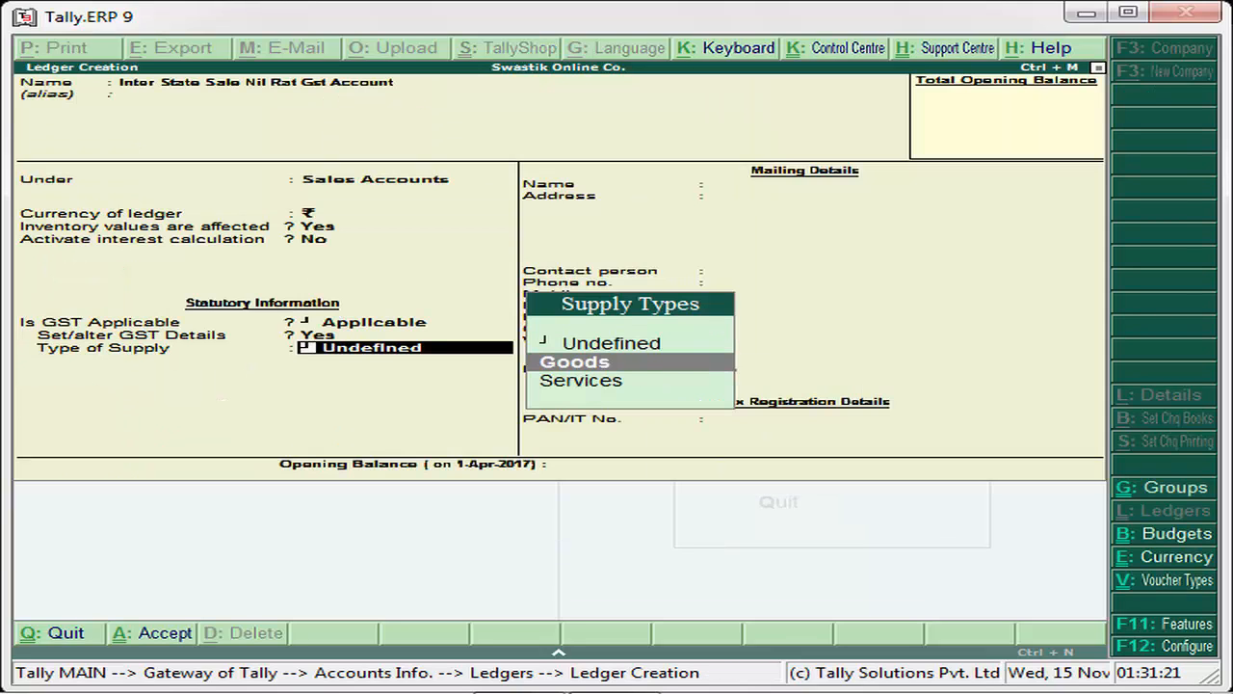
{"action": "key", "text": "Return"}
{"action": "key", "text": "Return"}
{"action": "key", "text": "Return"}
{"action": "key", "text": "Return"}
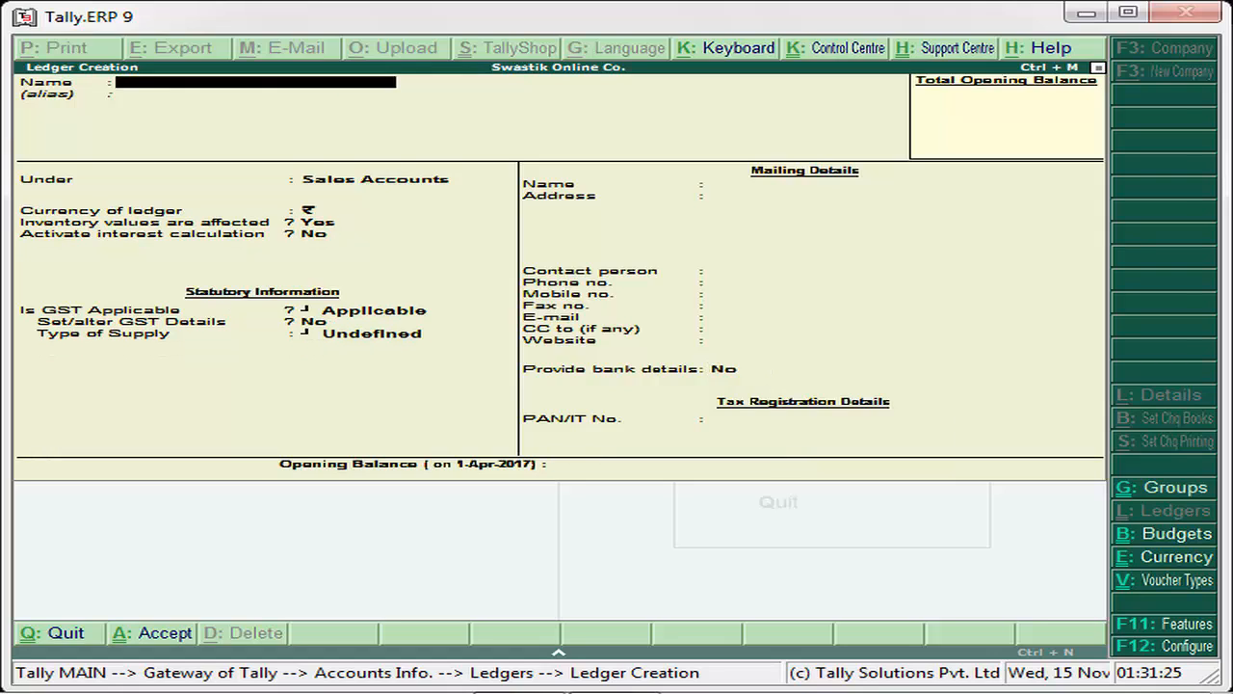
- Name the next new ledger "Inter State Sale Exempted GST Account"
{"action": "type", "text": "Inter State o"}
{"action": "type", "text": "xempted"}
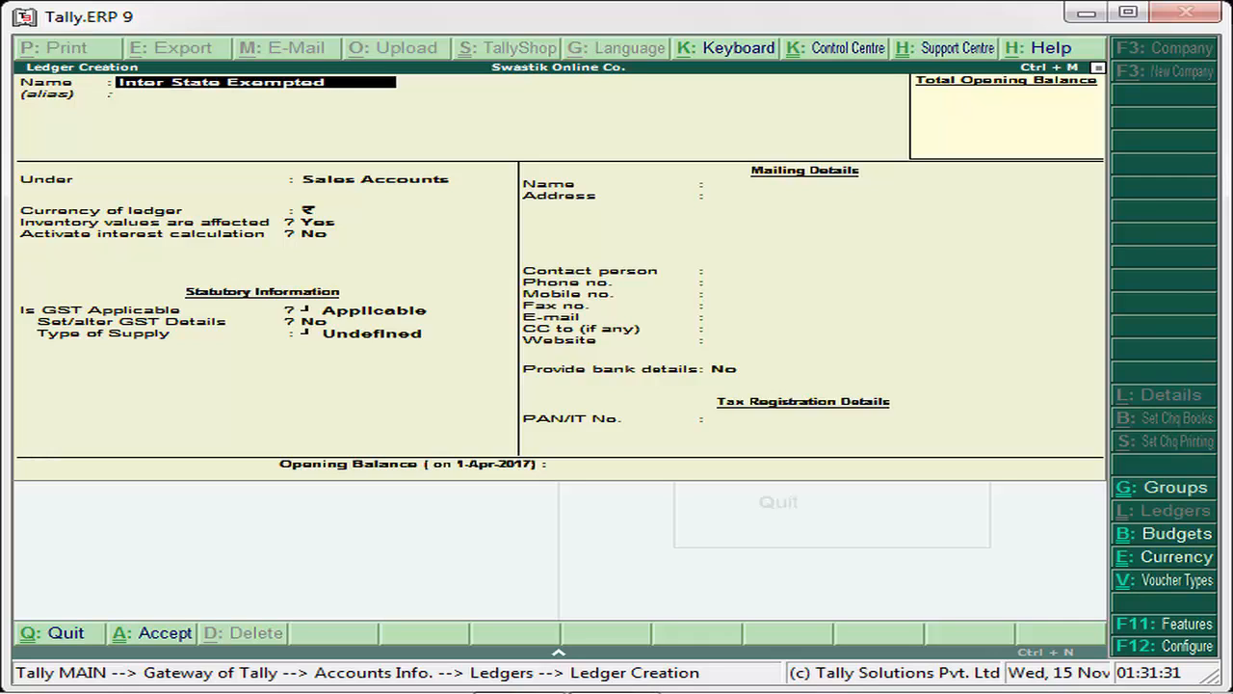
{"action": "type", "text": " GST Accoun"}
{"action": "key", "text": "BackSpace"}
{"action": "key", "text": "BackSpace"}
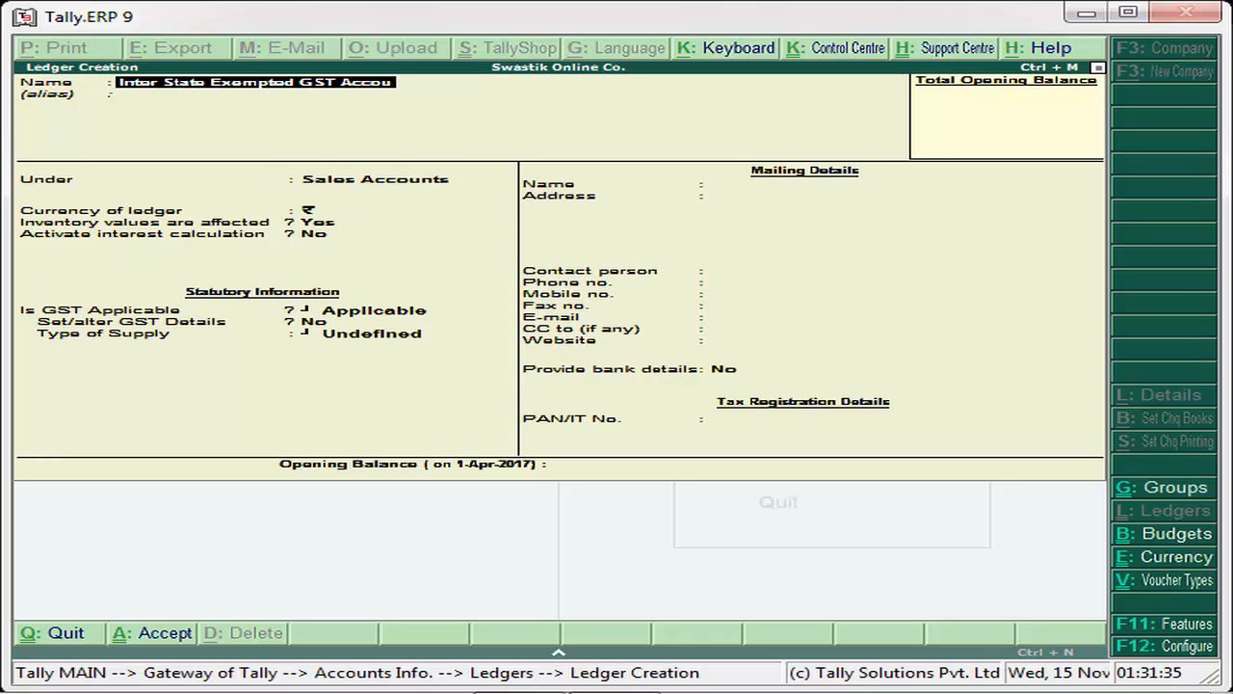
{"action": "key", "text": "BackSpace"}
{"action": "key", "text": "BackSpace"}
{"action": "key", "text": "BackSpace"}
{"action": "key", "text": "BackSpace"}
{"action": "key", "text": "BackSpace"}
{"action": "key", "text": "BackSpace"}
{"action": "key", "text": "BackSpace"}
{"action": "key", "text": "BackSpace"}
{"action": "key", "text": "BackSpace"}
{"action": "key", "text": "BackSpace"}
{"action": "key", "text": "BackSpace"}
{"action": "key", "text": "BackSpace"}
{"action": "key", "text": "BackSpace"}
{"action": "key", "text": "BackSpace"}
{"action": "key", "text": "BackSpace"}
{"action": "key", "text": "BackSpace"}
{"action": "key", "text": "BackSpace"}
{"action": "key", "text": "BackSpace"}
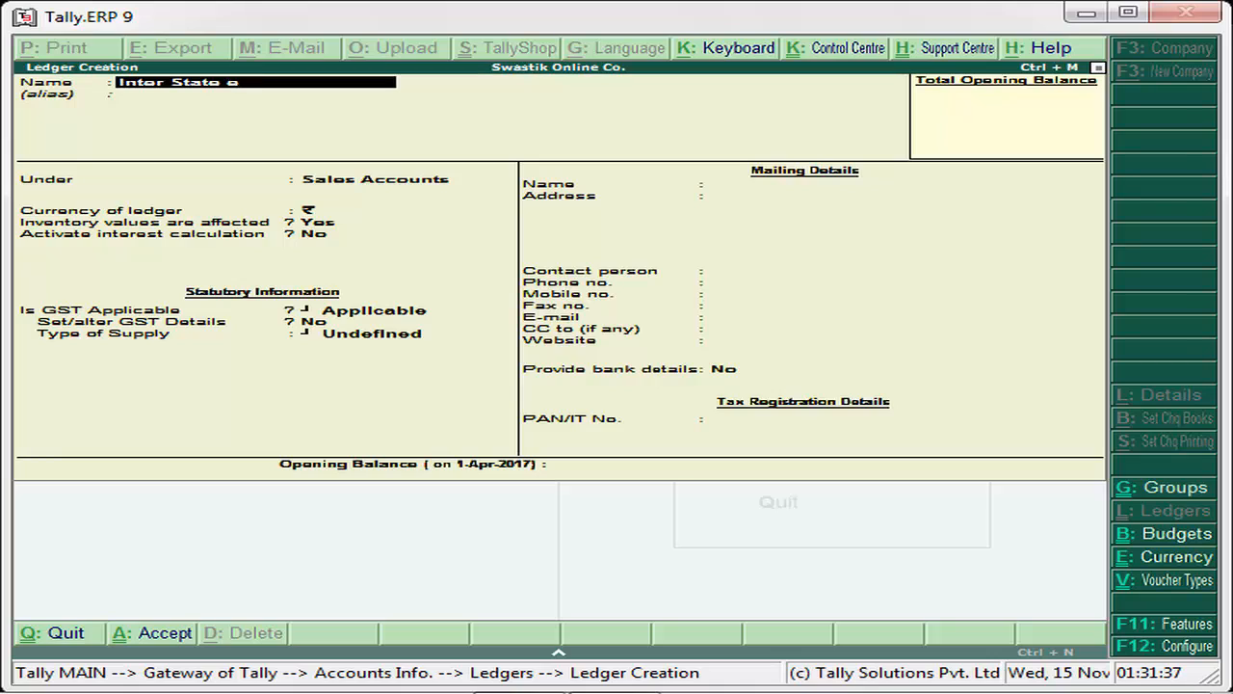
{"action": "type", "text": "Sale Expeme"}
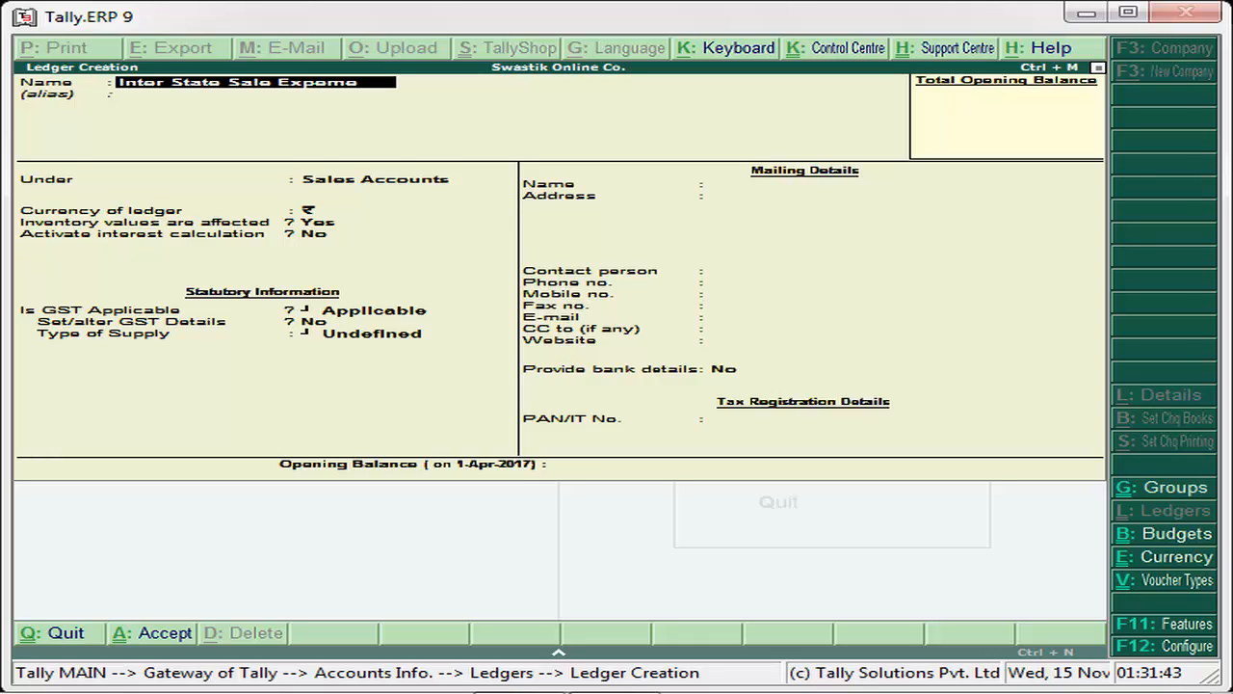
{"action": "key", "text": "BackSpace"}
{"action": "key", "text": "BackSpace"}
{"action": "key", "text": "BackSpace"}
{"action": "key", "text": "BackSpace"}
{"action": "type", "text": "empted GST Account"}
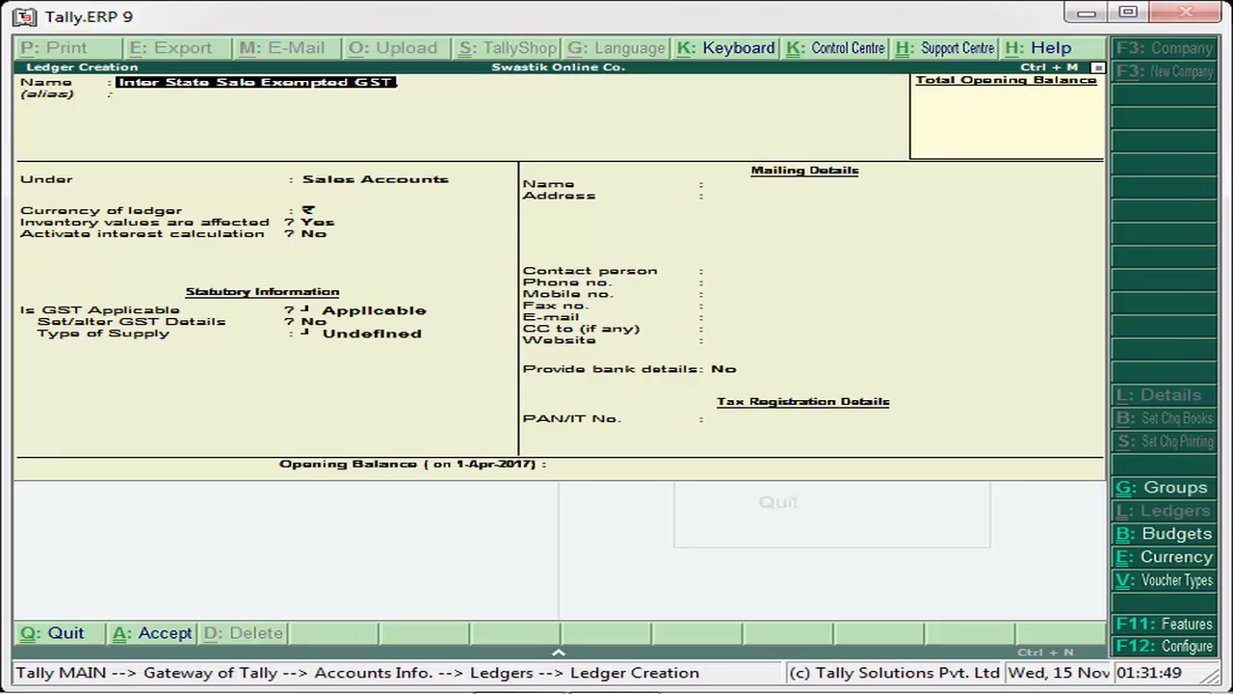
{"action": "key", "text": "Return"}
- Keep the exempted ledger under Sales Accounts, with inventory values affected, no interest calculation and GST applicable
{"action": "key", "text": "Return"}
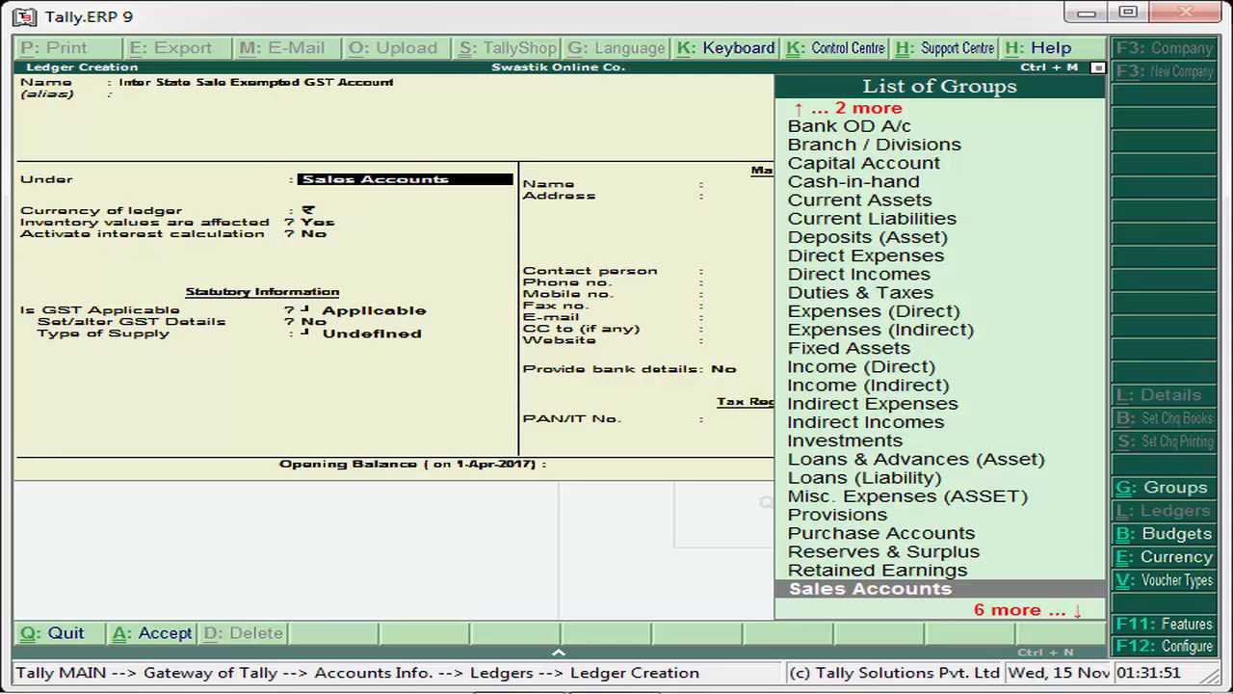
{"action": "key", "text": "Return"}
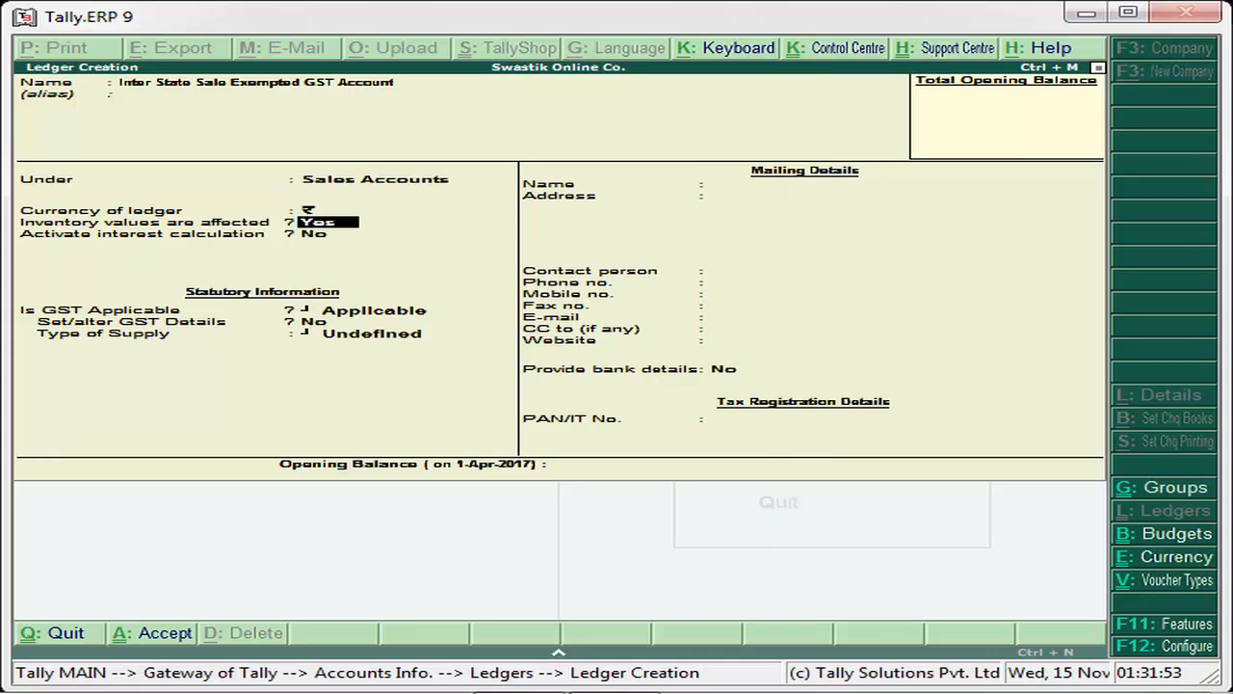
{"action": "key", "text": "Return"}
{"action": "key", "text": "Return"}
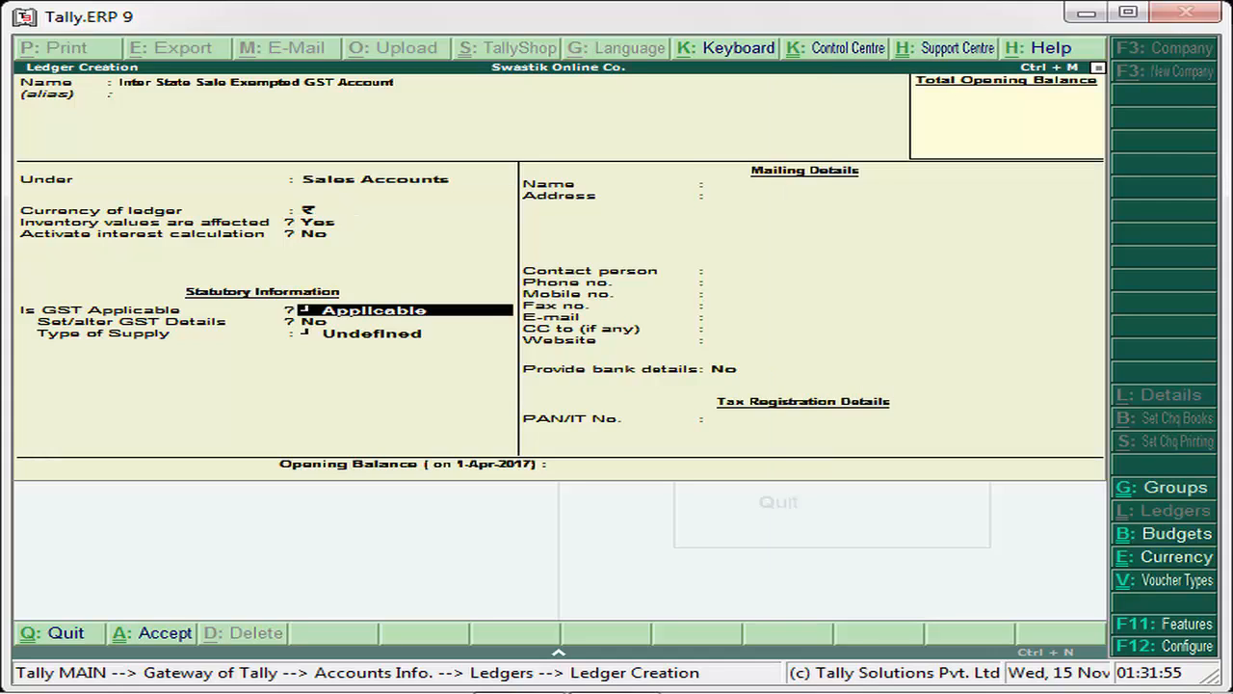
{"action": "key", "text": "Return"}
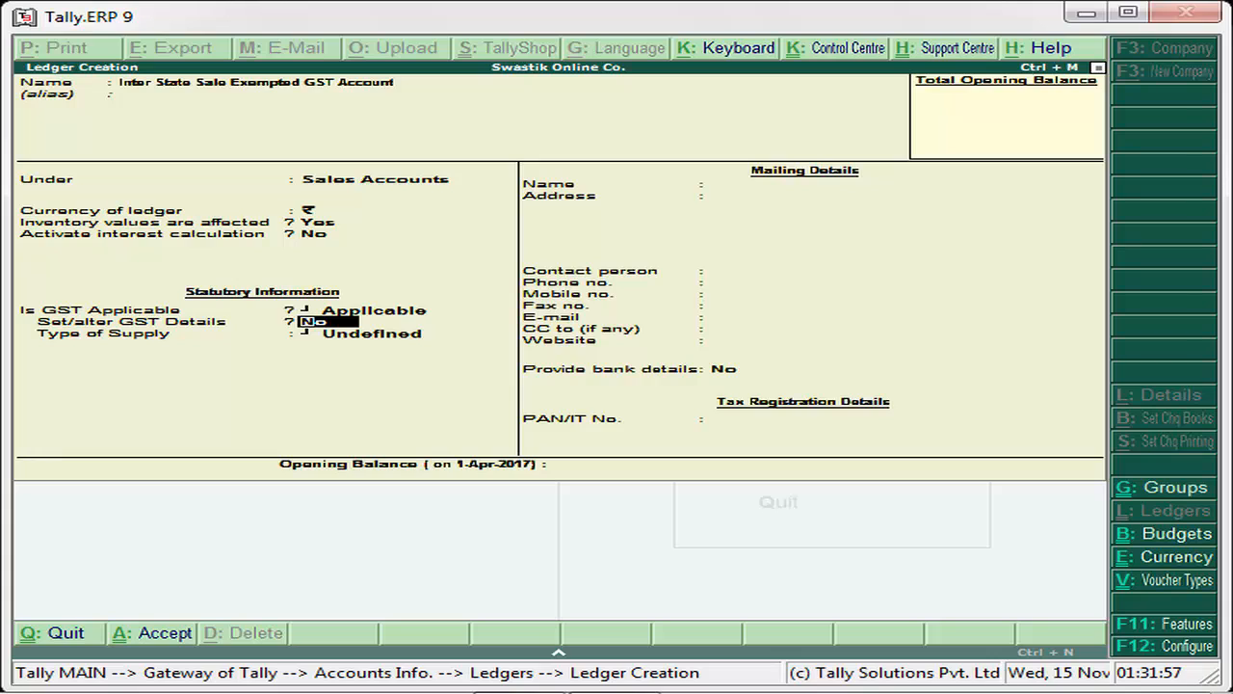
- Enable GST details for the exempted ledger and set the nature of transaction to Interstate Sales Exempt, with Exempt taxability
{"action": "key", "text": "y"}
{"action": "key", "text": "Return"}
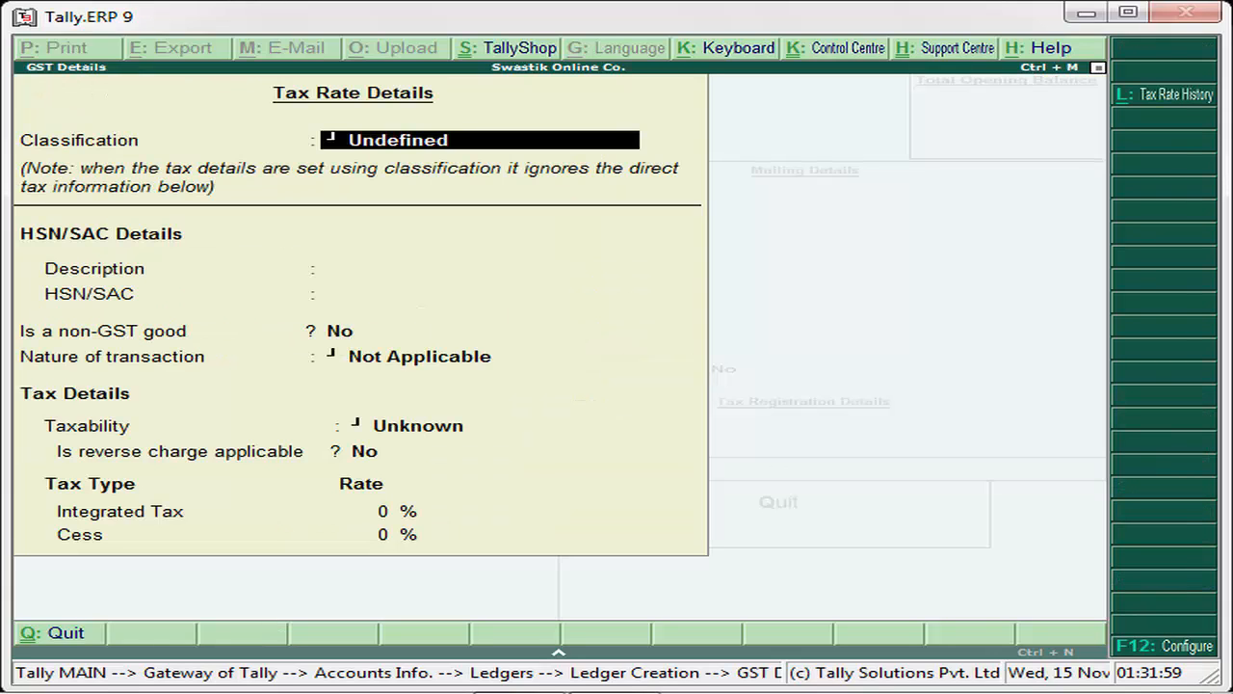
{"action": "key", "text": "Return"}
{"action": "key", "text": "Return"}
{"action": "key", "text": "Return"}
{"action": "key", "text": "Return"}
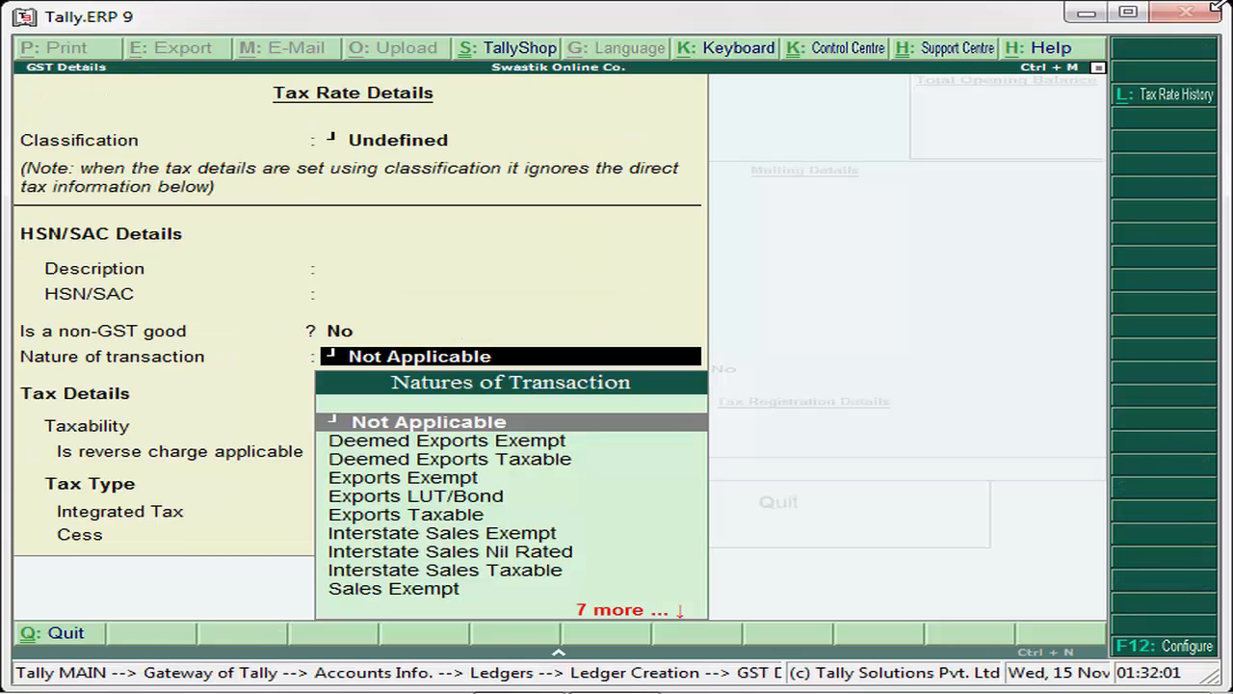
{"action": "key", "text": "Down"}
{"action": "key", "text": "Down"}
{"action": "key", "text": "Down"}
{"action": "key", "text": "Down"}
{"action": "key", "text": "Down"}
{"action": "key", "text": "Down"}
{"action": "key", "text": "Down"}
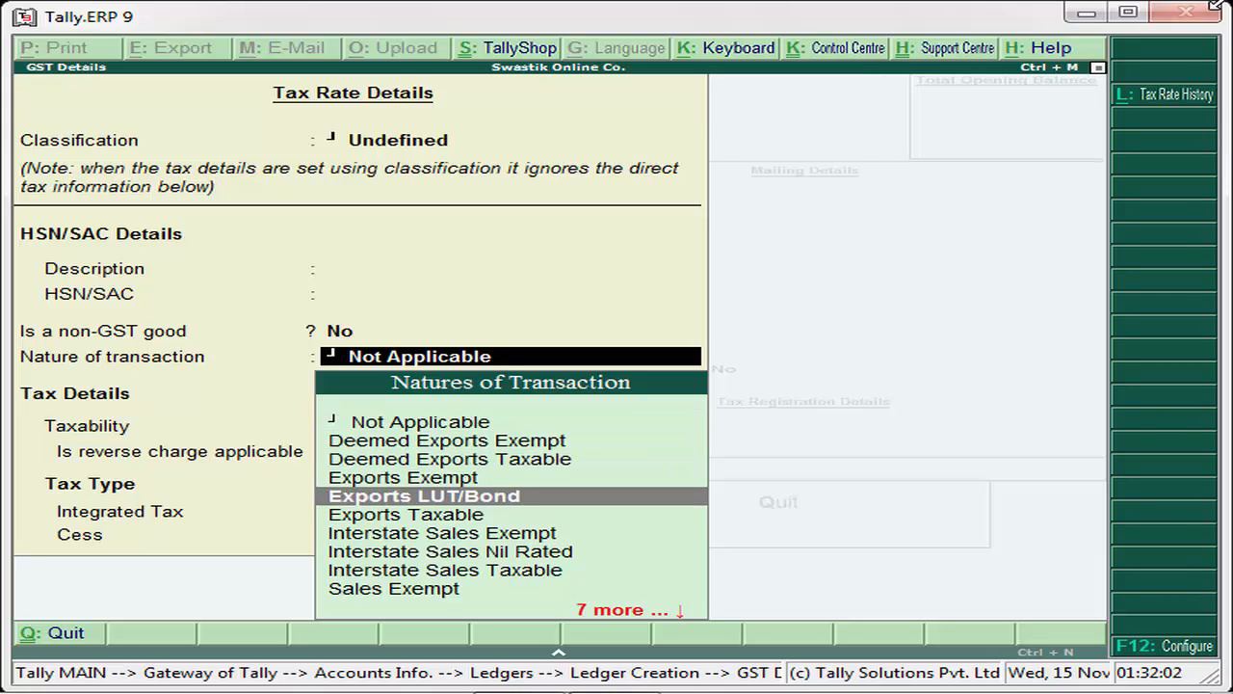
{"action": "key", "text": "Up"}
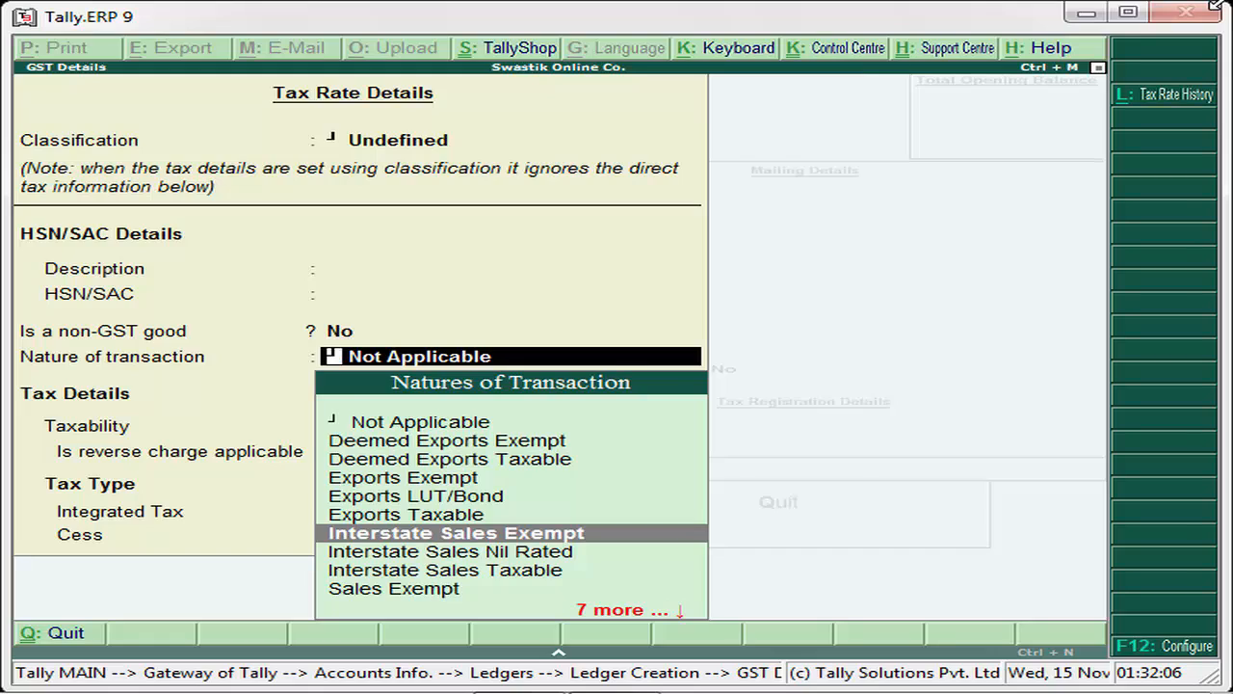
{"action": "key", "text": "Return"}
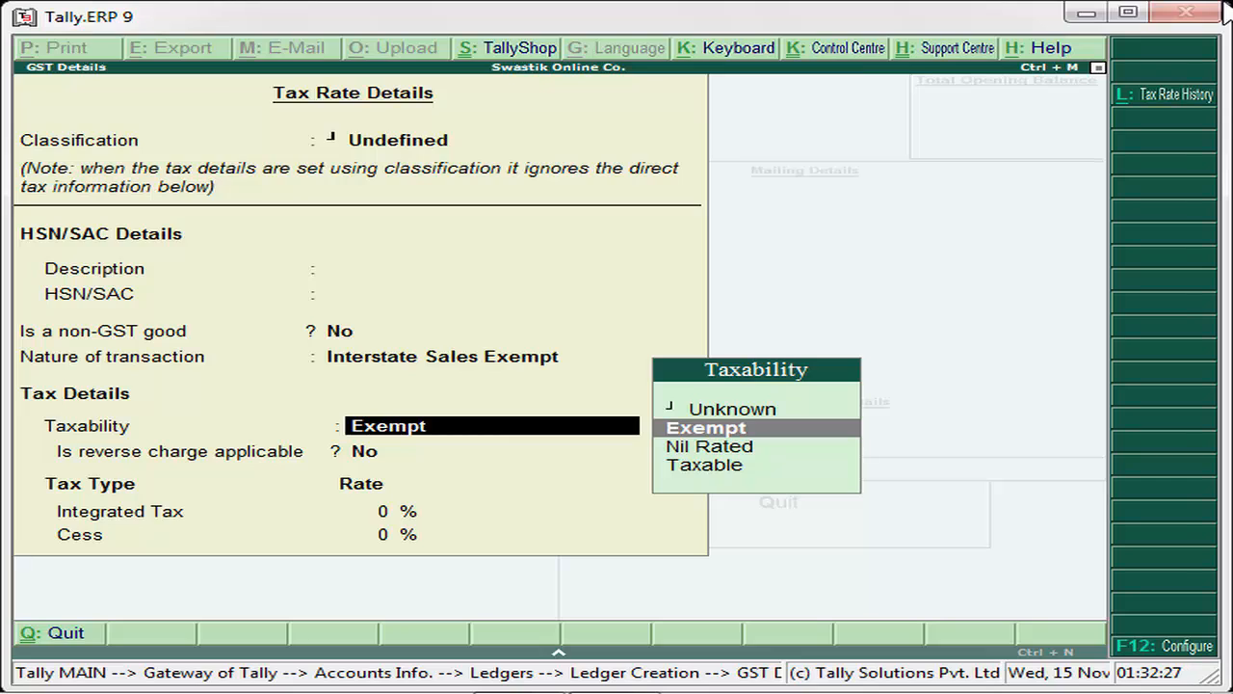
{"action": "key", "text": "Return"}
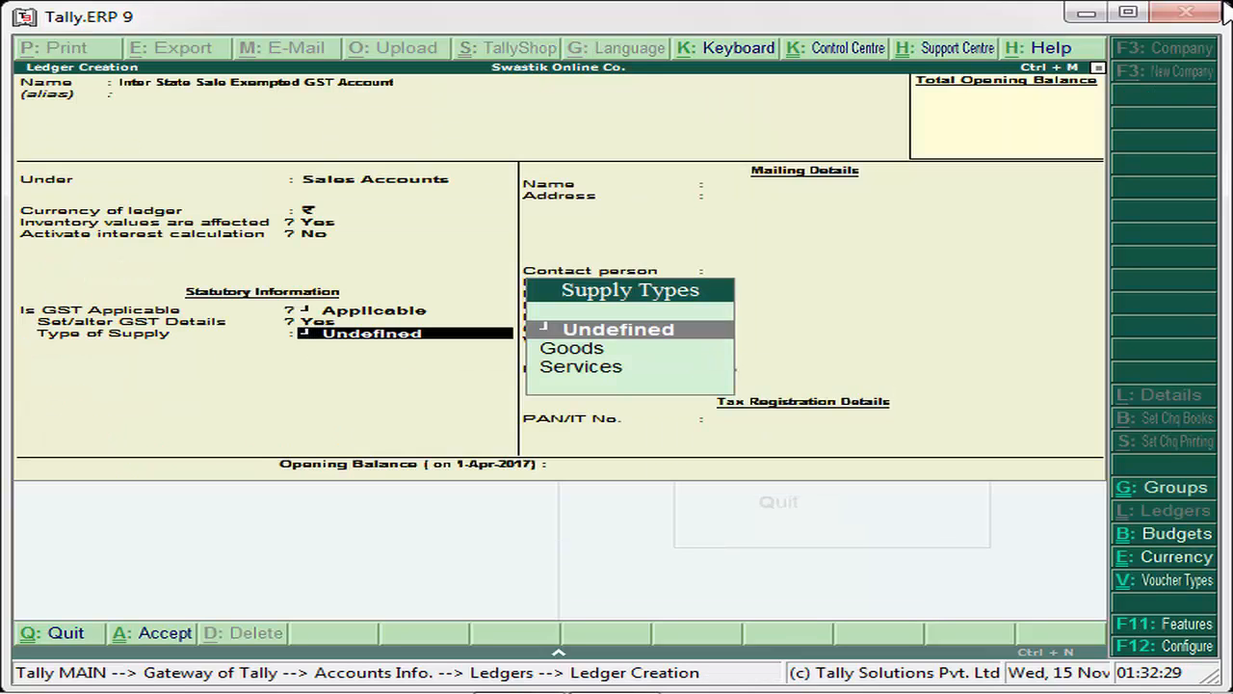
- Set the type of supply to Goods for the exempted ledger, without bank details, and save it
{"action": "key", "text": "Down"}
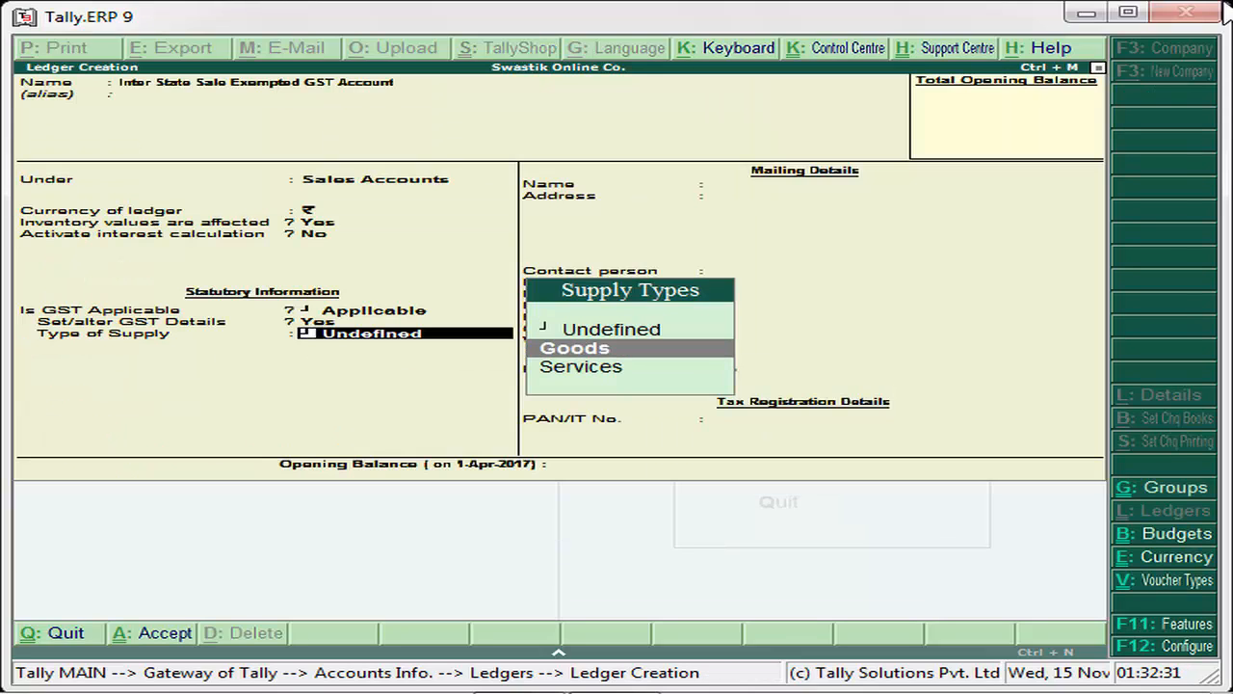
{"action": "key", "text": "Return"}
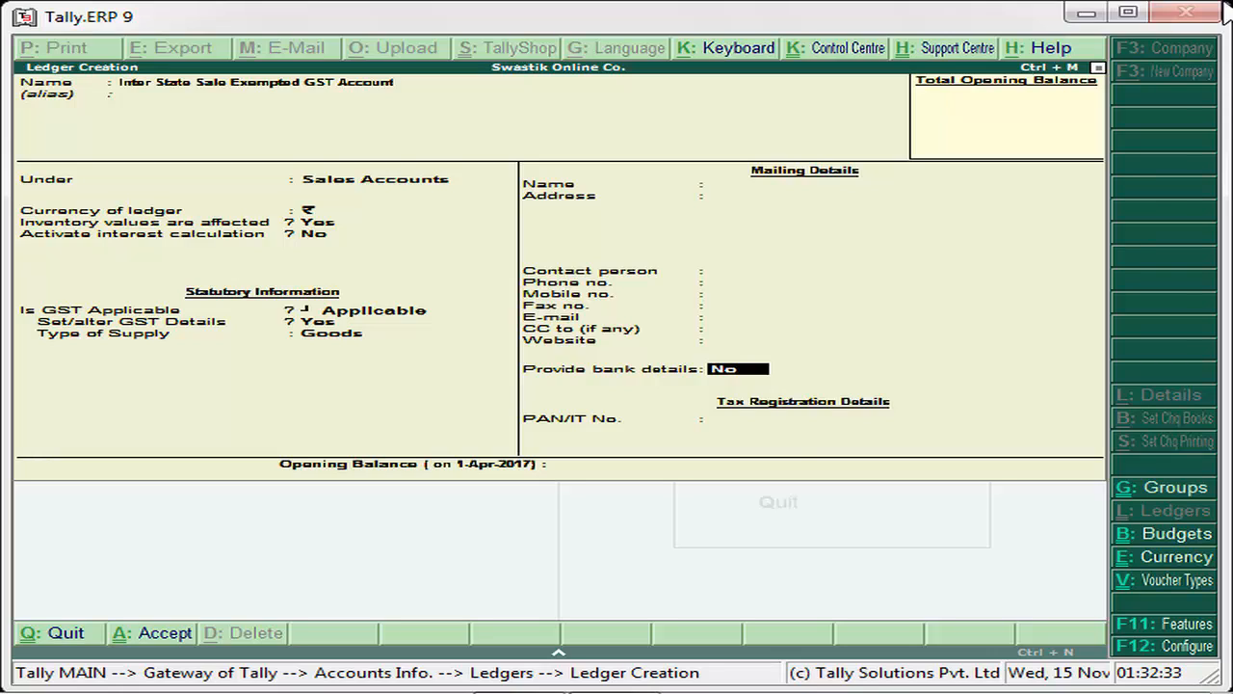
{"action": "key", "text": "Return"}
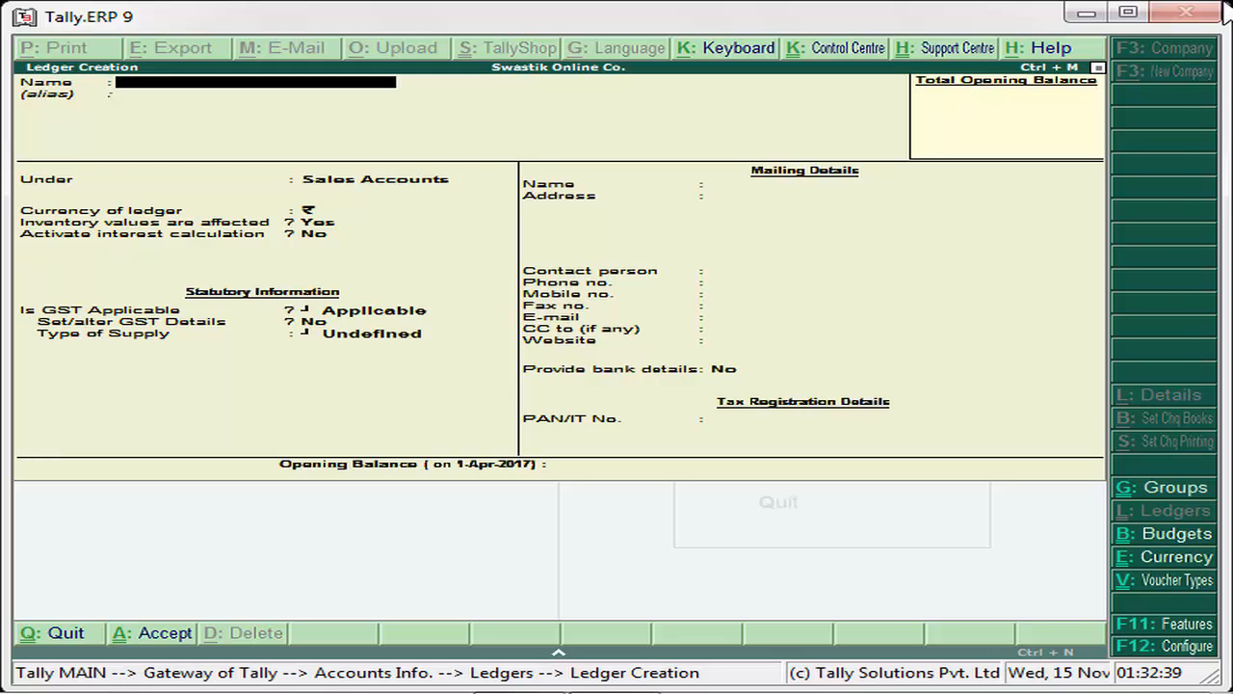
- Leave ledger creation and start a new sales voucher with no reference number
{"action": "key", "text": "Escape"}
{"action": "key", "text": "y"}
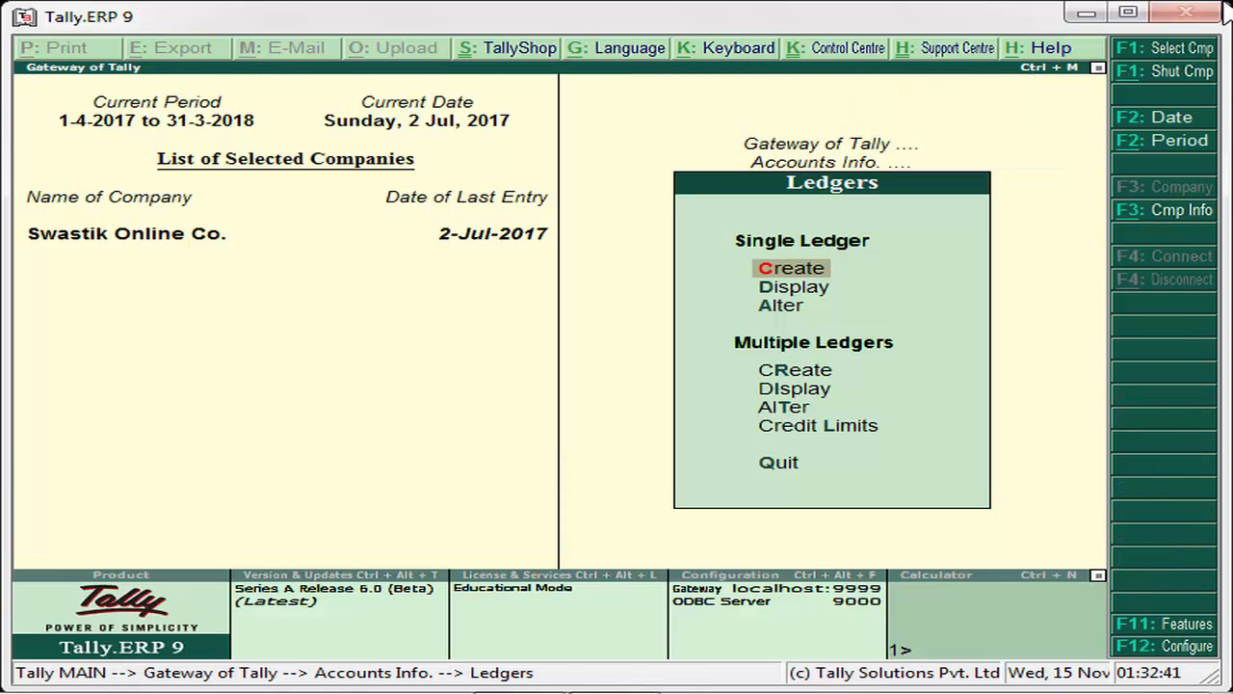
{"action": "key", "text": "Escape"}
{"action": "key", "text": "Escape"}
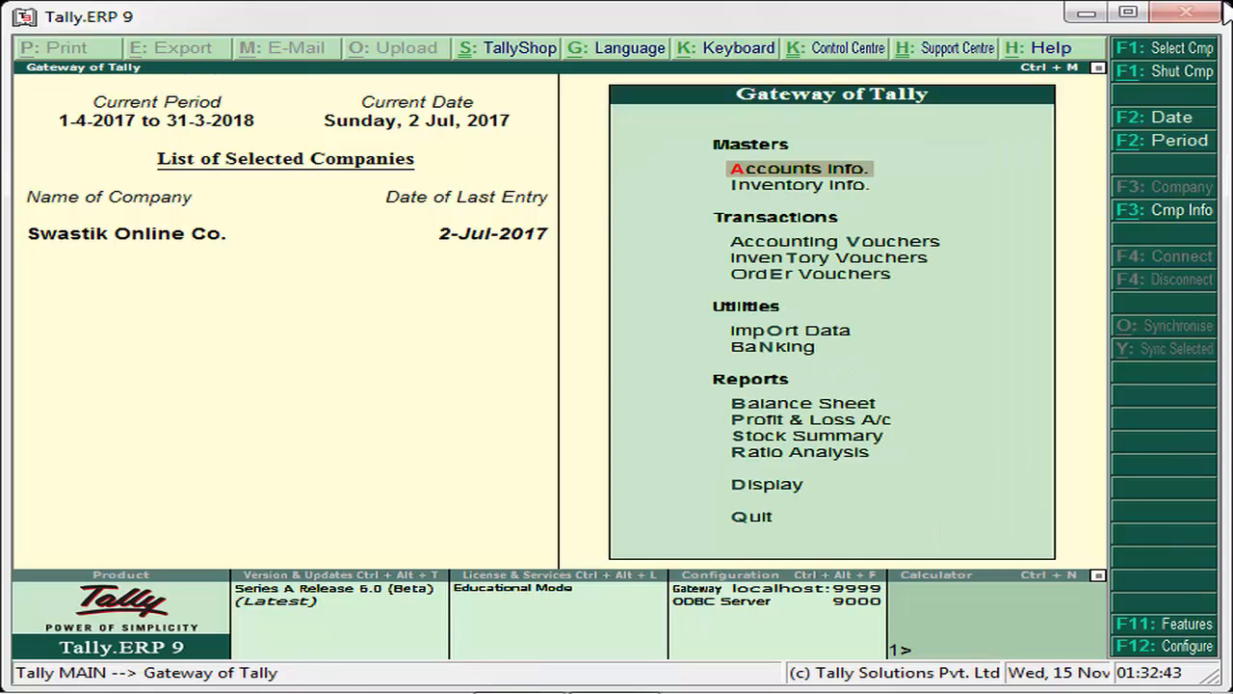
{"action": "key", "text": "Down"}
{"action": "key", "text": "Down"}
{"action": "key", "text": "Return"}
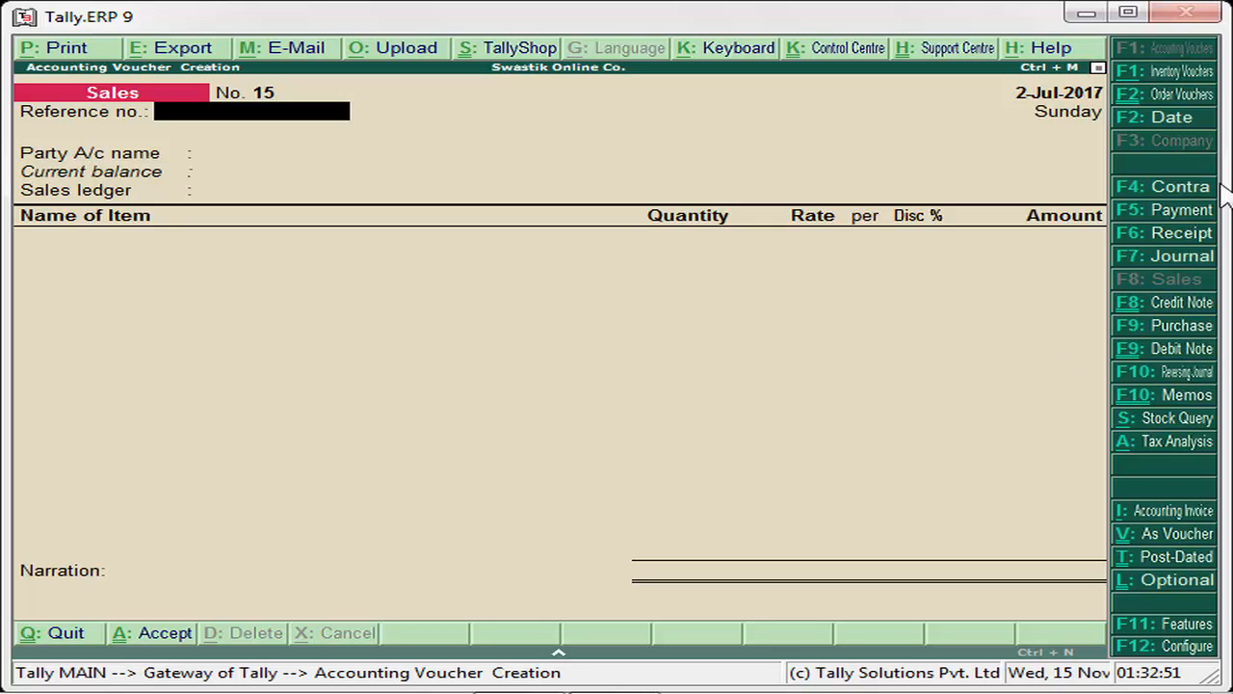
{"action": "key", "text": "Return"}
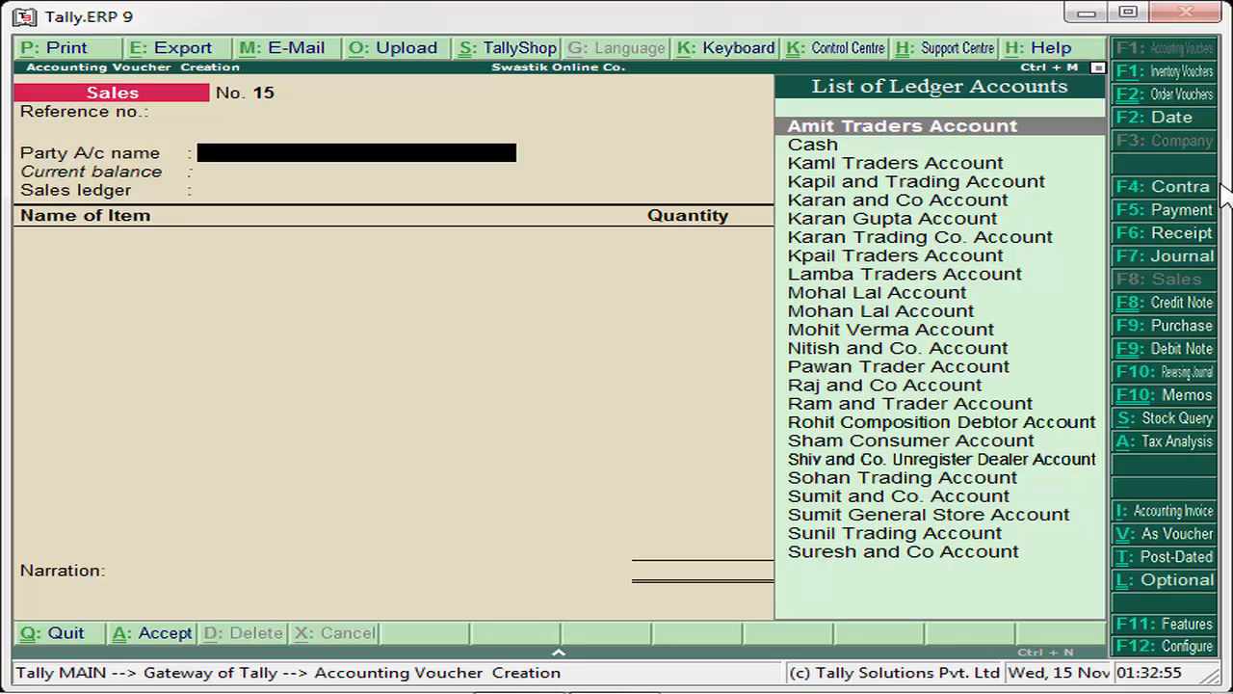
- Create a party ledger named "Mohit Trader Account" under Sundry Debtors from within the sales voucher
{"action": "key", "text": "alt+c"}
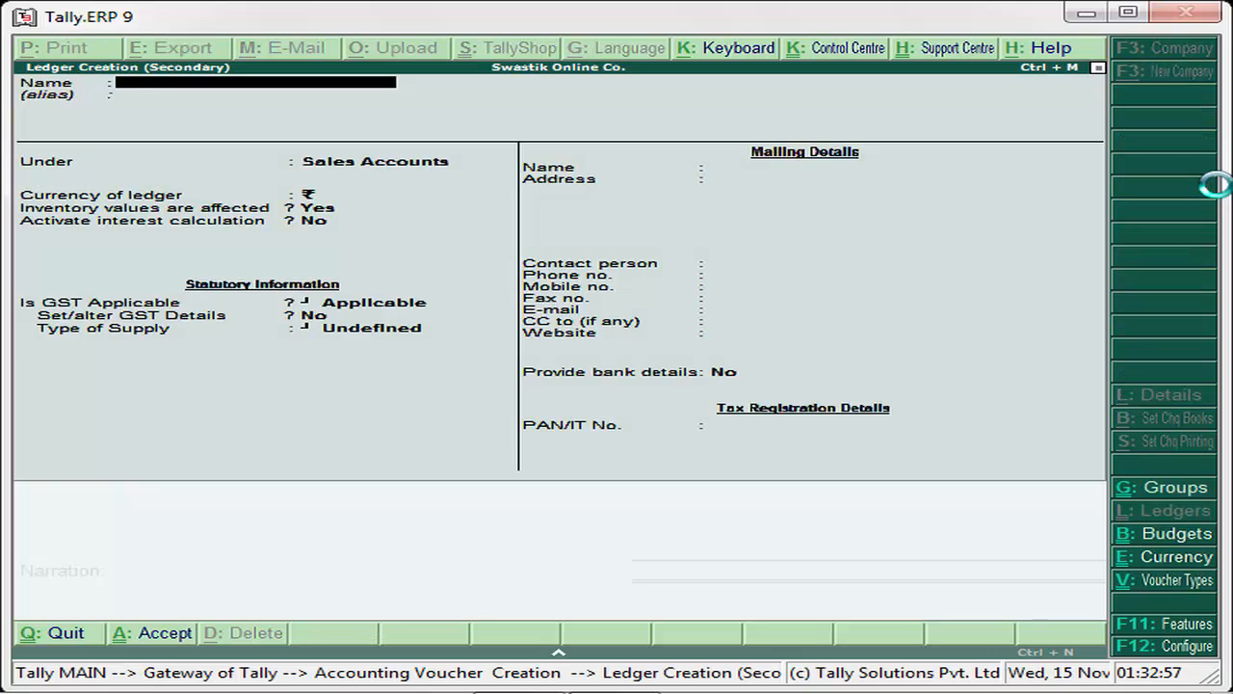
{"action": "type", "text": "Mohit Trader Account"}
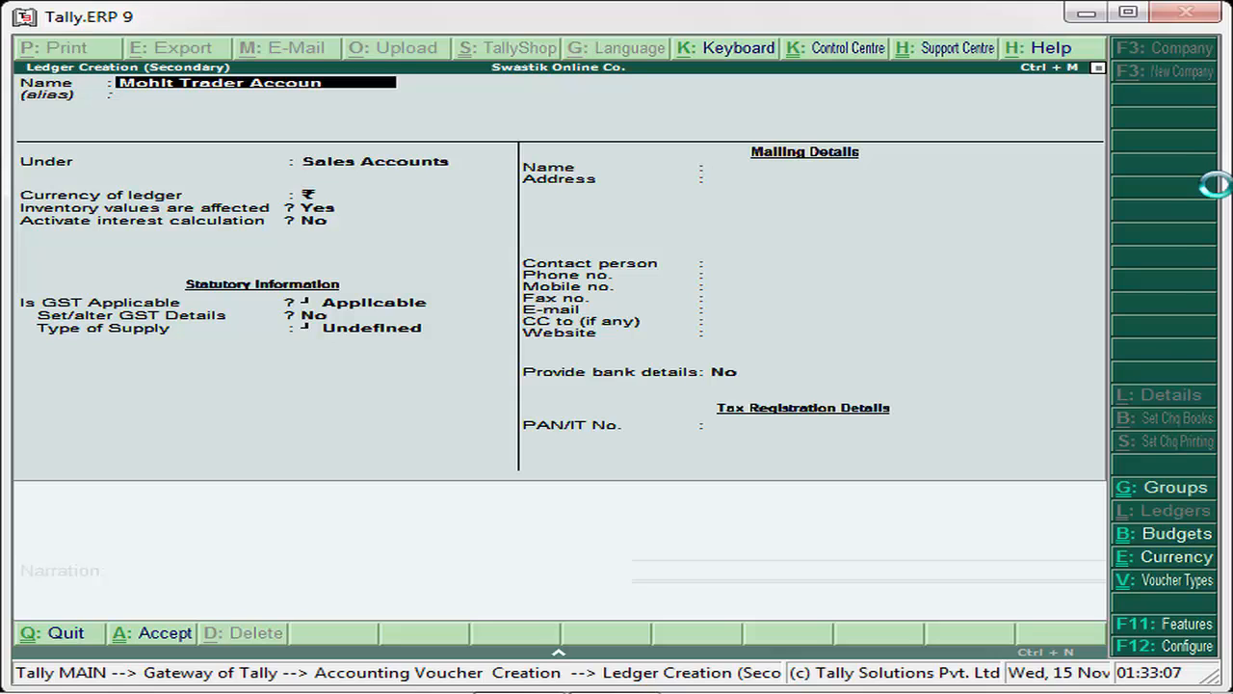
{"action": "key", "text": "Return"}
{"action": "type", "text": "Su"}
{"action": "key", "text": "Down"}
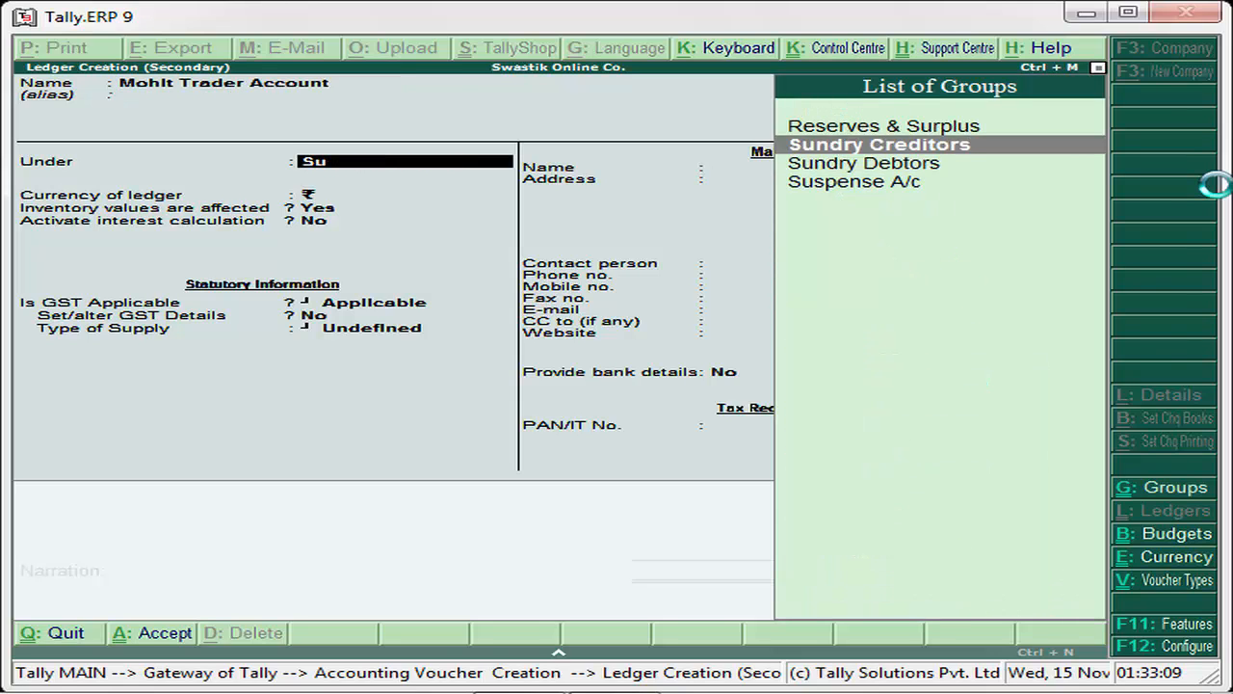
{"action": "key", "text": "Down"}
{"action": "key", "text": "Return"}
- Maintain the party's balances bill-by-bill, leaving credit period and limit empty, with no inventory effect or interest calculation
{"action": "key", "text": "Return"}
{"action": "key", "text": "BackSpace"}
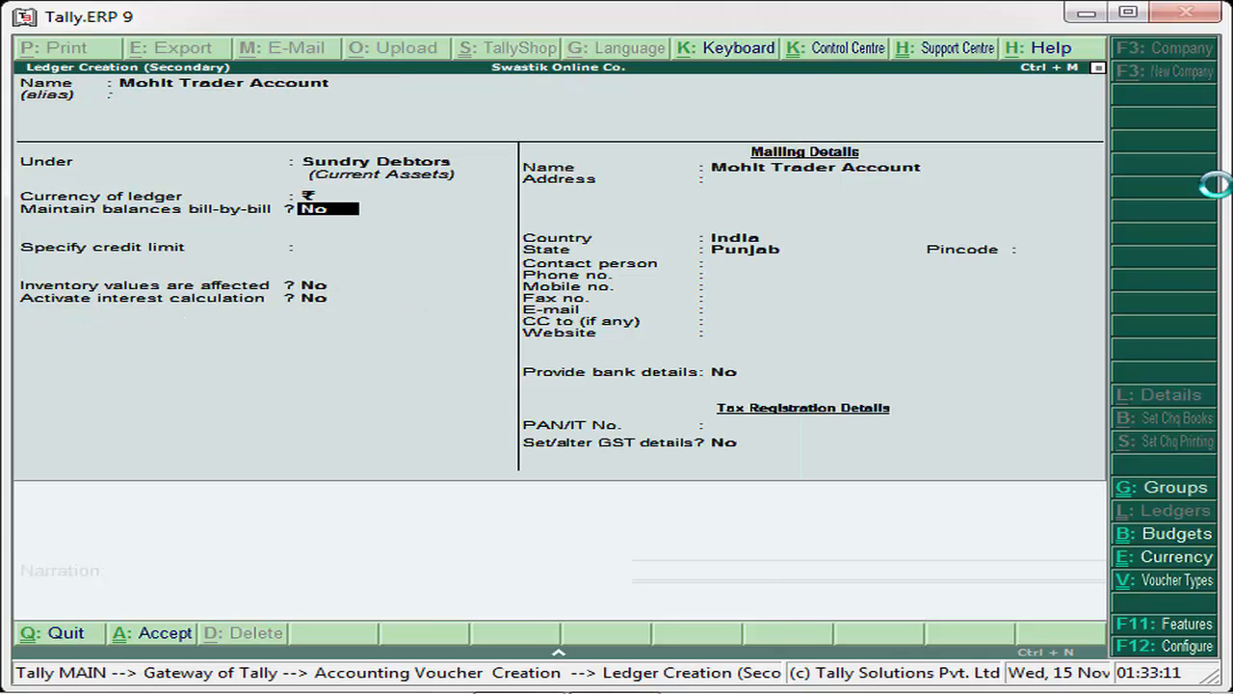
{"action": "type", "text": "y"}
{"action": "key", "text": "Return"}
{"action": "key", "text": "Return"}
{"action": "key", "text": "Return"}
{"action": "key", "text": "Return"}
{"action": "key", "text": "Return"}
{"action": "key", "text": "Return"}
{"action": "key", "text": "Return"}
{"action": "key", "text": "Return"}
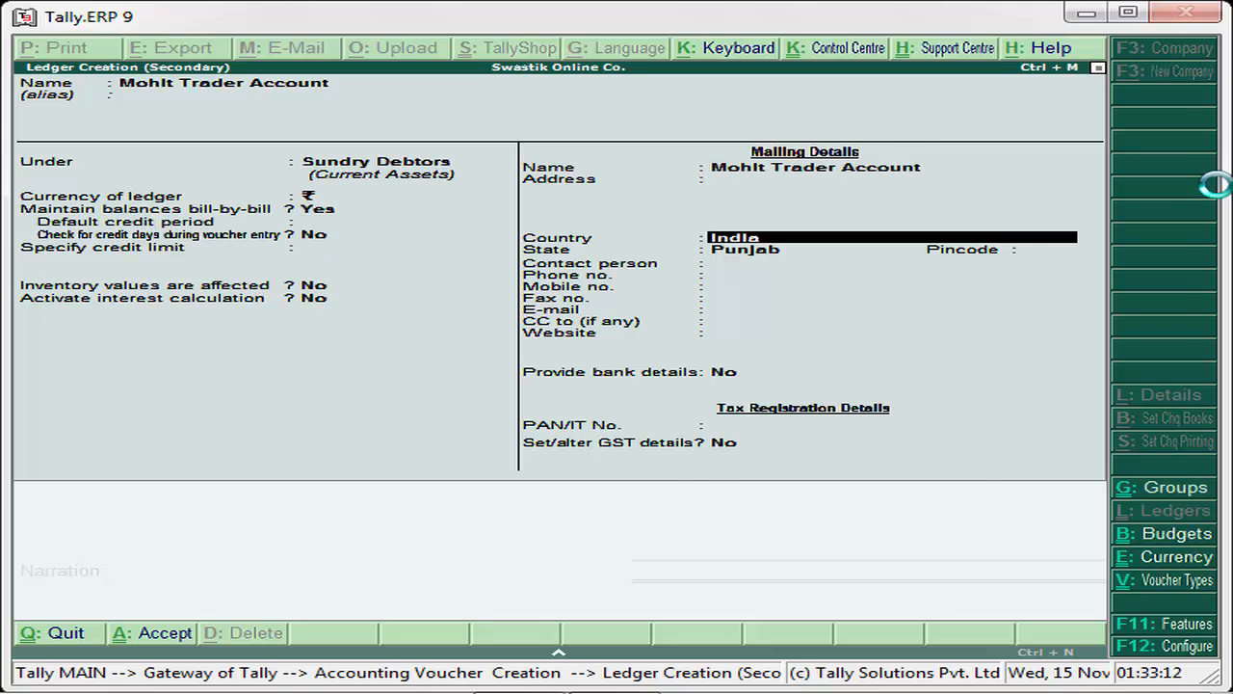
- Keep India as the party's country and set the state to Karnataka
{"action": "key", "text": "Return"}
{"action": "key", "text": "Up"}
{"action": "key", "text": "Up"}
{"action": "key", "text": "Up"}
{"action": "key", "text": "Up"}
{"action": "key", "text": "Up"}
{"action": "key", "text": "Up"}
{"action": "key", "text": "Up"}
{"action": "key", "text": "Up"}
{"action": "key", "text": "Up"}
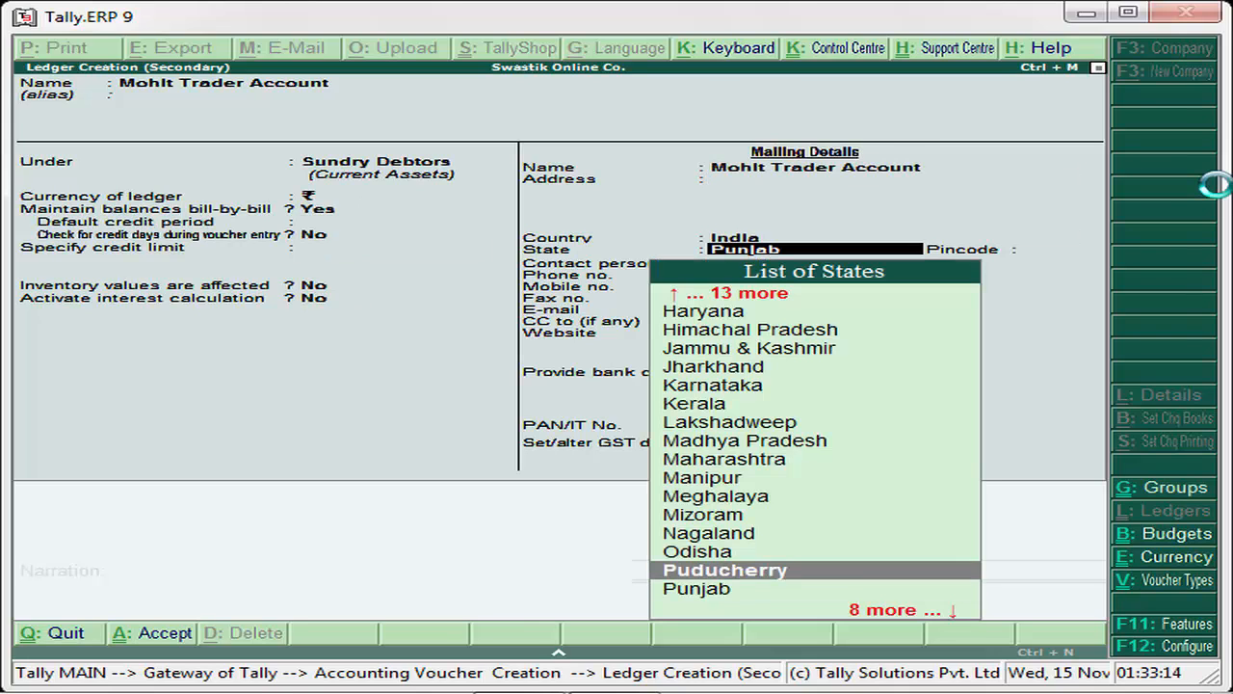
{"action": "key", "text": "Up"}
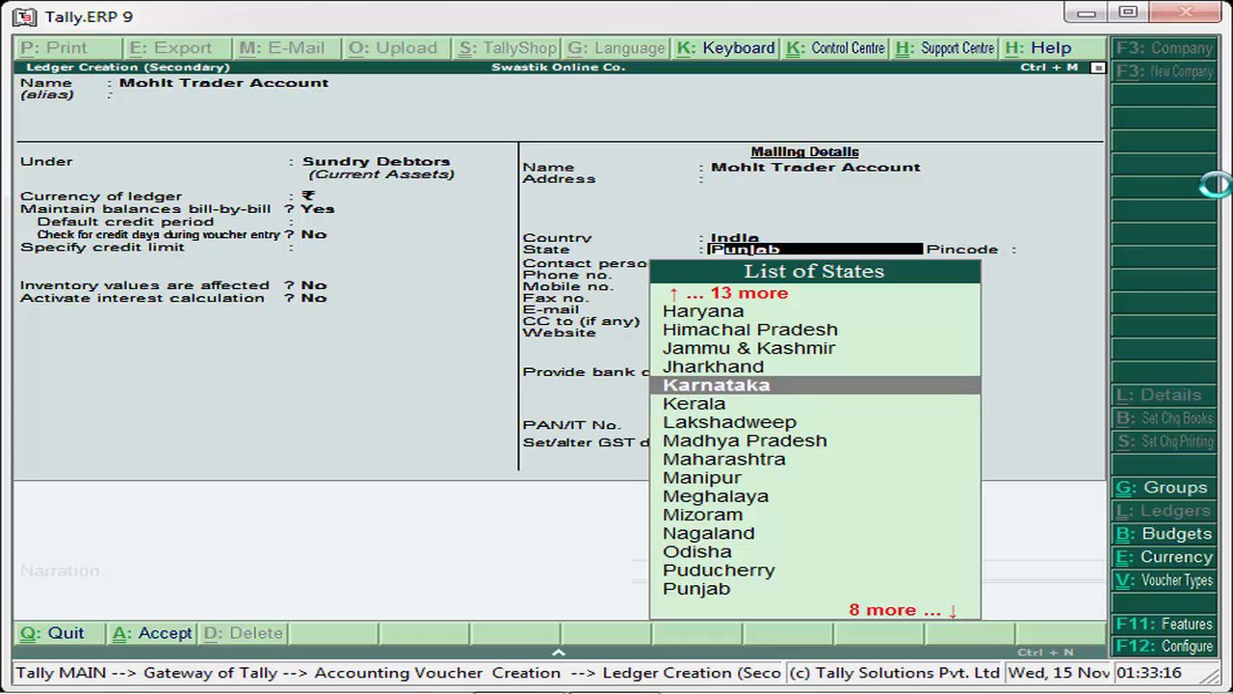
{"action": "key", "text": "Return"}
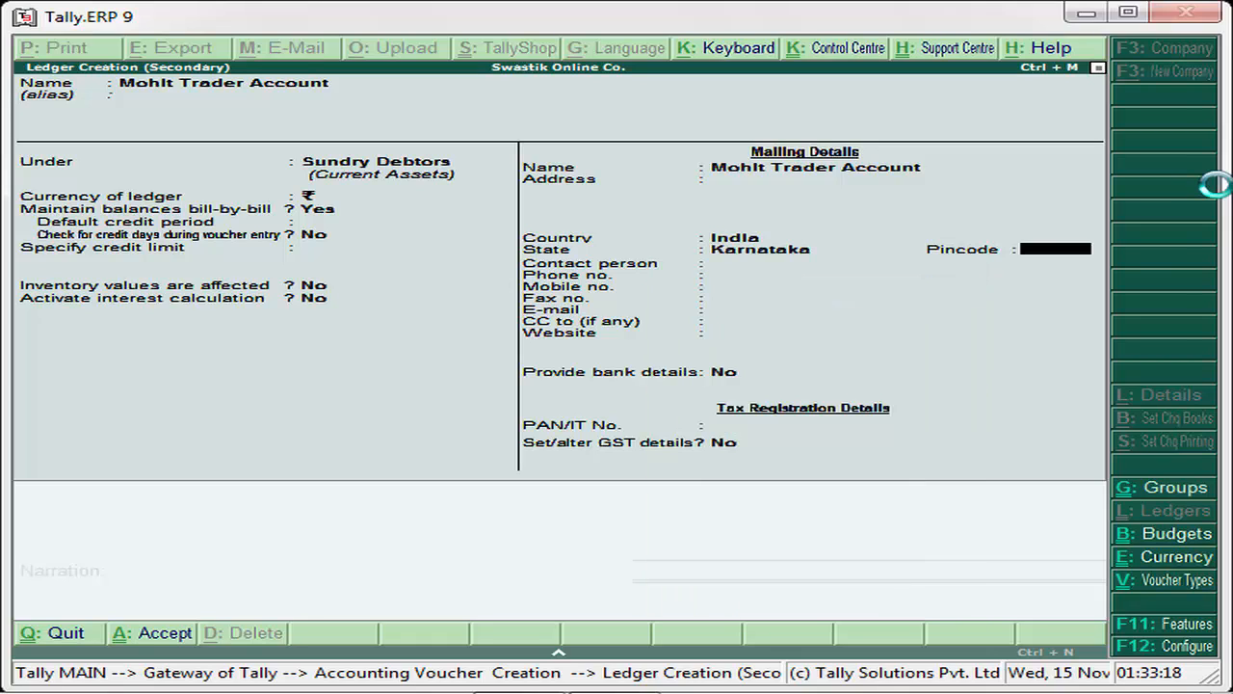
- Leave contact, bank and PAN details empty, then enable the party's GST details with registration type Regular
{"action": "key", "text": "Return"}
{"action": "key", "text": "Return"}
{"action": "key", "text": "Return"}
{"action": "key", "text": "Return"}
{"action": "key", "text": "Return"}
{"action": "key", "text": "Return"}
{"action": "key", "text": "Return"}
{"action": "key", "text": "Return"}
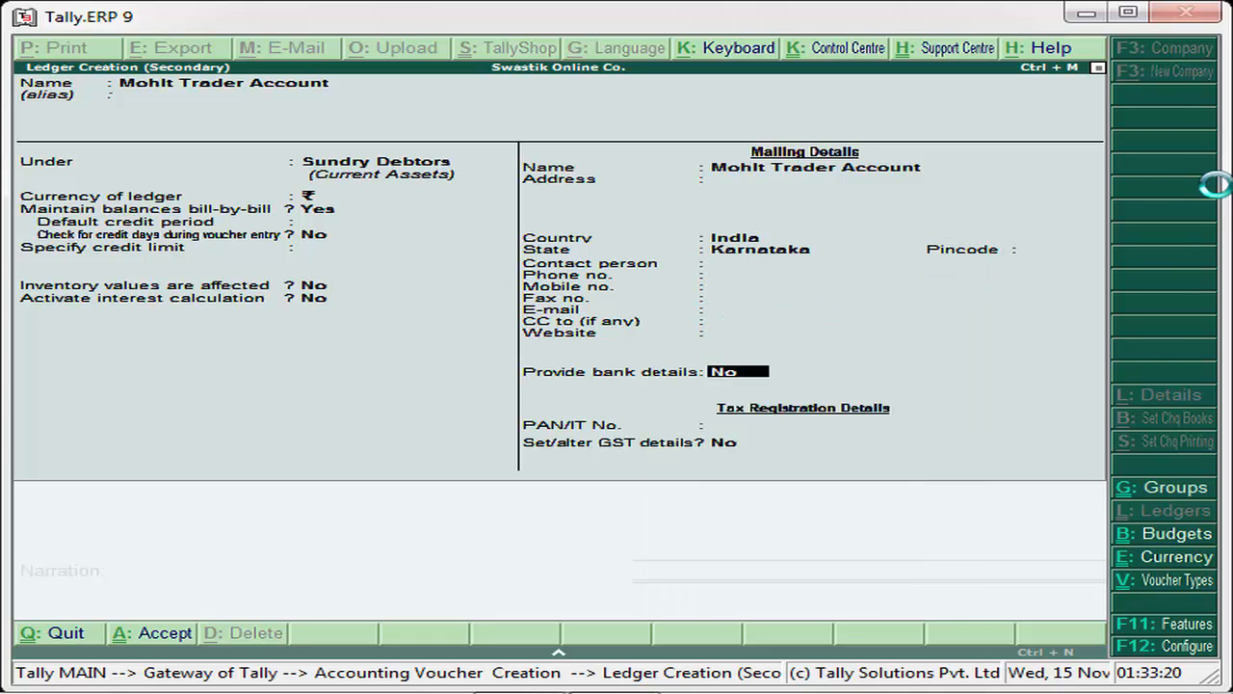
{"action": "key", "text": "Return"}
{"action": "key", "text": "Return"}
{"action": "type", "text": "y"}
{"action": "key", "text": "Return"}
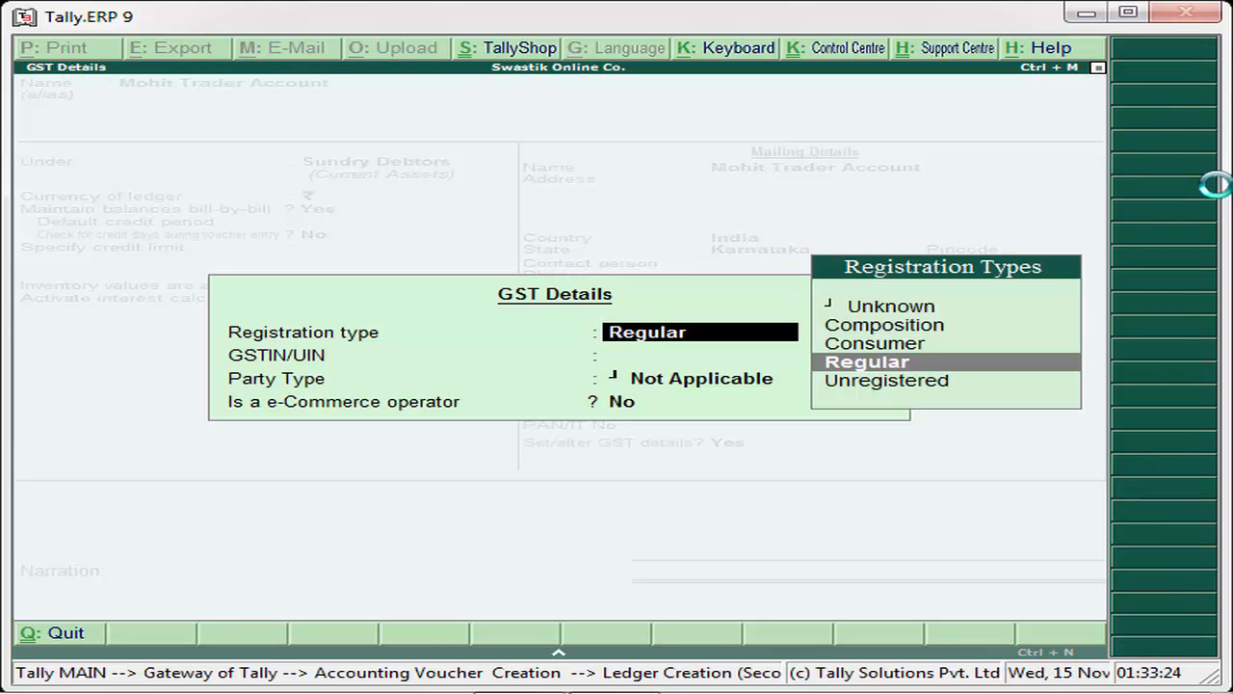
{"action": "key", "text": "Return"}
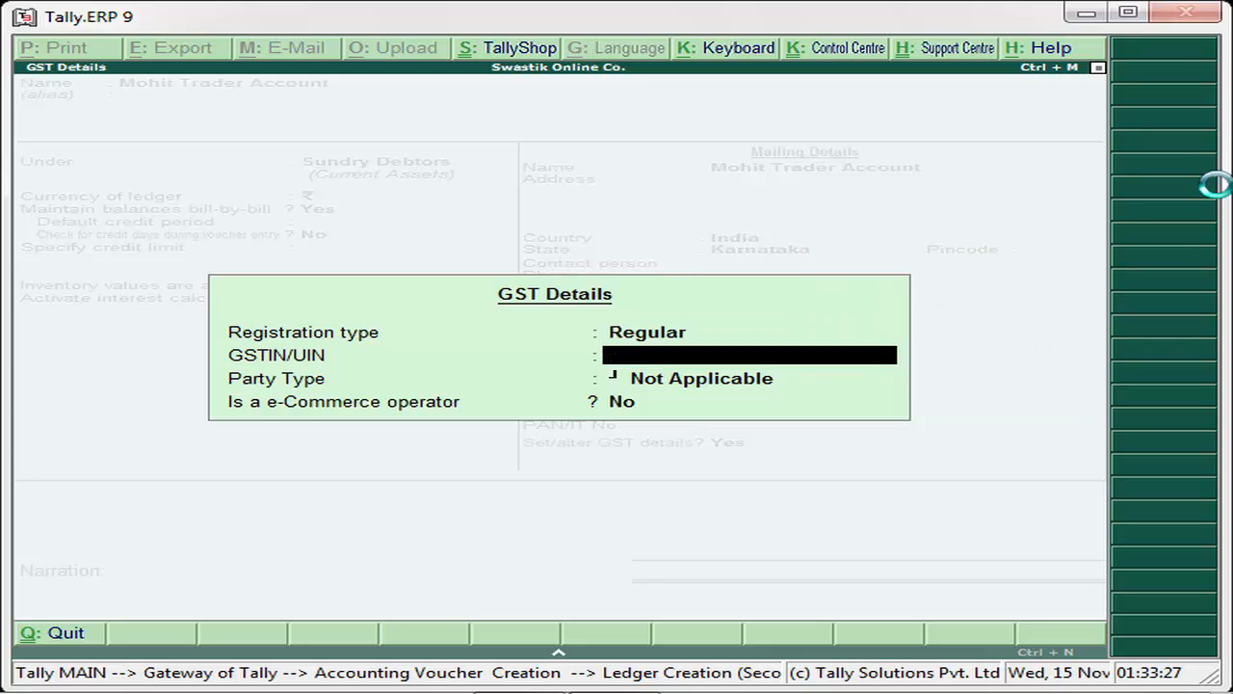
- Enter the party's GSTIN/UIN in its GST details
{"action": "type", "text": "05FFFFS"}
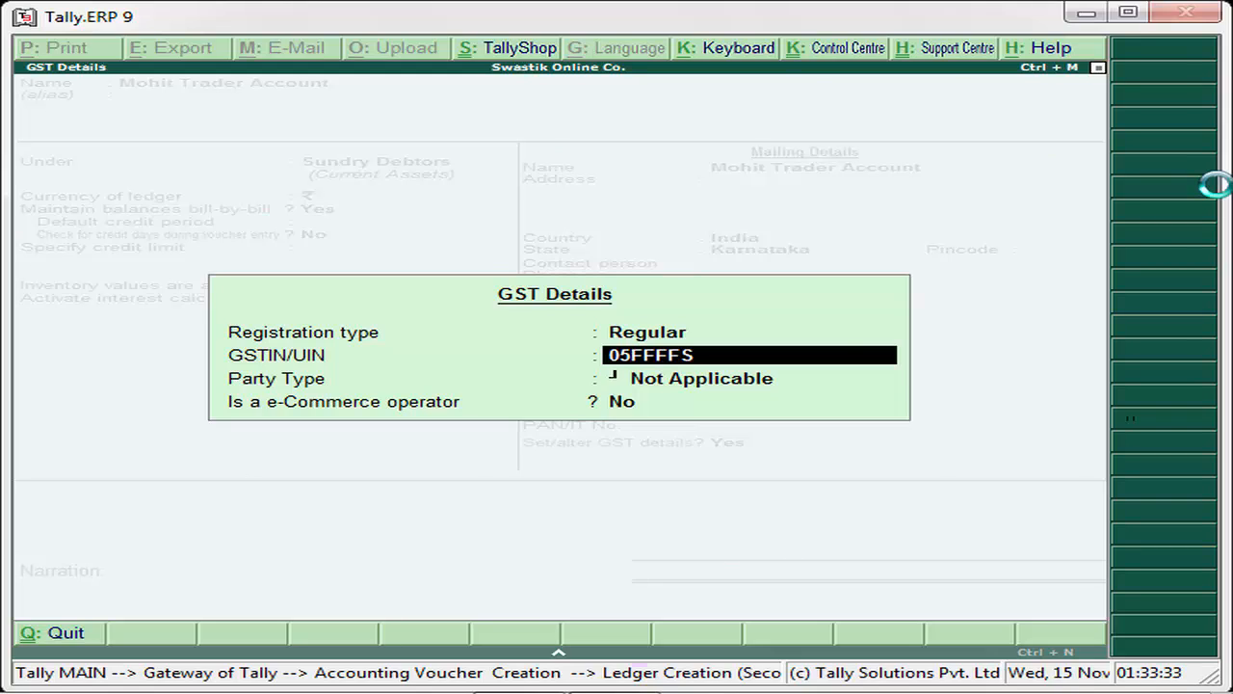
{"action": "type", "text": "1234A1Z3"}
{"action": "key", "text": "Return"}
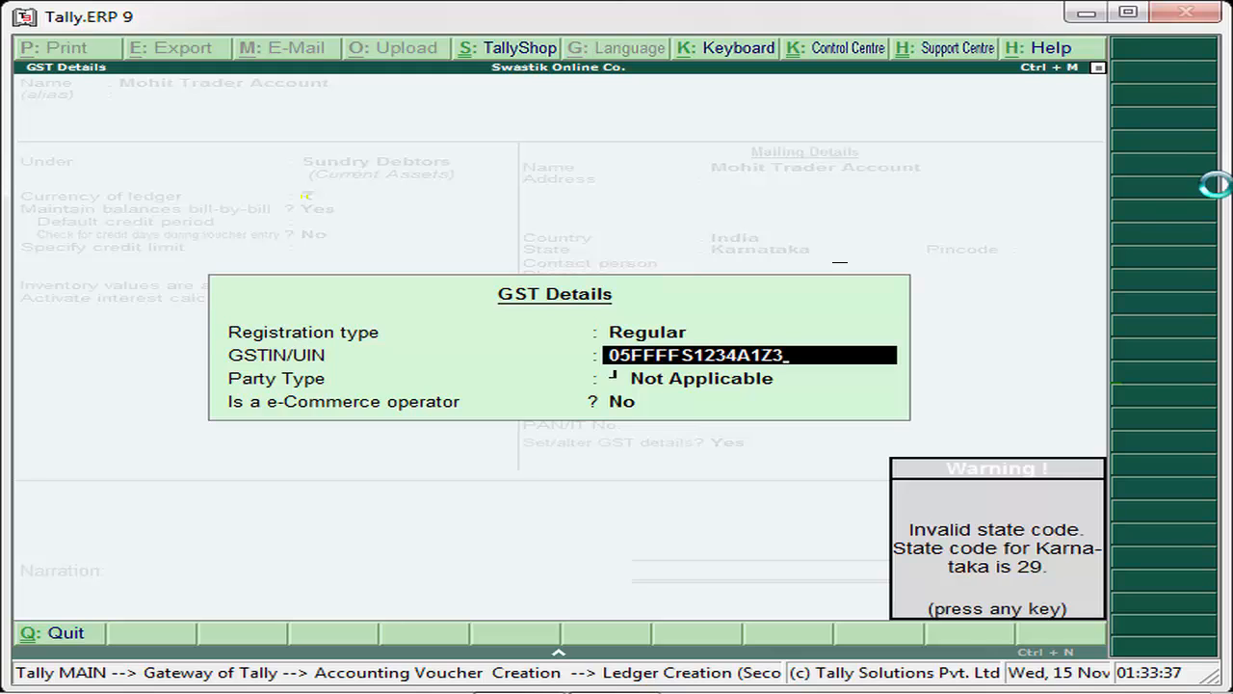
- Replace the state code at the start of the party's GSTIN/UIN with 29
{"action": "key", "text": "Return"}
{"action": "key", "text": "BackSpace"}
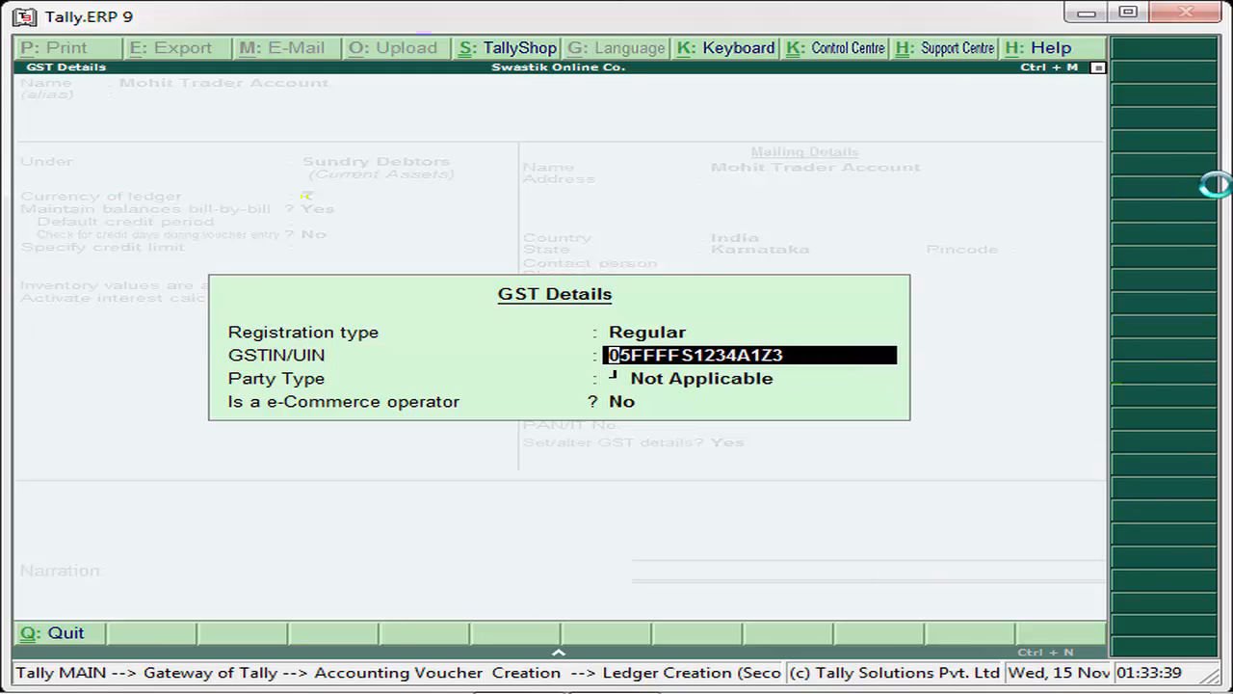
{"action": "key", "text": "Delete"}
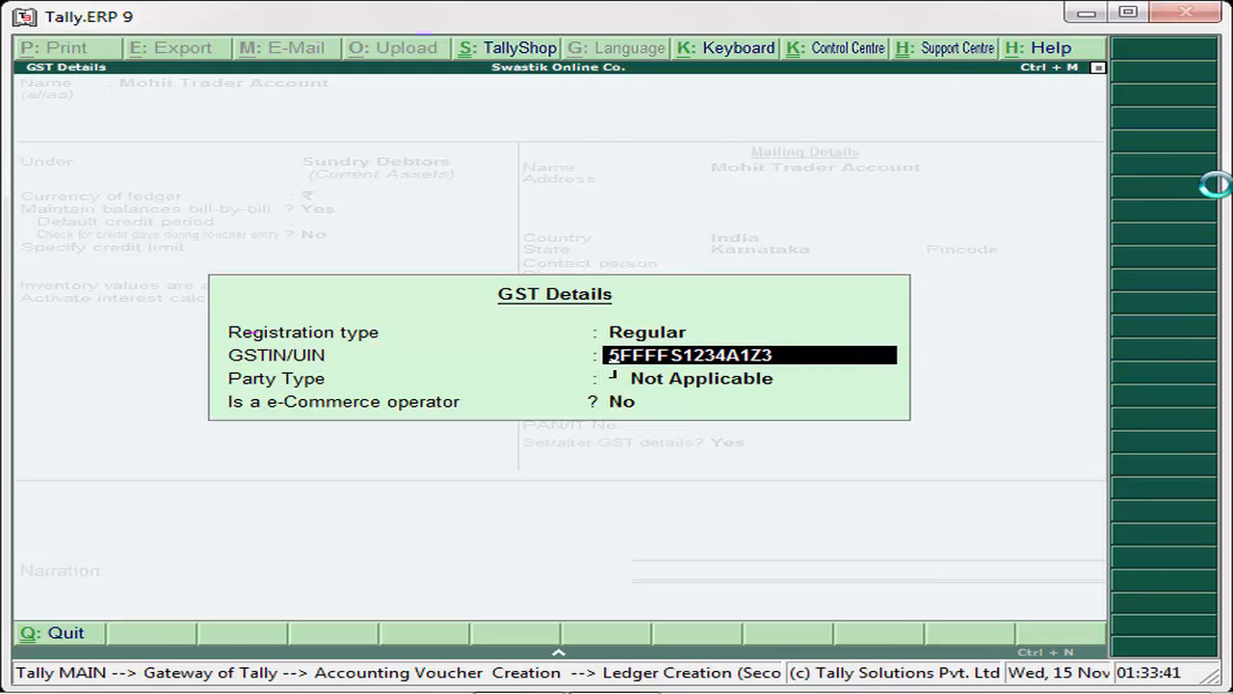
{"action": "key", "text": "Delete"}
{"action": "type", "text": "29"}
{"action": "key", "text": "Return"}
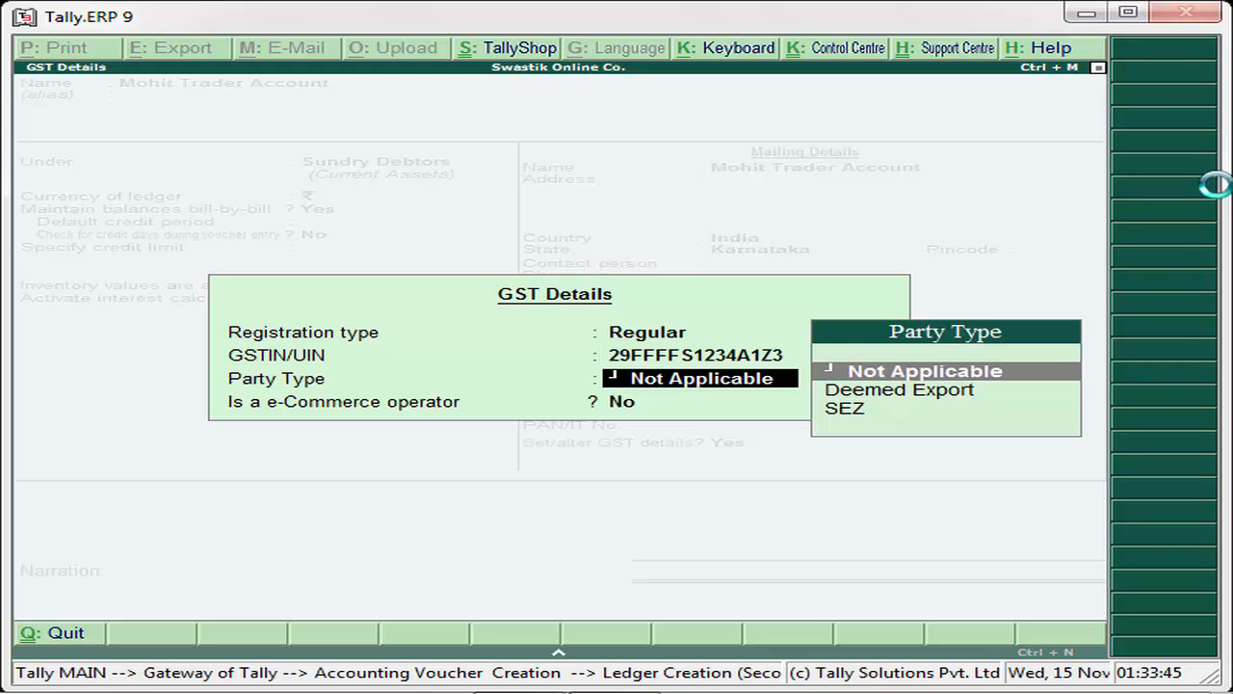
- Keep the party type Not Applicable and e-Commerce operator No, and save the party ledger into the voucher
{"action": "key", "text": "Return"}
{"action": "key", "text": "Return"}
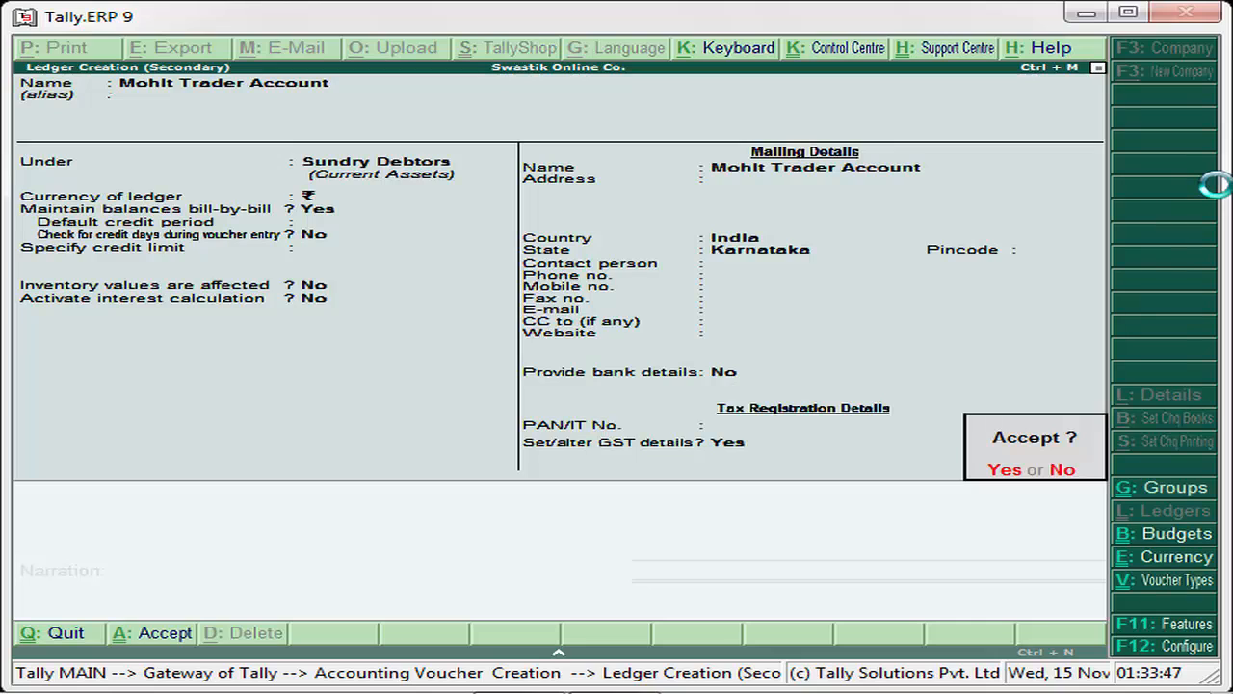
{"action": "key", "text": "Return"}
{"action": "key", "text": "Return"}
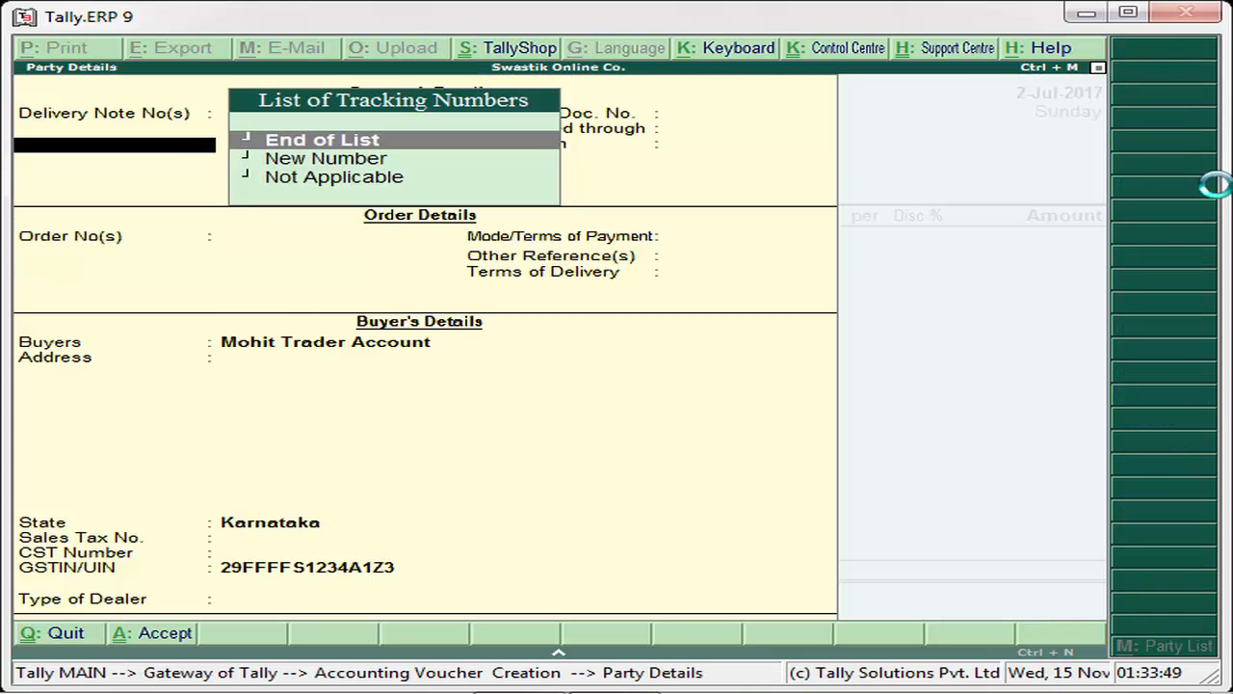
- Leave the despatch and order details empty with End of List, and set the buyer's type of dealer to Regular
{"action": "key", "text": "Return"}
{"action": "key", "text": "Return"}
{"action": "key", "text": "Return"}
{"action": "key", "text": "Return"}
{"action": "key", "text": "Return"}
{"action": "key", "text": "Return"}
{"action": "key", "text": "Return"}
{"action": "key", "text": "Return"}
{"action": "key", "text": "Return"}
{"action": "key", "text": "Return"}
{"action": "key", "text": "Return"}
{"action": "key", "text": "Return"}
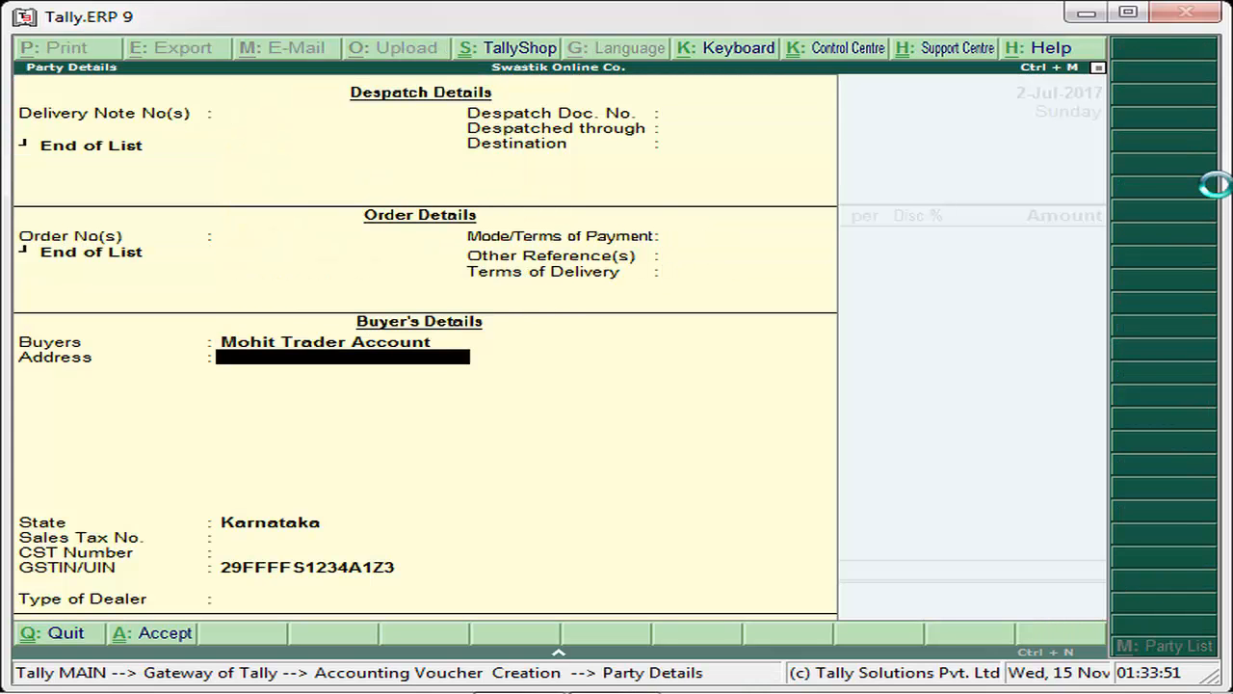
{"action": "key", "text": "Return"}
{"action": "key", "text": "Down"}
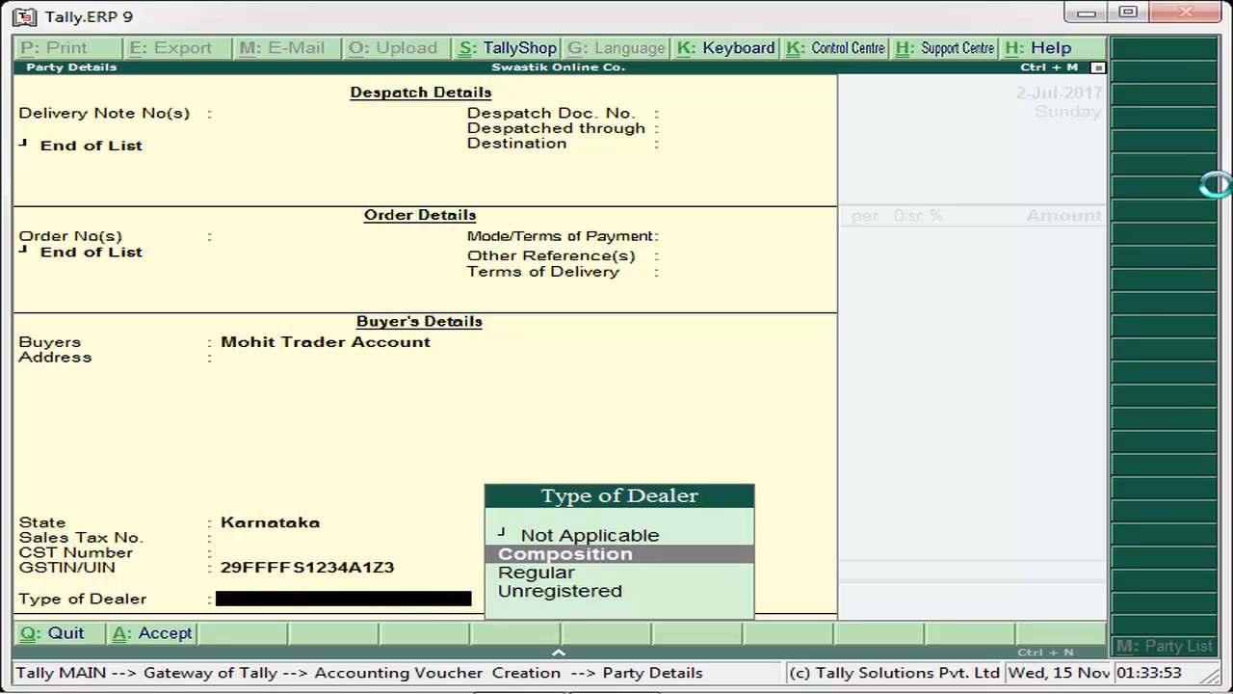
{"action": "key", "text": "Down"}
{"action": "key", "text": "Return"}
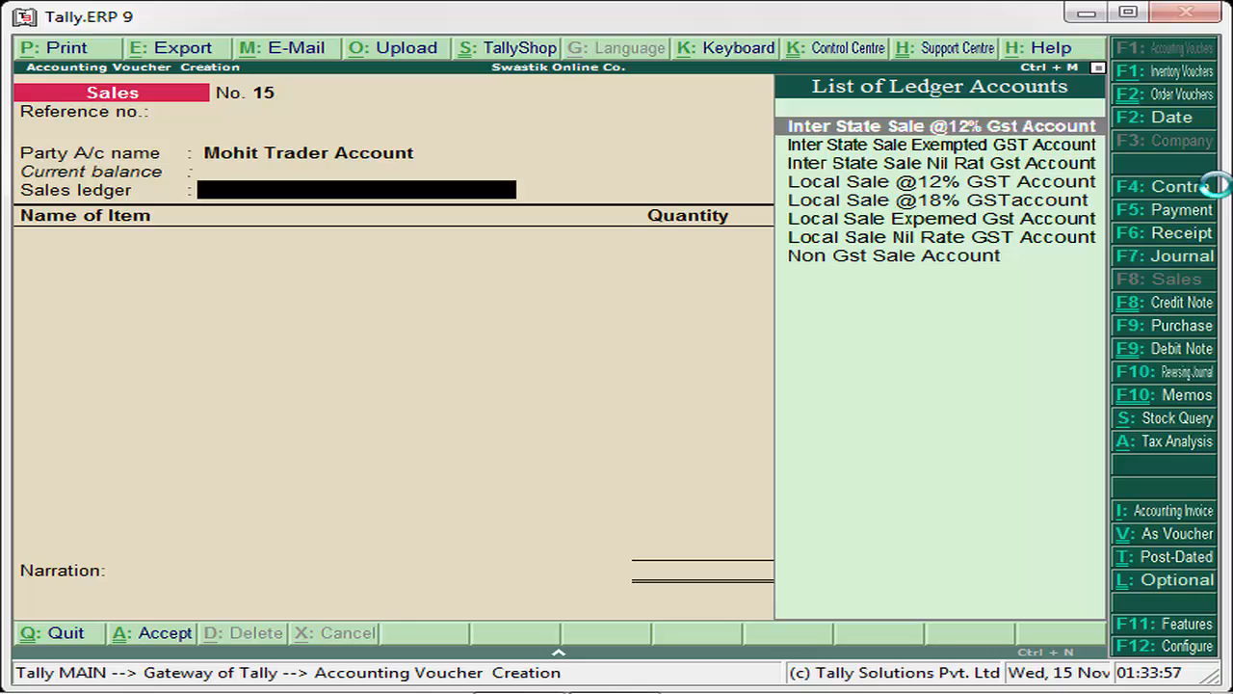
- Choose "Inter State Sale Nil Rat Gst Account" as the voucher's sales ledger
{"action": "key", "text": "Down"}
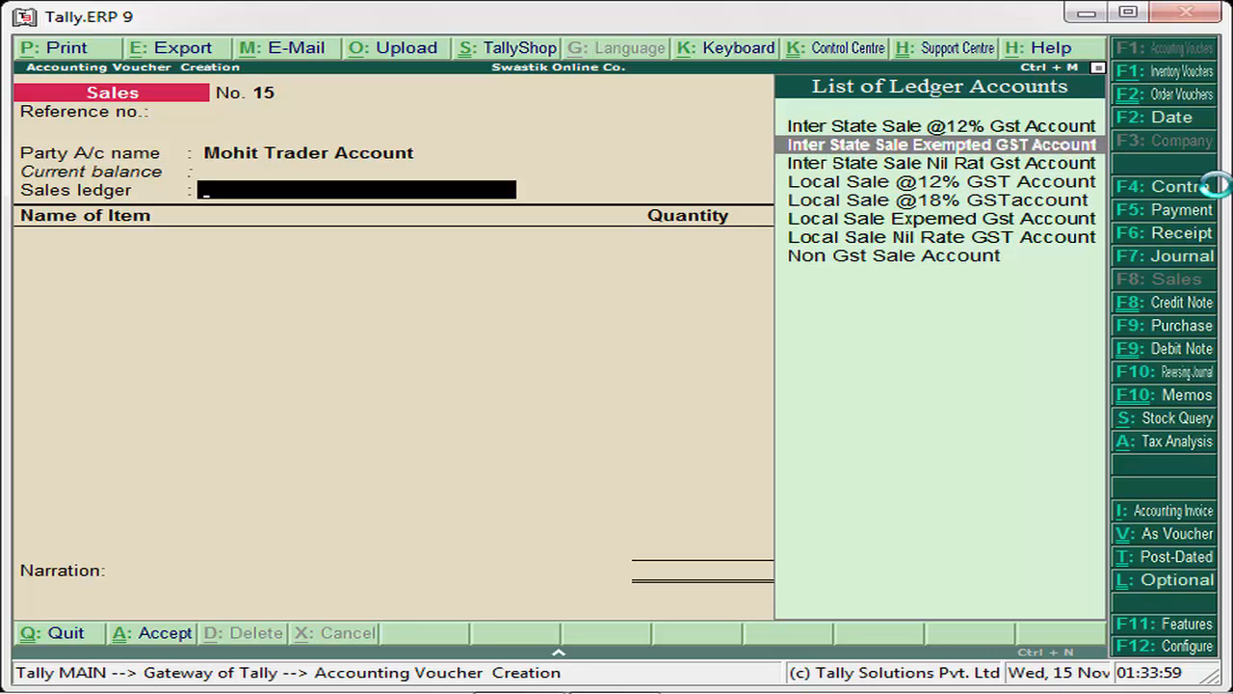
{"action": "key", "text": "Down"}
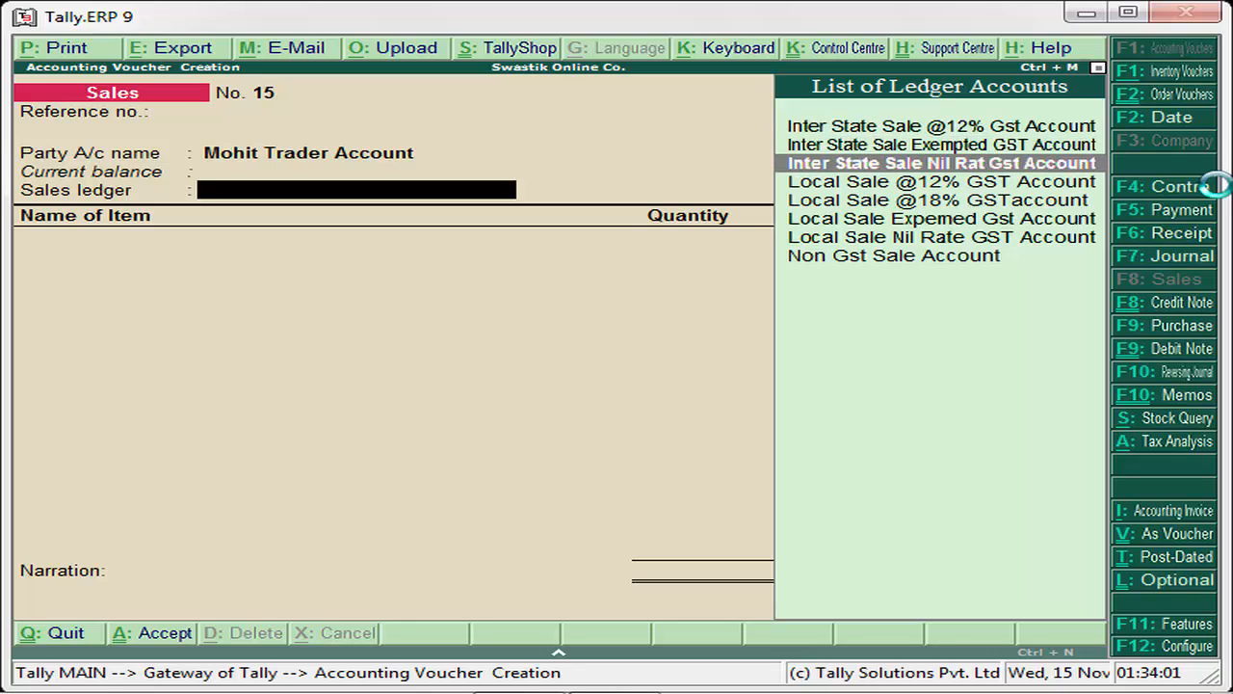
{"action": "key", "text": "Return"}
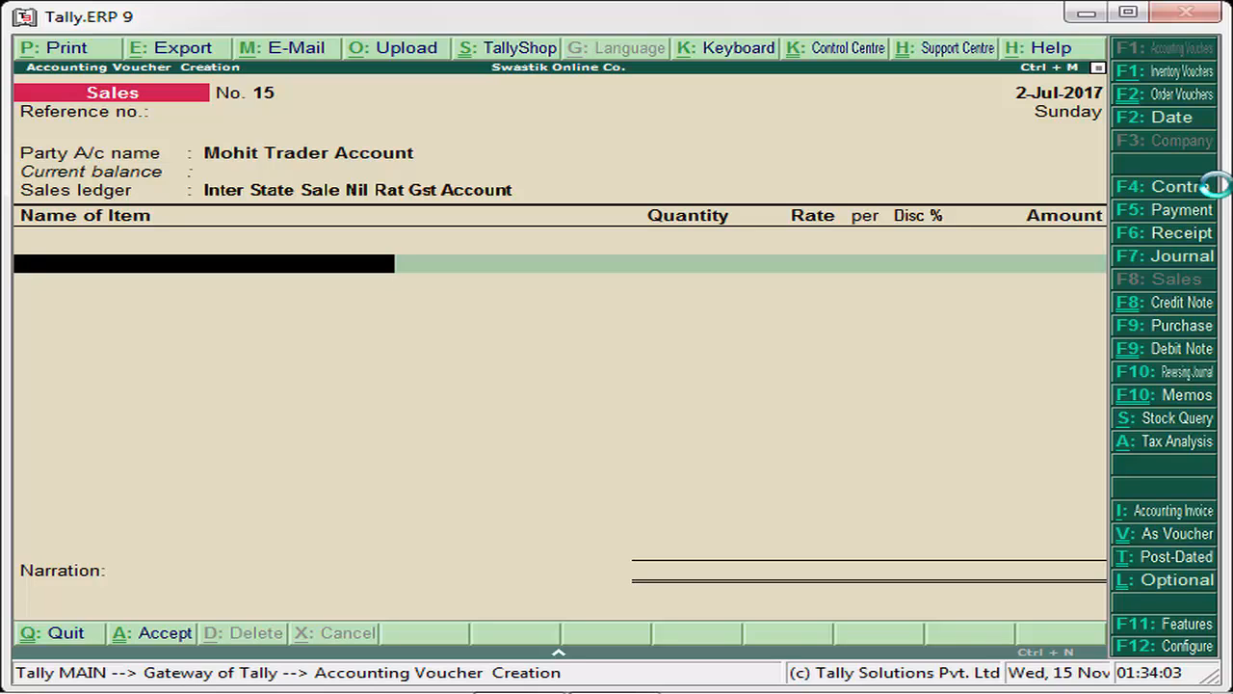
- Choose the stock item "Item Nil Rate" for the voucher's first item line
{"action": "type", "text": "S"}
{"action": "key", "text": "Up"}
{"action": "key", "text": "Up"}
{"action": "key", "text": "Up"}
{"action": "key", "text": "Up"}
{"action": "key", "text": "Up"}
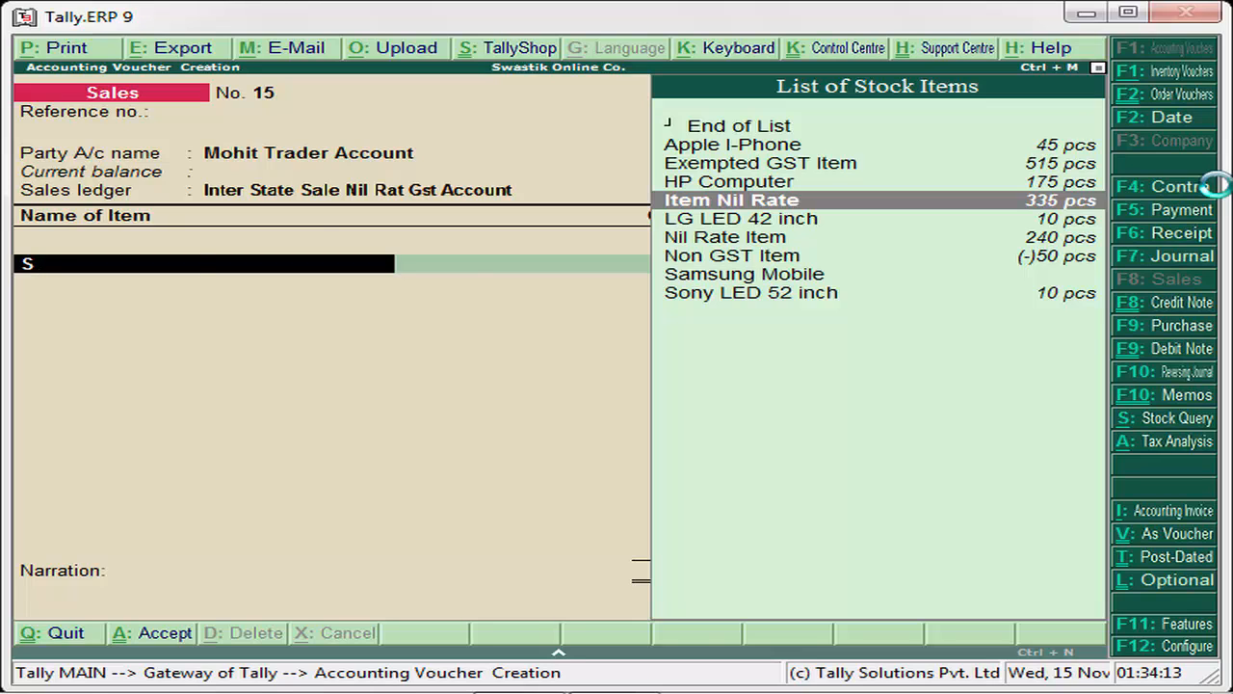
{"action": "key", "text": "Return"}
{"action": "key", "text": "Escape"}
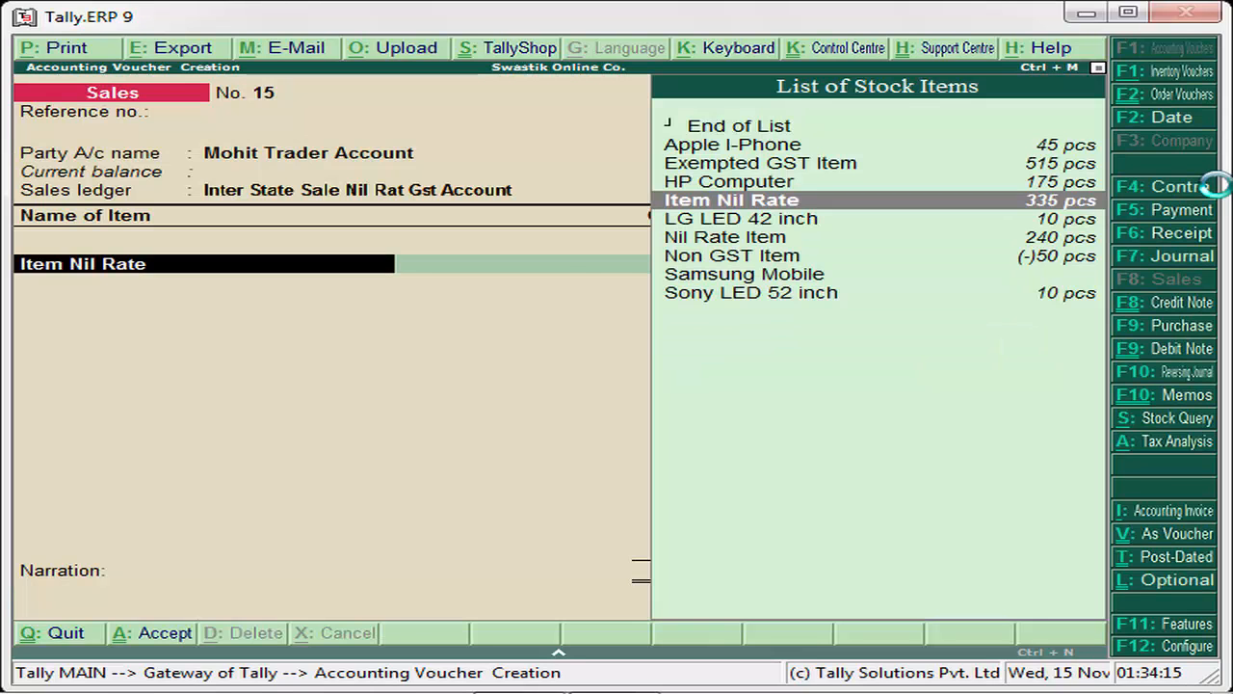
- Open the stock item "Item Nil Rate" for alteration from the voucher and set Set/alter GST Details to Yes
{"action": "key", "text": "ctrl+Return"}
{"action": "key", "text": "Return"}
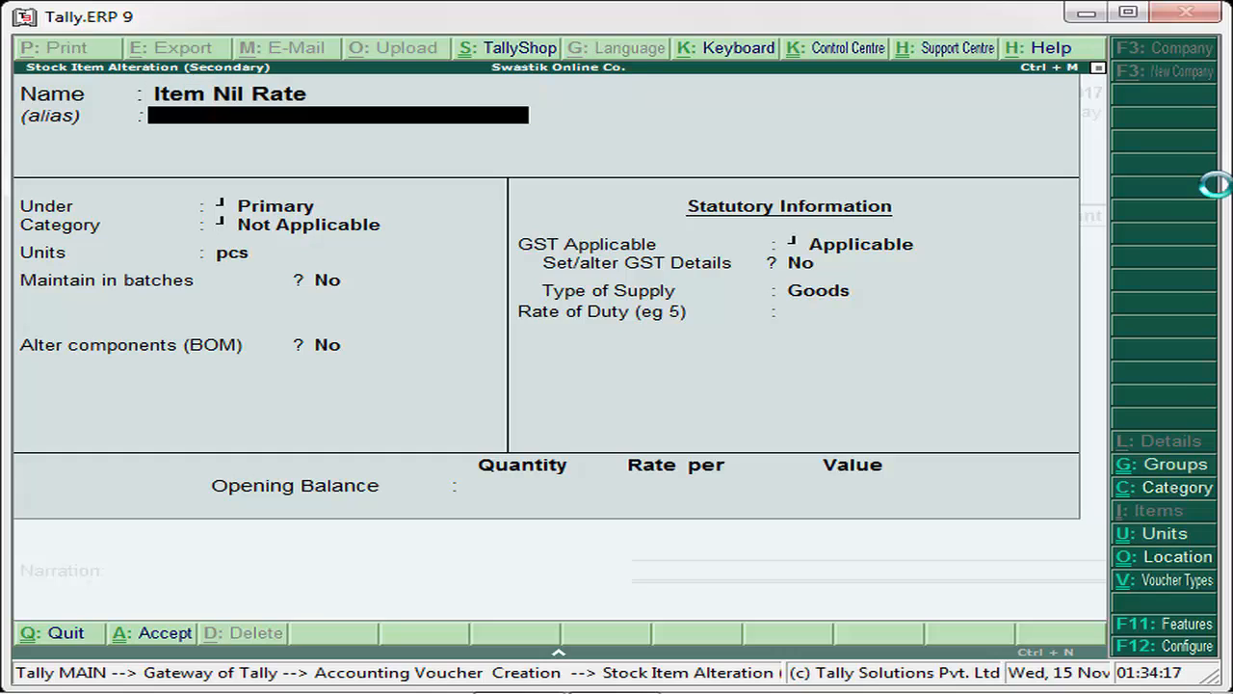
{"action": "key", "text": "Return"}
{"action": "key", "text": "Return"}
{"action": "key", "text": "Return"}
{"action": "key", "text": "Return"}
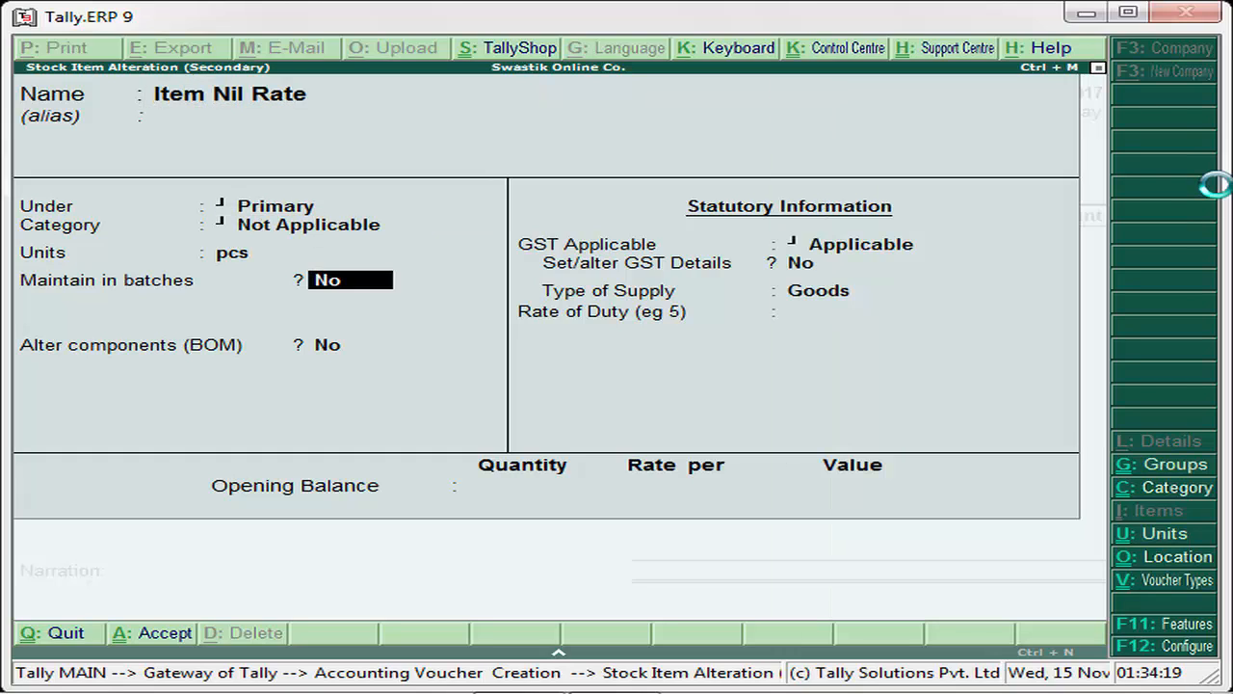
{"action": "key", "text": "Return"}
{"action": "key", "text": "Return"}
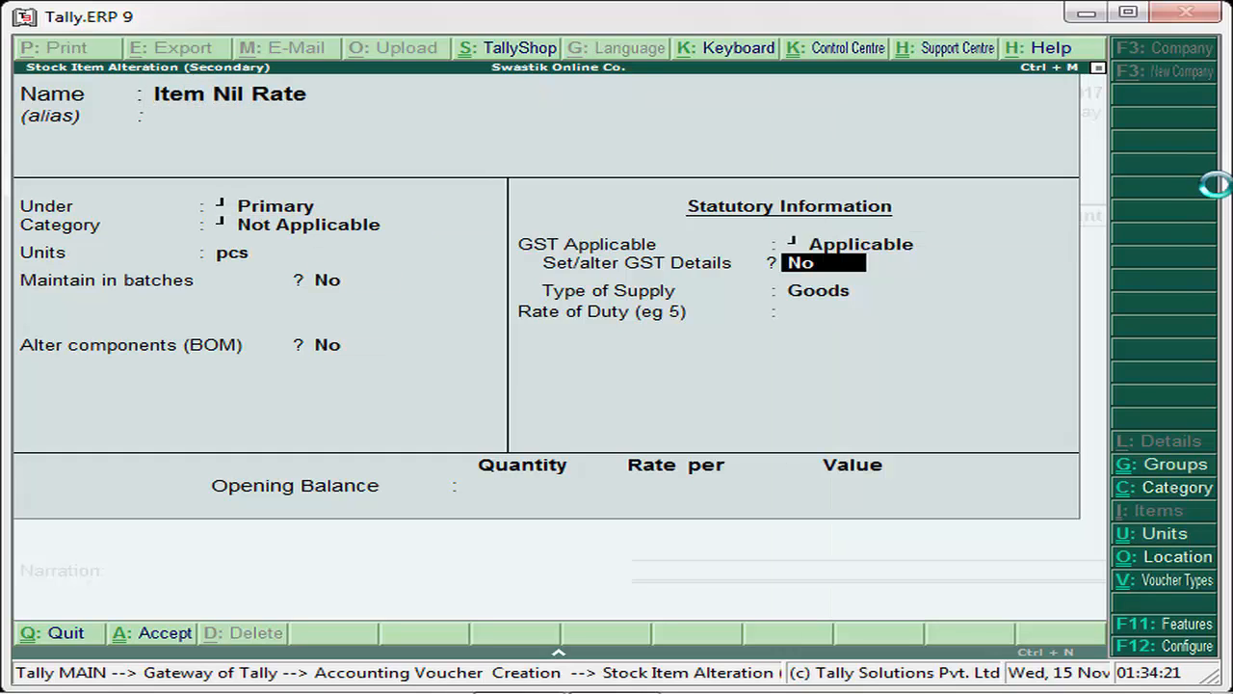
{"action": "type", "text": "y"}
{"action": "key", "text": "Return"}
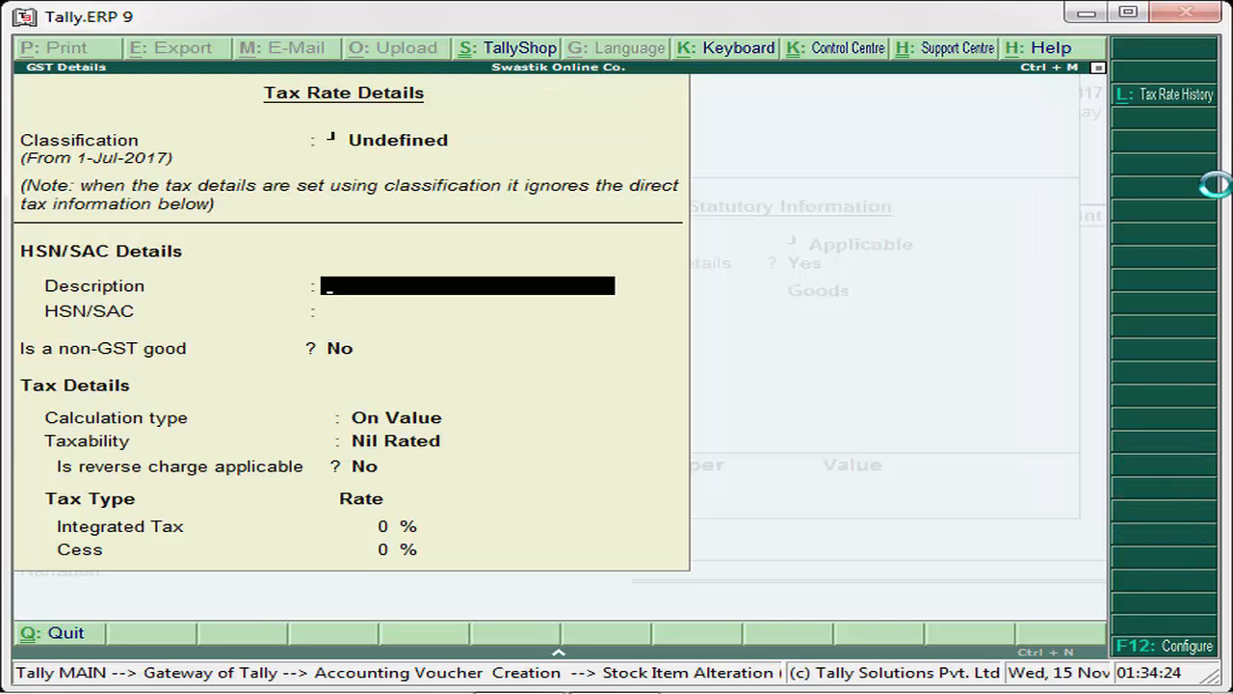
- Keep the item a GST good with calculation type On Value and taxability Nil Rated, and accept the tax rate details
{"action": "key", "text": "Return"}
{"action": "key", "text": "Return"}
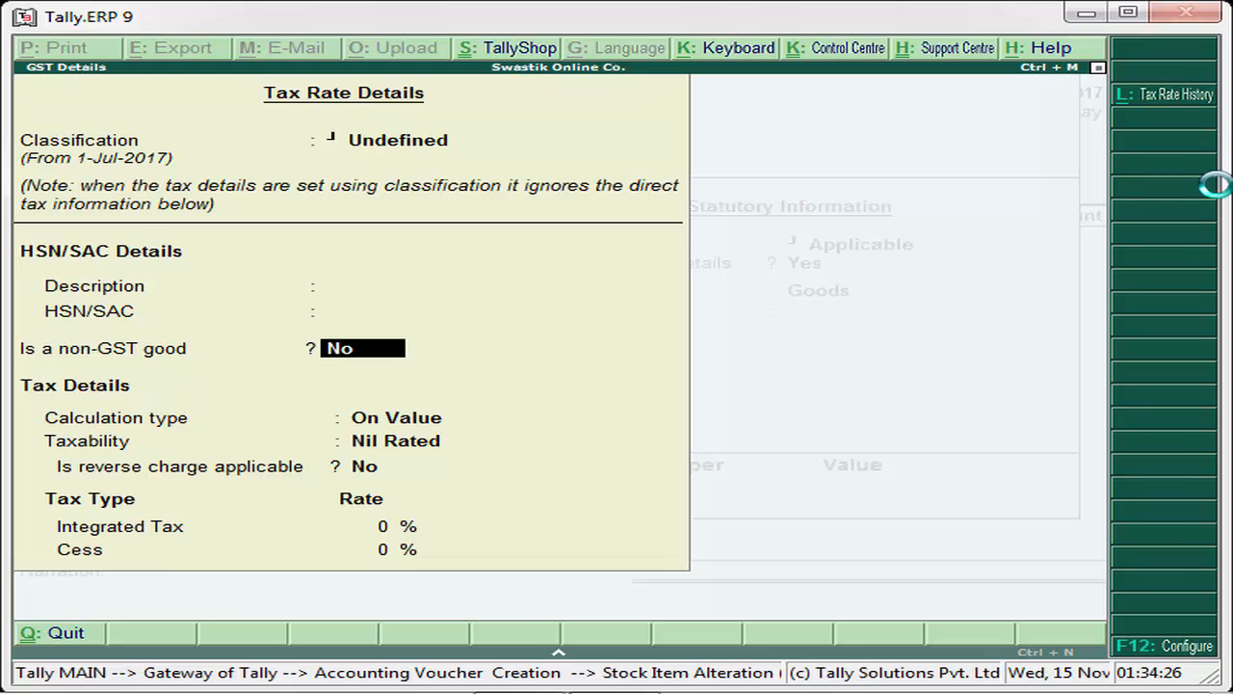
{"action": "key", "text": "Return"}
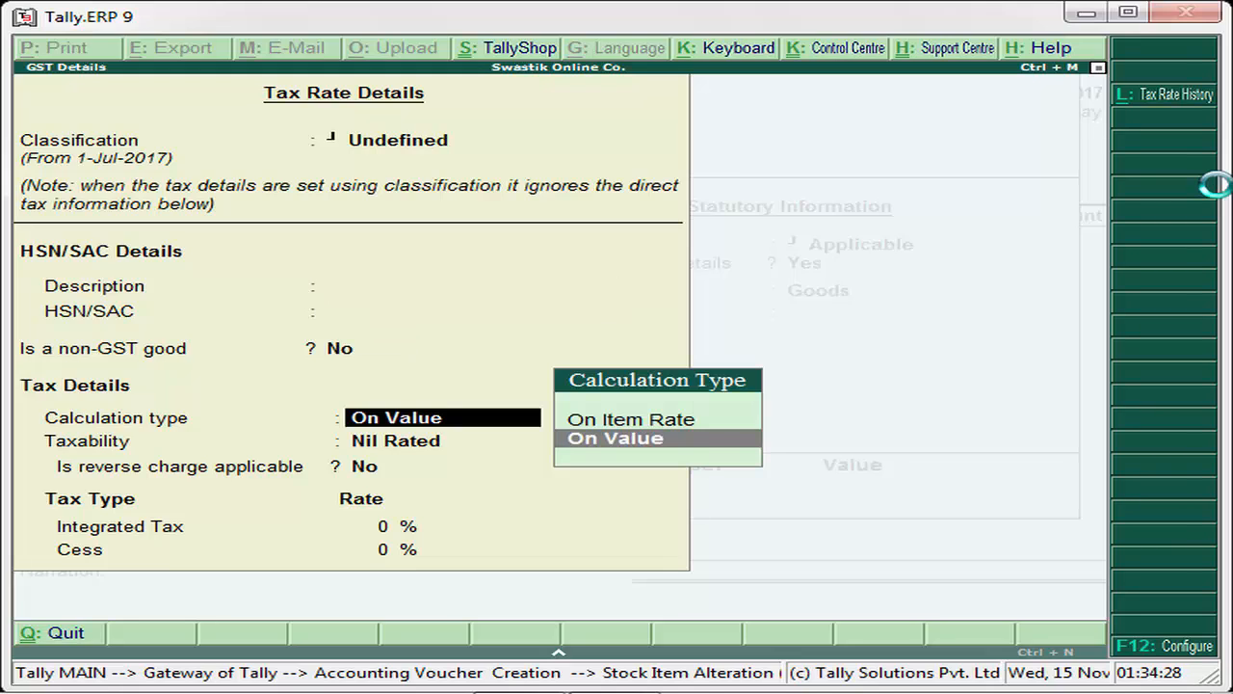
{"action": "key", "text": "Return"}
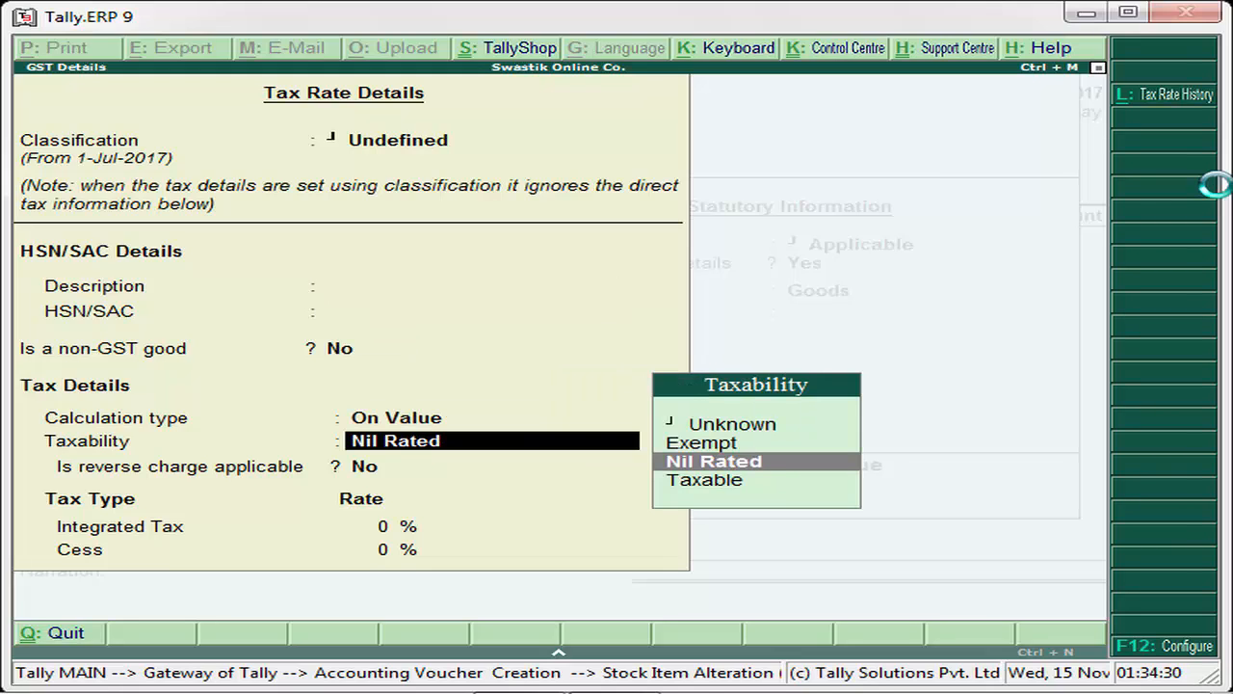
{"action": "key", "text": "ctrl+a"}
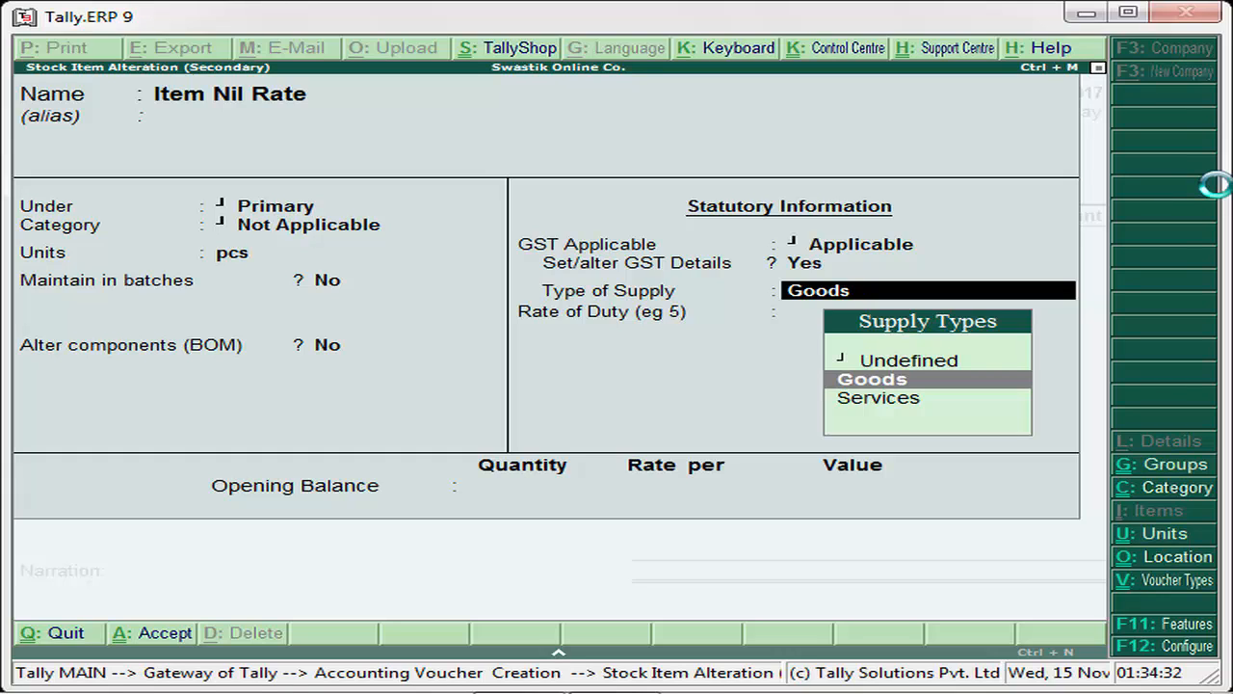
- Keep the type of supply as Goods, leave the rate of duty and opening balance empty, and save the stock item
{"action": "key", "text": "Return"}
{"action": "key", "text": "Return"}
{"action": "key", "text": "Return"}
{"action": "key", "text": "Return"}
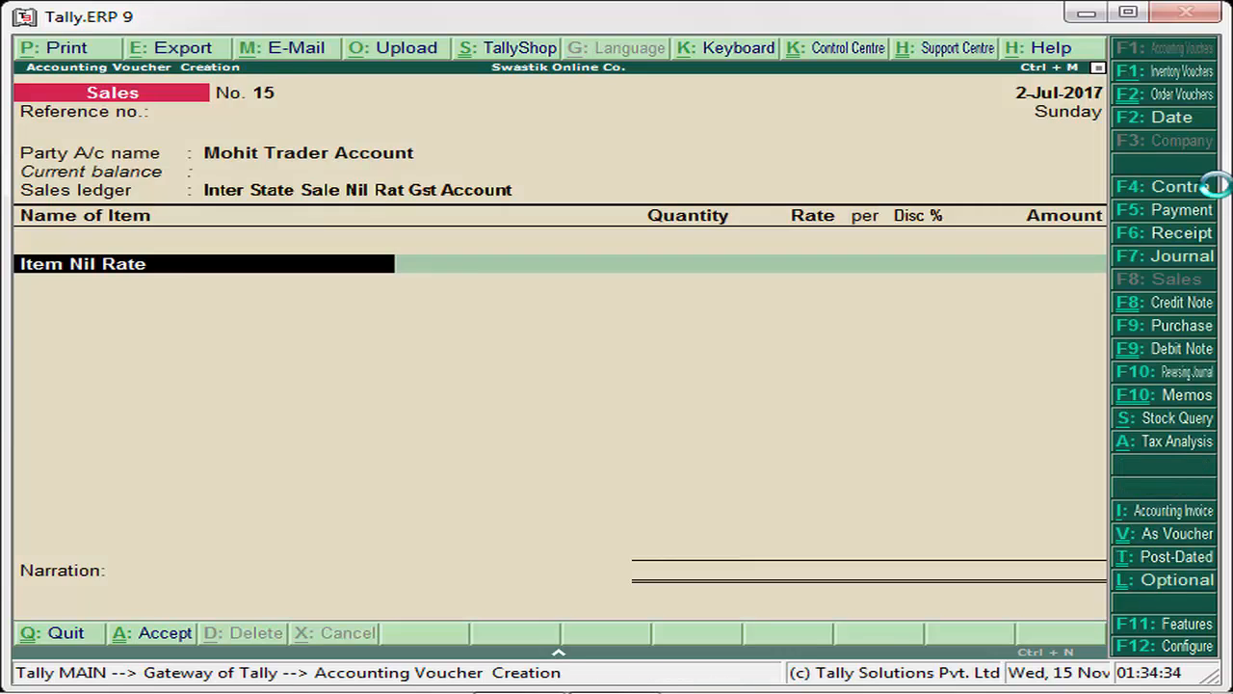
- Open the item allocations for "Item Nil Rate" with tracking number and order number set to Not Applicable
{"action": "key", "text": "Return"}
{"action": "key", "text": "Down"}
{"action": "key", "text": "Return"}
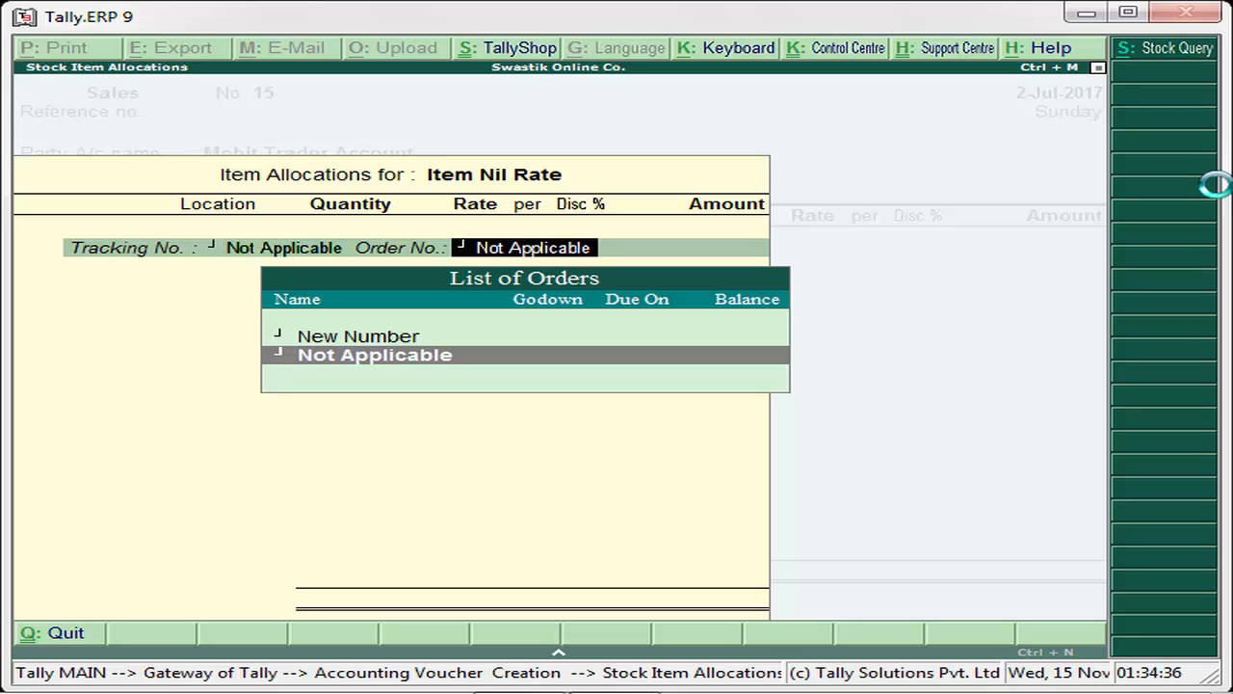
{"action": "key", "text": "Return"}
{"action": "key", "text": "Return"}
{"action": "key", "text": "BackSpace"}
{"action": "key", "text": "Return"}
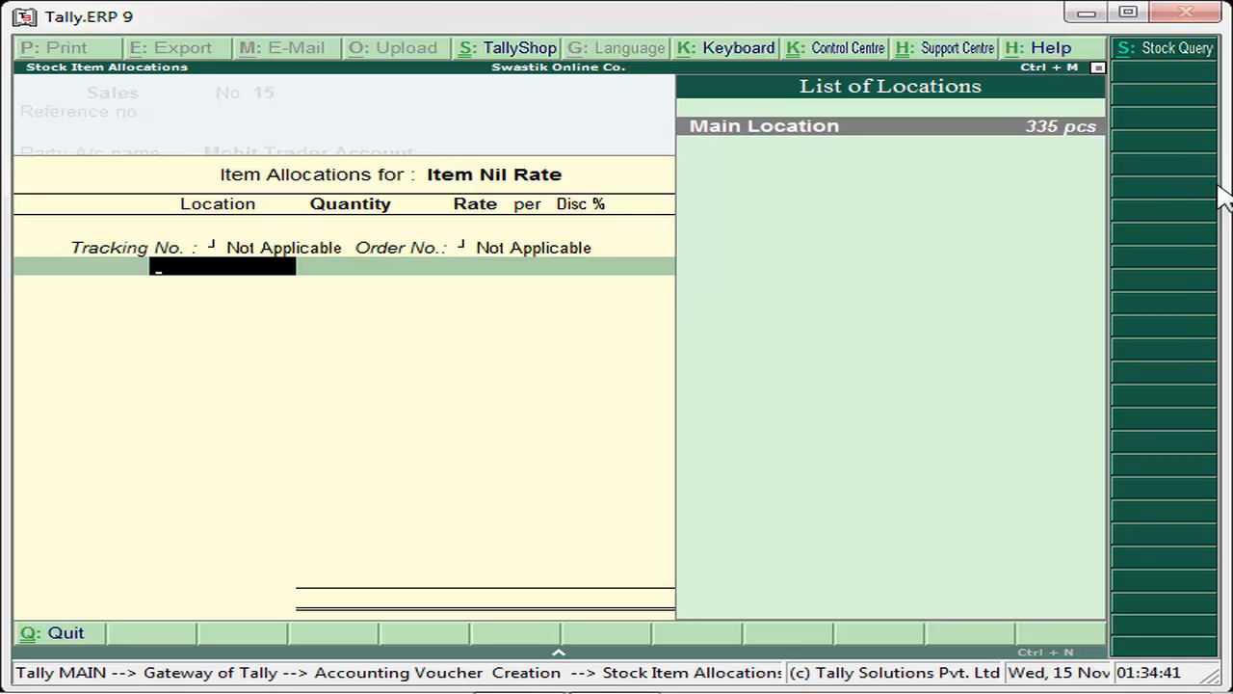
- Allocate 10 pcs of "Item Nil Rate" from Main Location, accepting the rate of 160.00 per pcs
{"action": "key", "text": "Return"}
{"action": "type", "text": "10"}
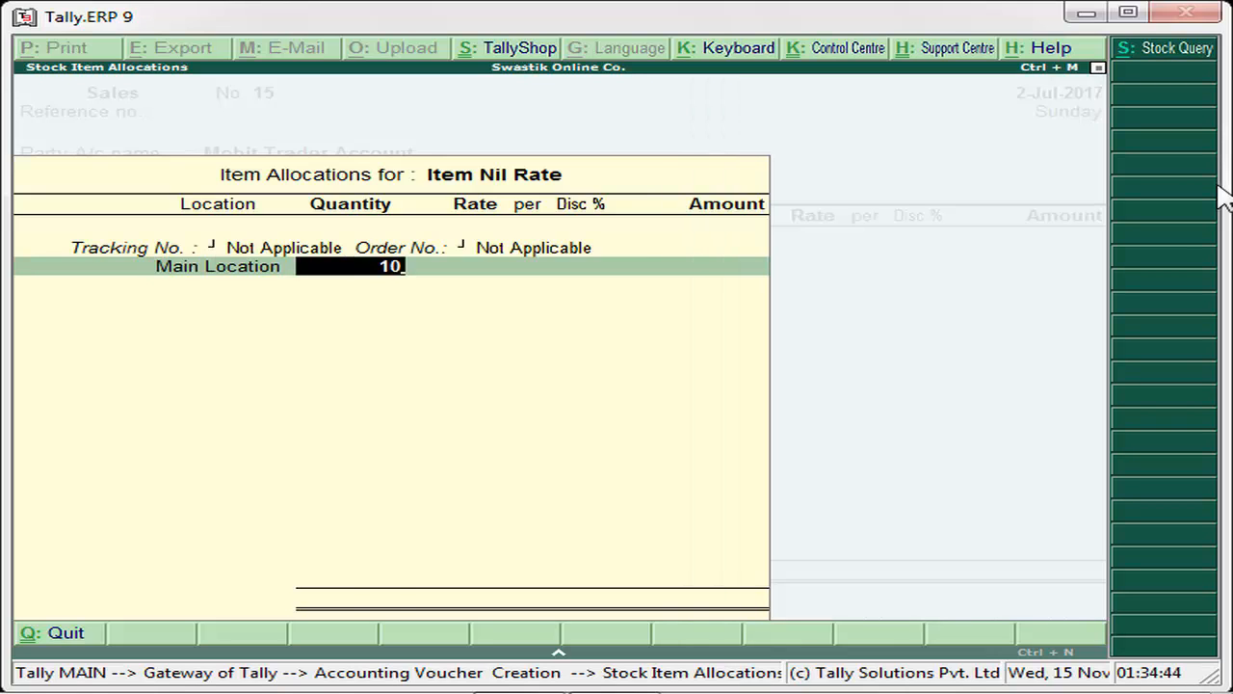
{"action": "key", "text": "Return"}
{"action": "key", "text": "Return"}
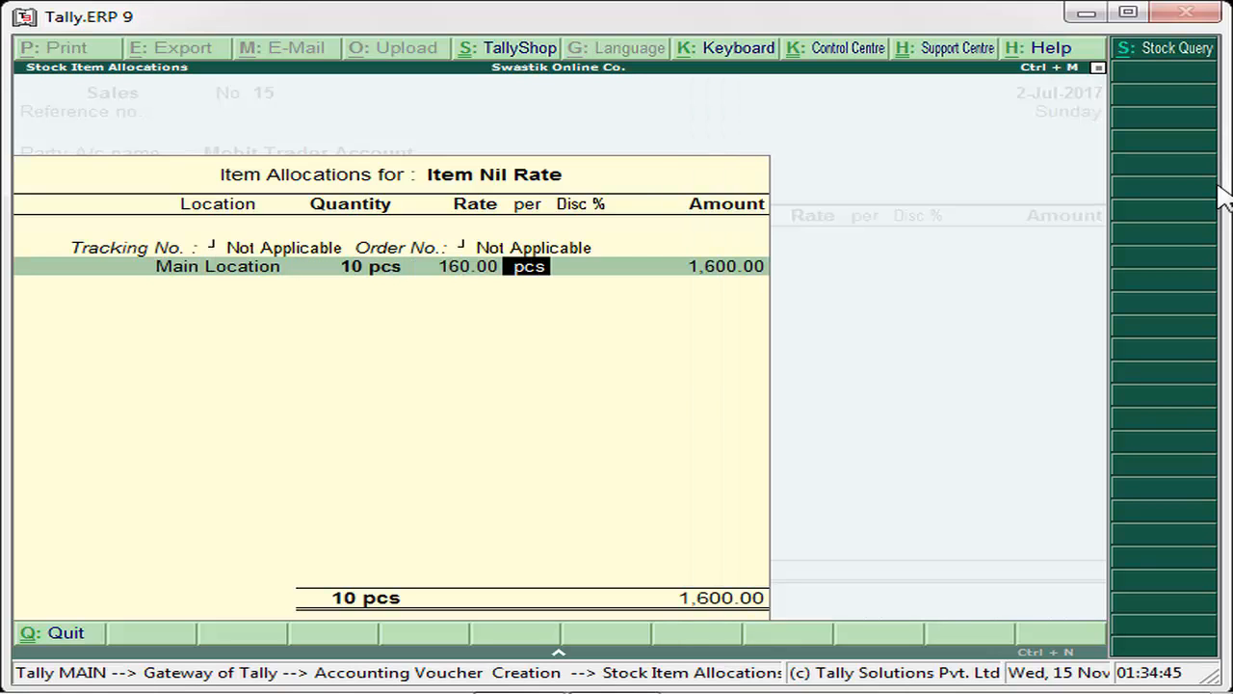
{"action": "key", "text": "Return"}
{"action": "key", "text": "Return"}
{"action": "key", "text": "Return"}
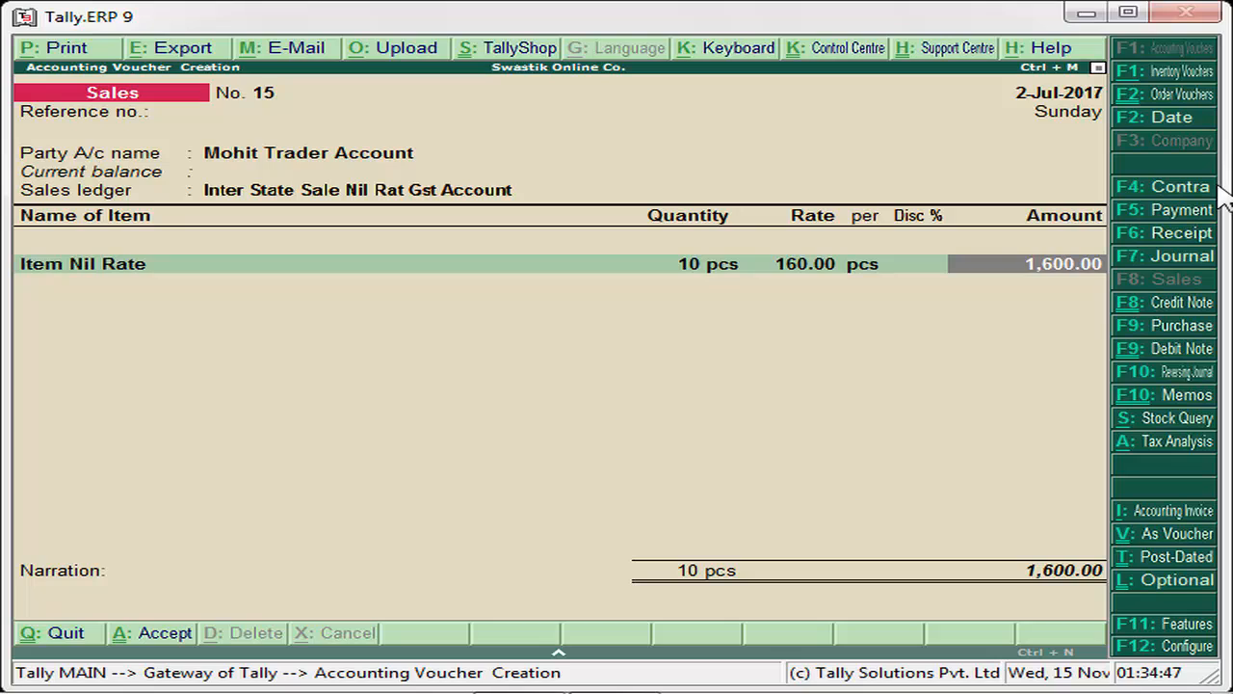
- End the item list, record the party's bill as New Ref for 1,600.00 Dr, and save the sales voucher
{"action": "key", "text": "Return"}
{"action": "key", "text": "Return"}
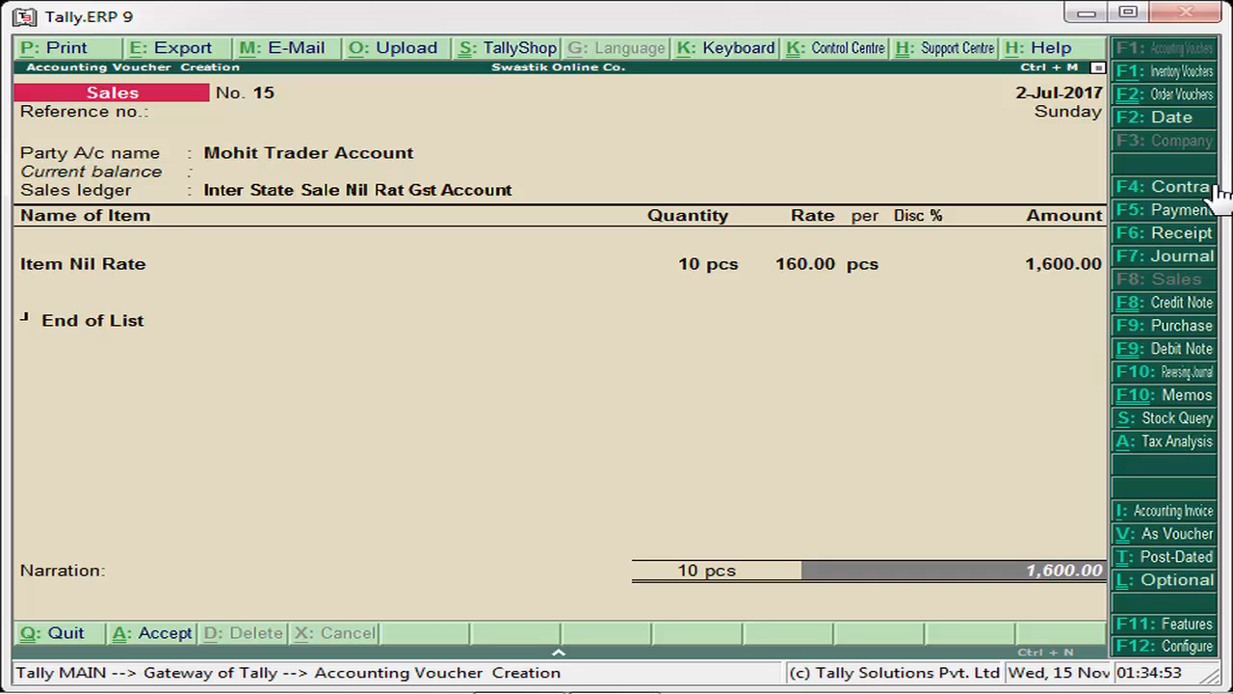
{"action": "key", "text": "Return"}
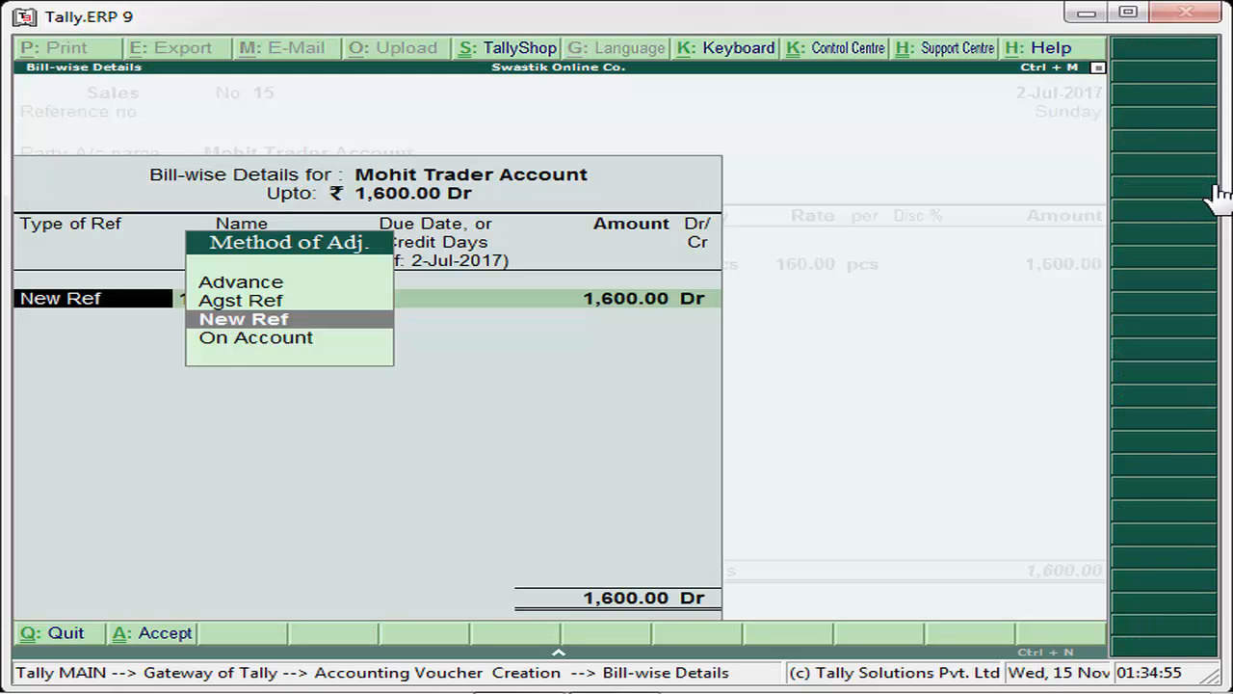
{"action": "key", "text": "Return"}
{"action": "key", "text": "Return"}
{"action": "key", "text": "Return"}
{"action": "key", "text": "Return"}
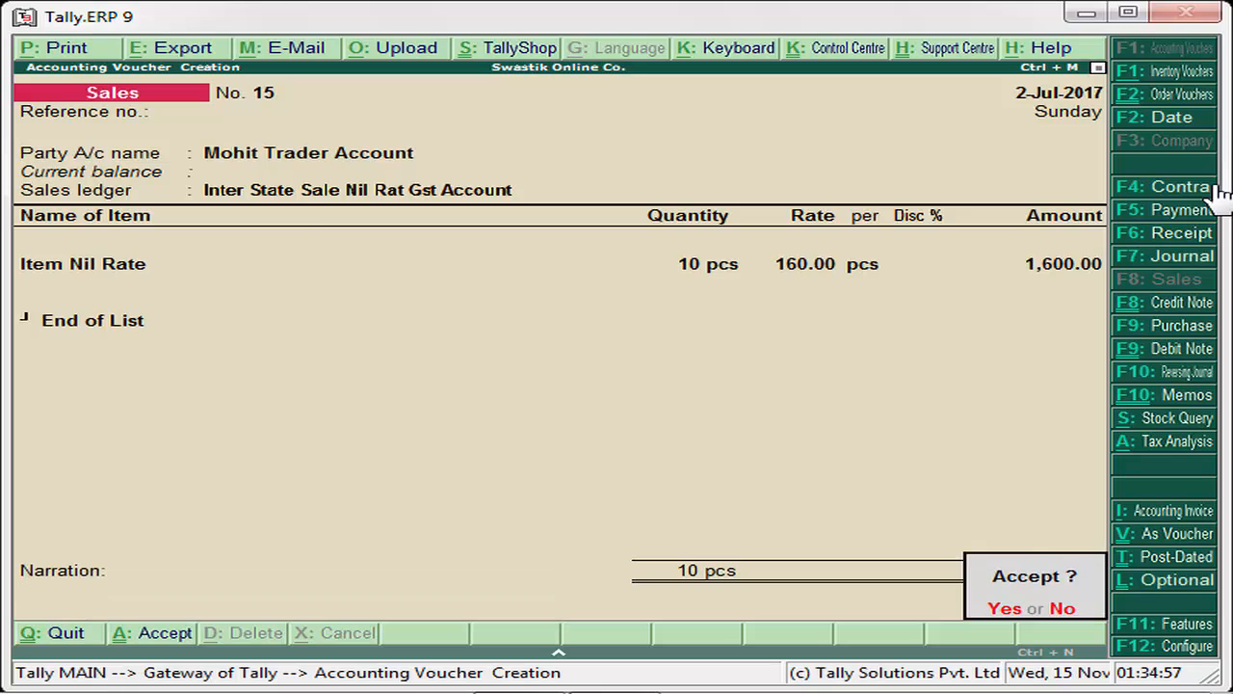
{"action": "key", "text": "Return"}
{"action": "key", "text": "Return"}
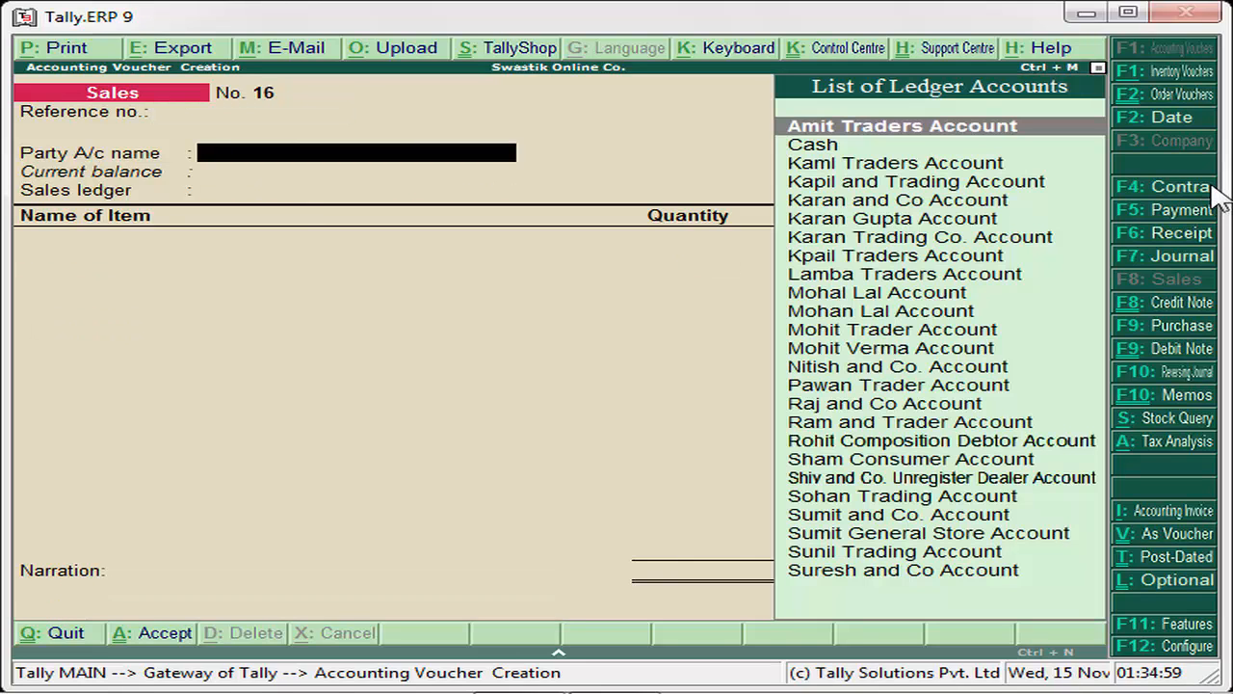
- Create a party ledger named "Raj Trading Account" under Sundry Debtors with bill-by-bill balances on and no credit limit
{"action": "key", "text": "alt+c"}
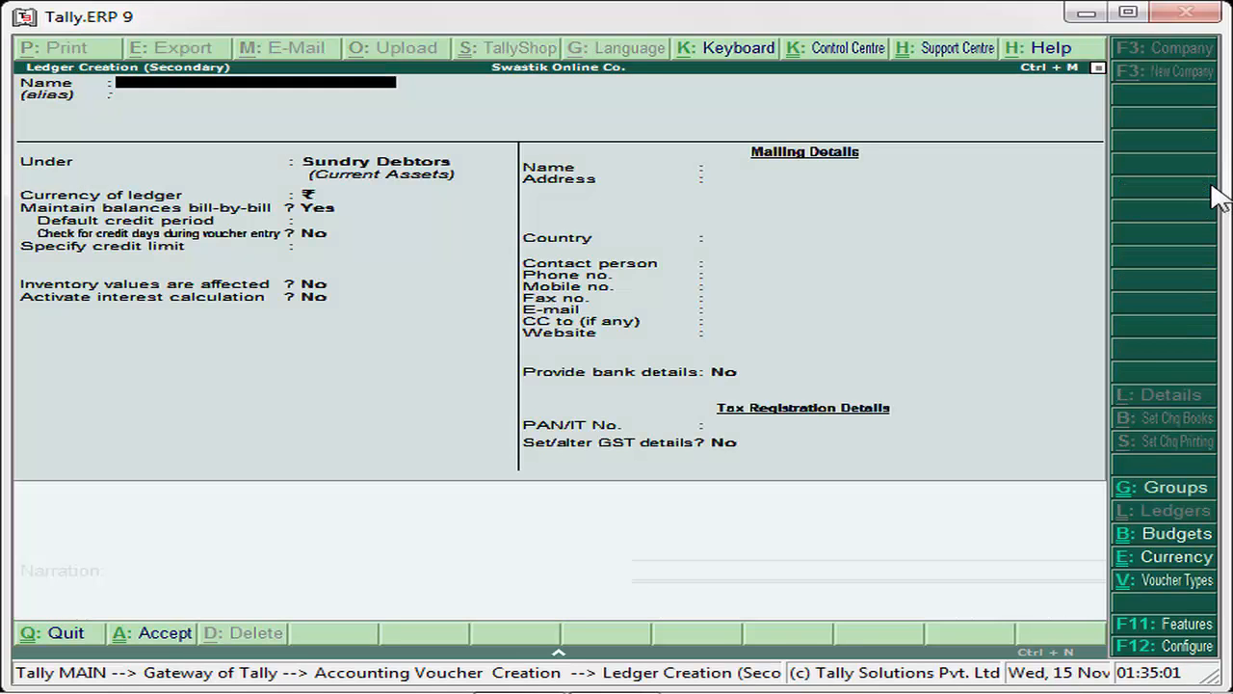
{"action": "type", "text": "Raj Trading Account"}
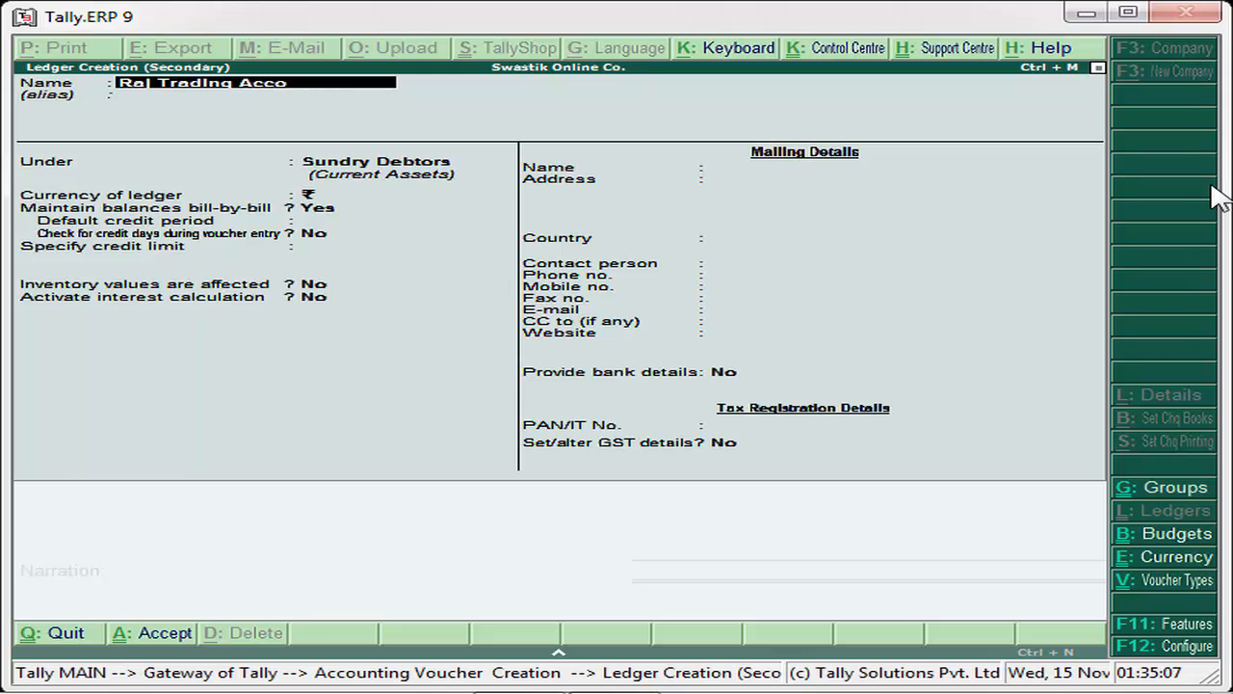
{"action": "key", "text": "Return"}
{"action": "key", "text": "Return"}
{"action": "key", "text": "Return"}
{"action": "key", "text": "Return"}
{"action": "key", "text": "Return"}
{"action": "key", "text": "Return"}
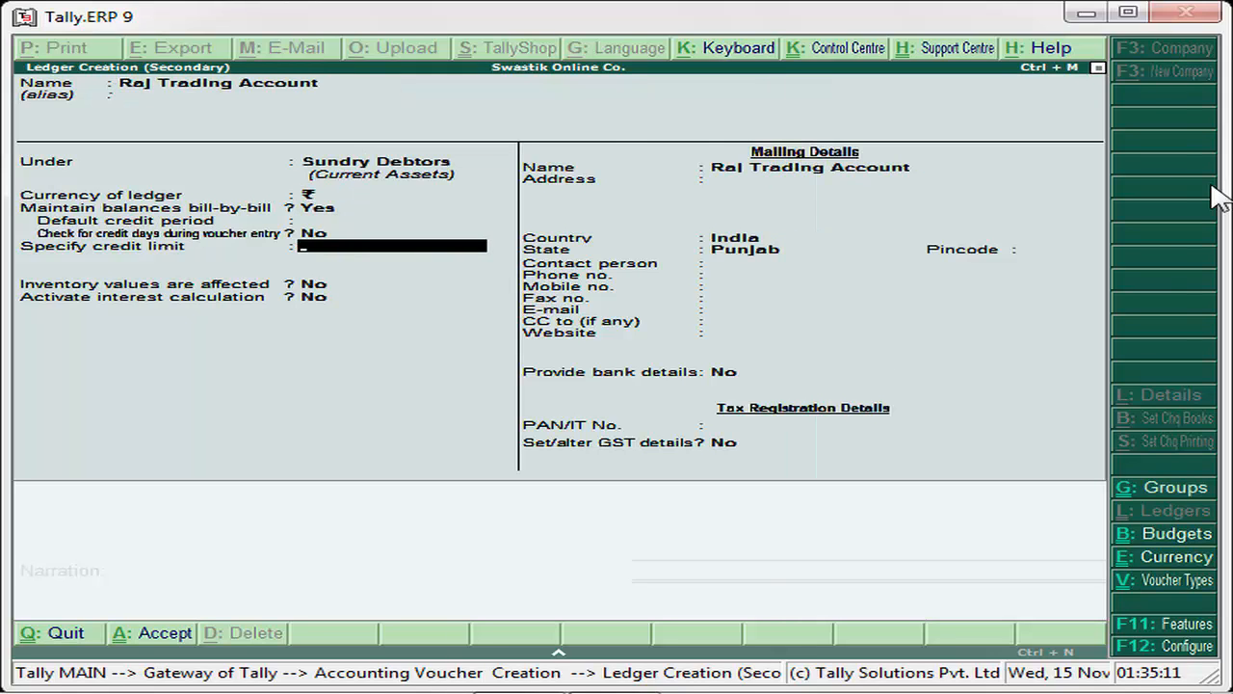
{"action": "key", "text": "Return"}
{"action": "key", "text": "Return"}
{"action": "key", "text": "Return"}
{"action": "key", "text": "Return"}
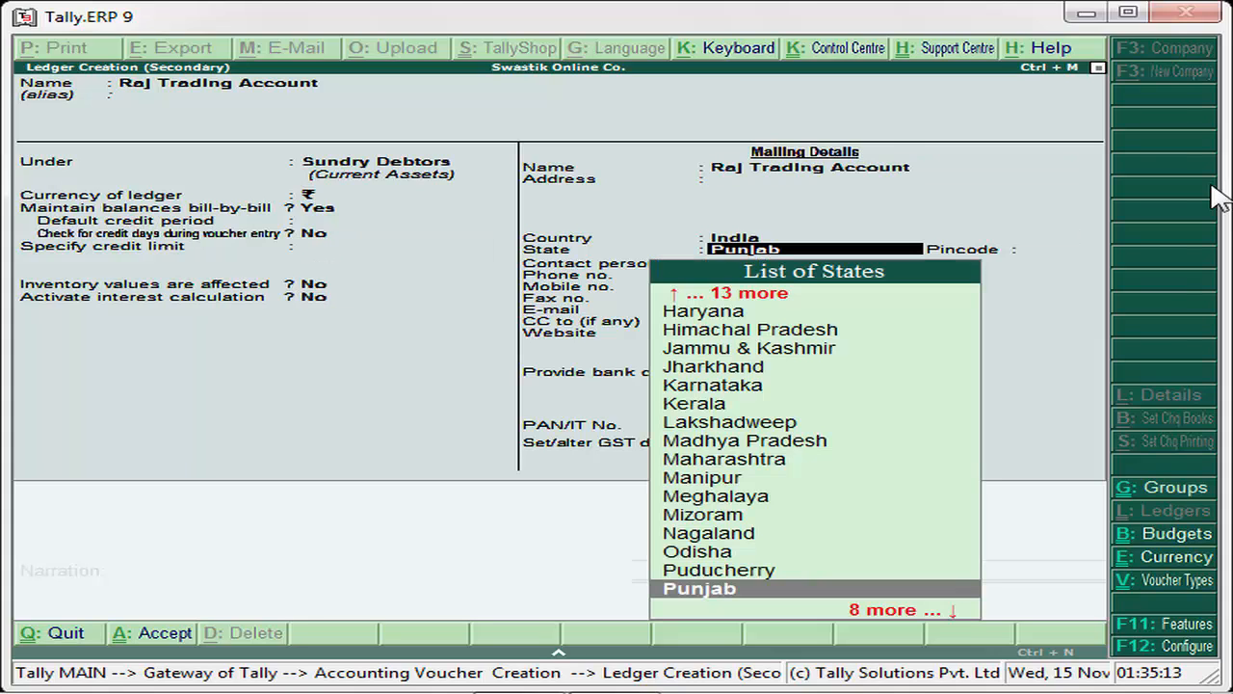
- Set the party ledger's state to Odisha and leave the pincode and contact details empty
{"action": "key", "text": "Up"}
{"action": "key", "text": "Up"}
{"action": "key", "text": "Up"}
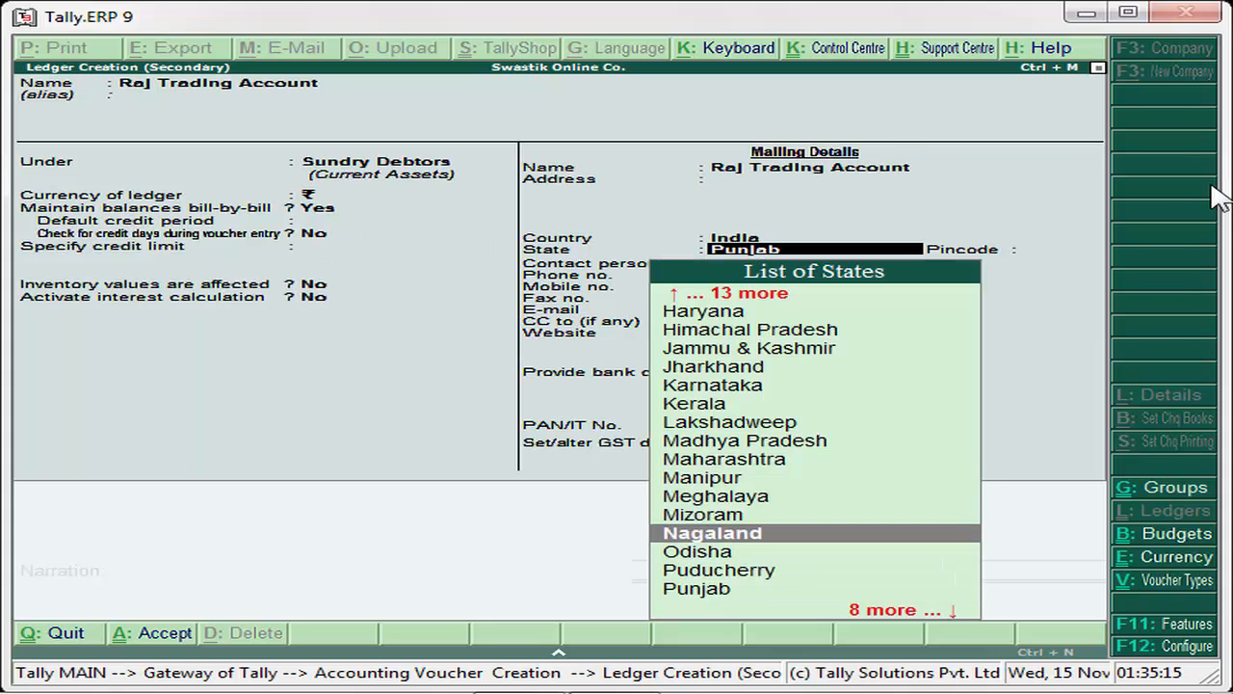
{"action": "key", "text": "Down"}
{"action": "key", "text": "Return"}
{"action": "key", "text": "Return"}
{"action": "key", "text": "Return"}
{"action": "key", "text": "Return"}
{"action": "key", "text": "Return"}
{"action": "key", "text": "Return"}
{"action": "key", "text": "Return"}
{"action": "key", "text": "Return"}
{"action": "key", "text": "Return"}
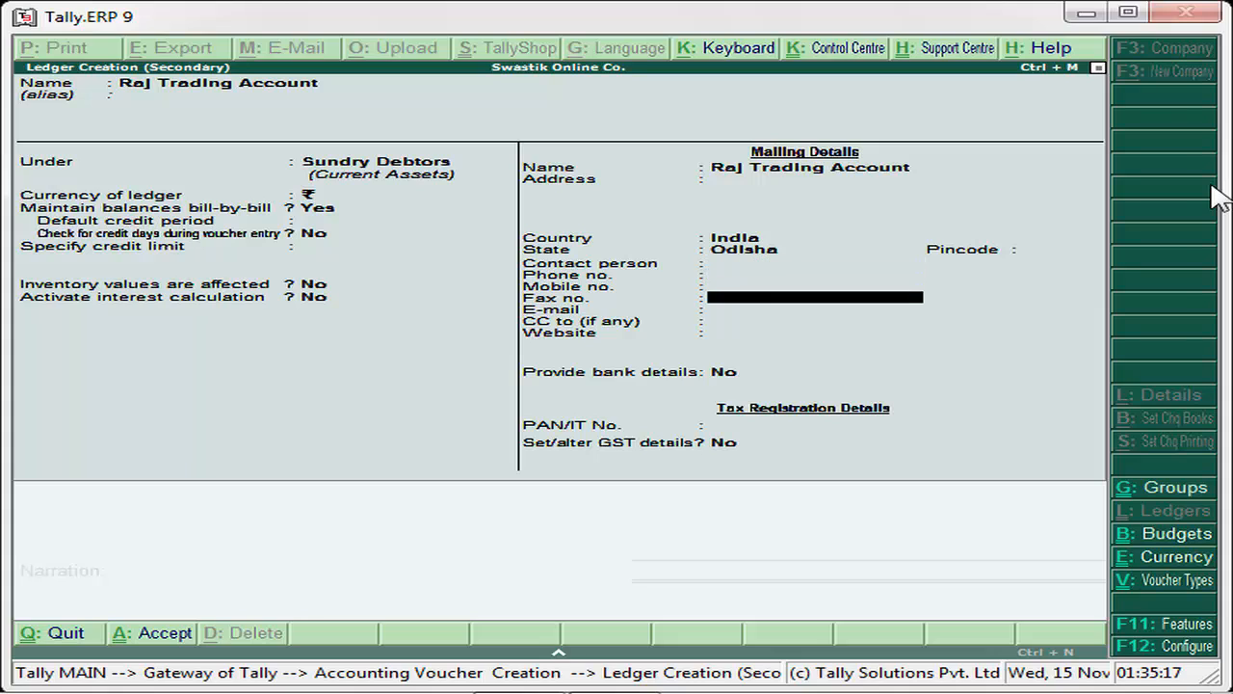
- Enable the party ledger's GST details and set the registration type to Composition
{"action": "key", "text": "Return"}
{"action": "key", "text": "Return"}
{"action": "type", "text": "y"}
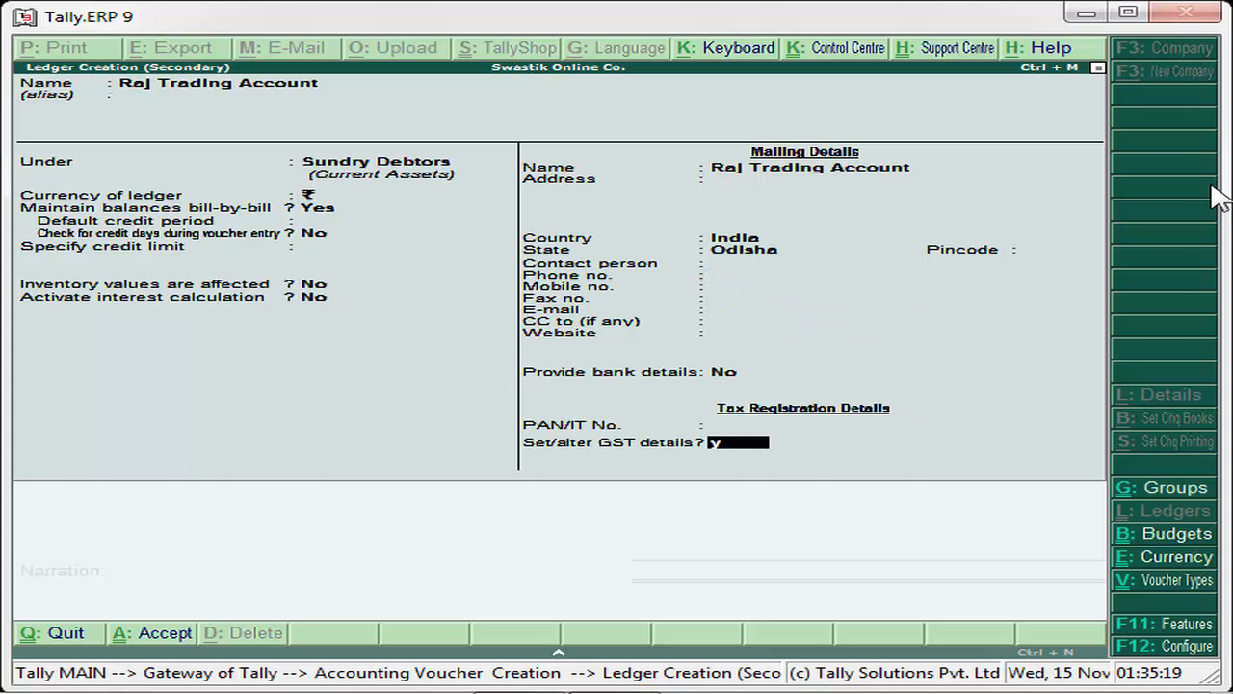
{"action": "key", "text": "Return"}
{"action": "key", "text": "Up"}
{"action": "key", "text": "Up"}
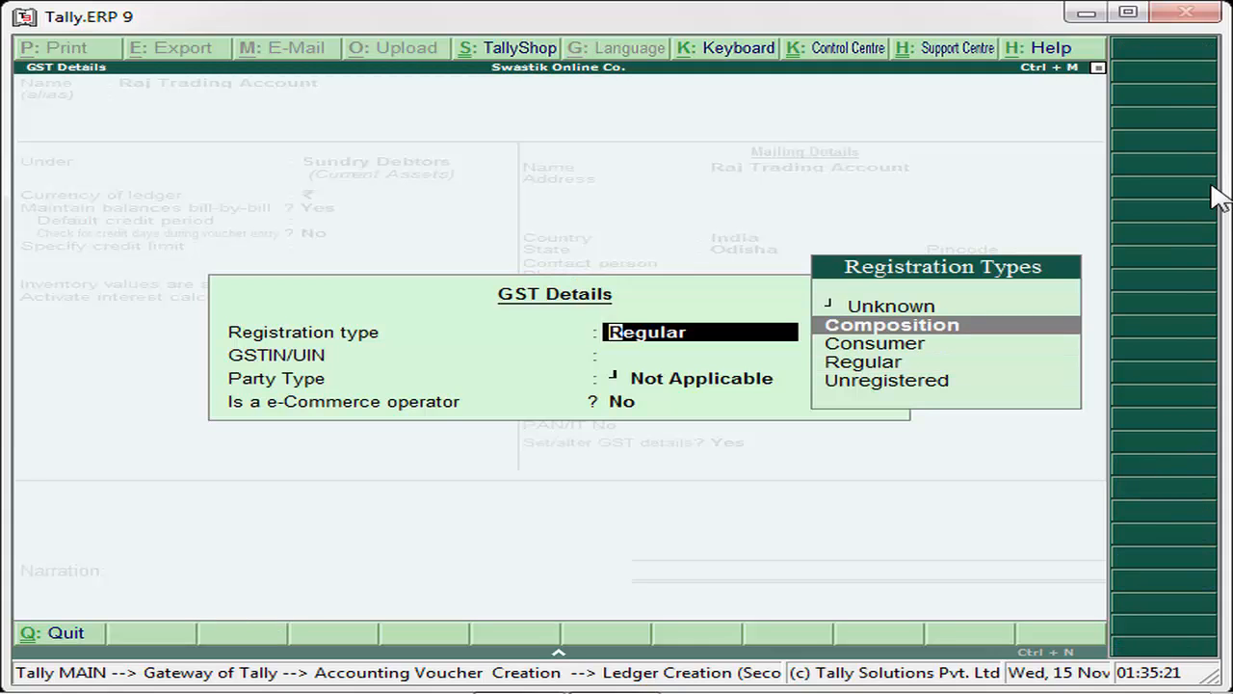
{"action": "key", "text": "Return"}
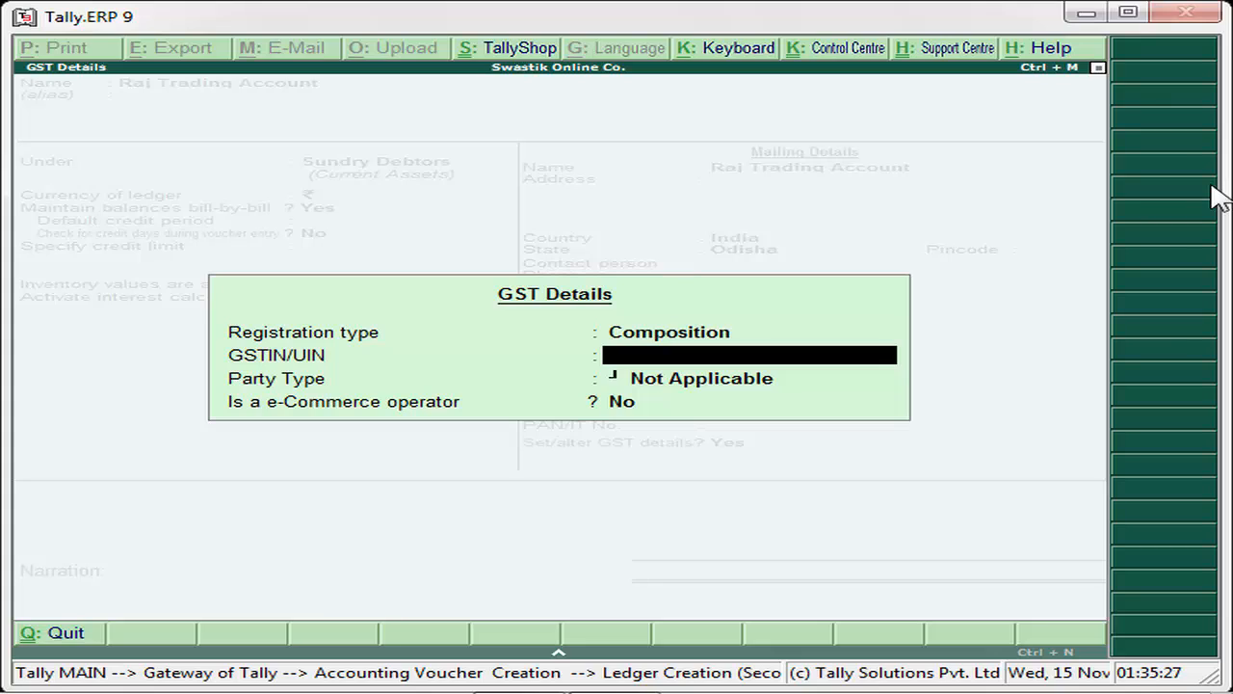
- Enter the party's GSTIN/UIN in the GST details
{"action": "type", "text": "04DDDD"}
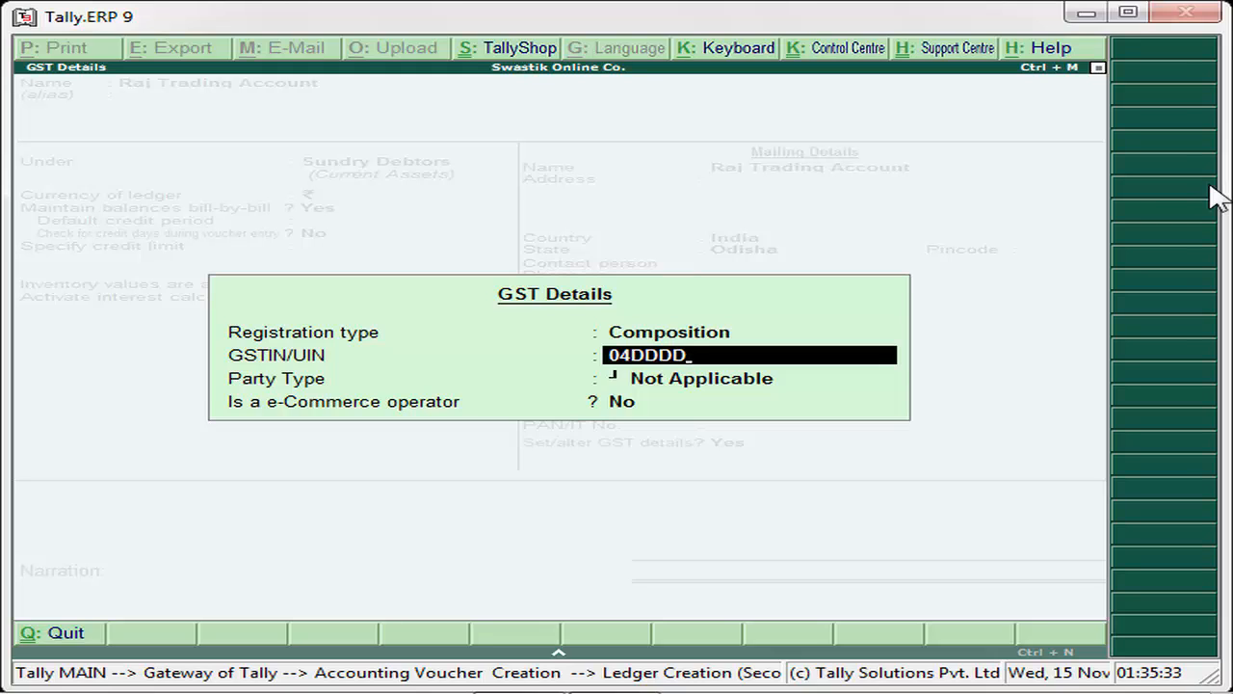
{"action": "type", "text": "1234S1Z4"}
{"action": "key", "text": "Return"}
{"action": "key", "text": "Return"}
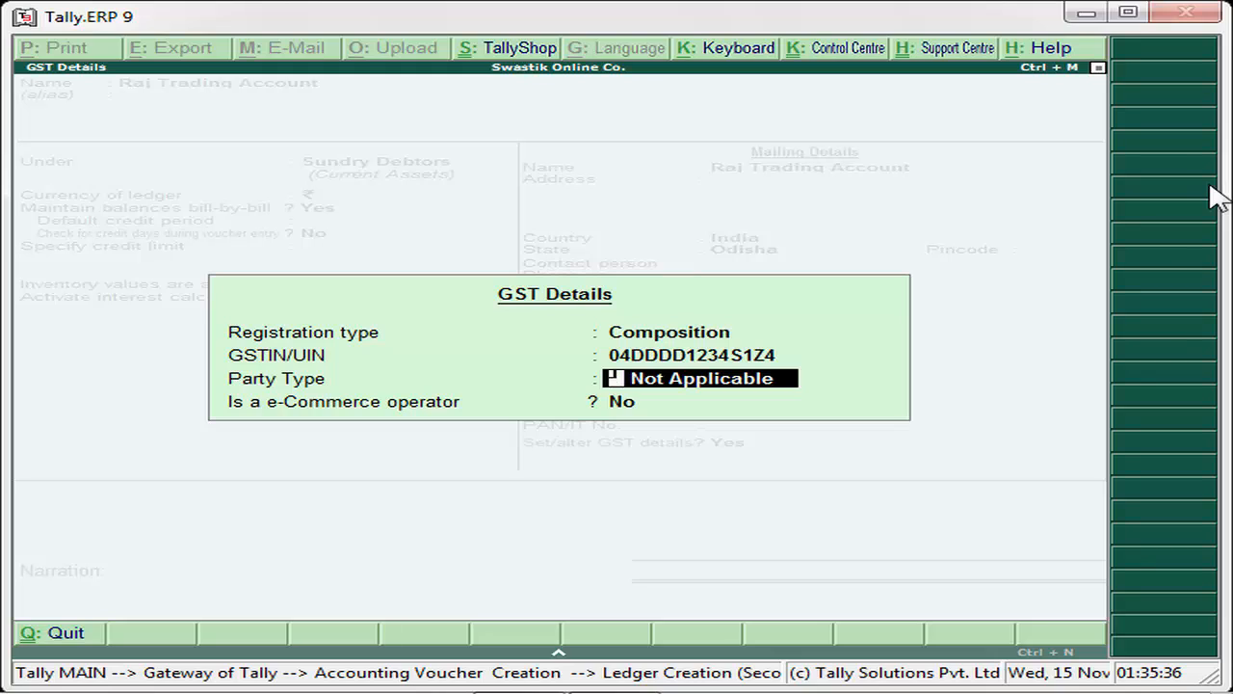
- Keep party type Not Applicable and e-Commerce operator No, and save the "Raj Trading Account" ledger into the new voucher
{"action": "key", "text": "Up"}
{"action": "key", "text": "Return"}
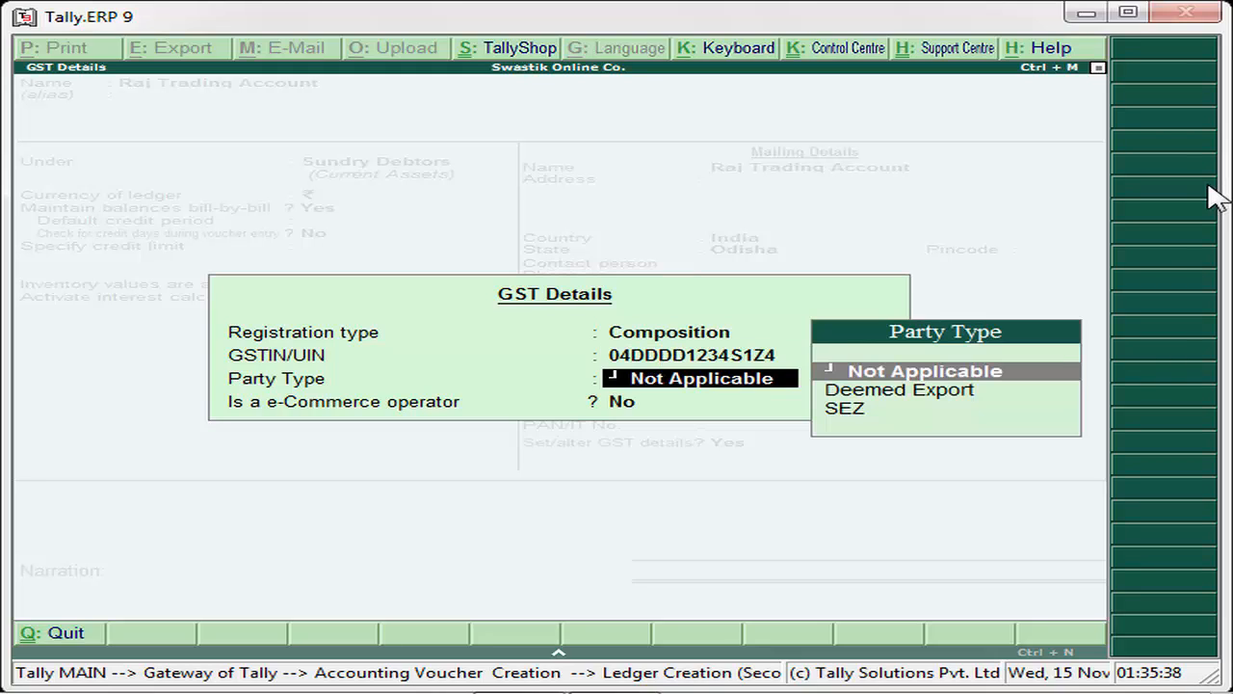
{"action": "key", "text": "Return"}
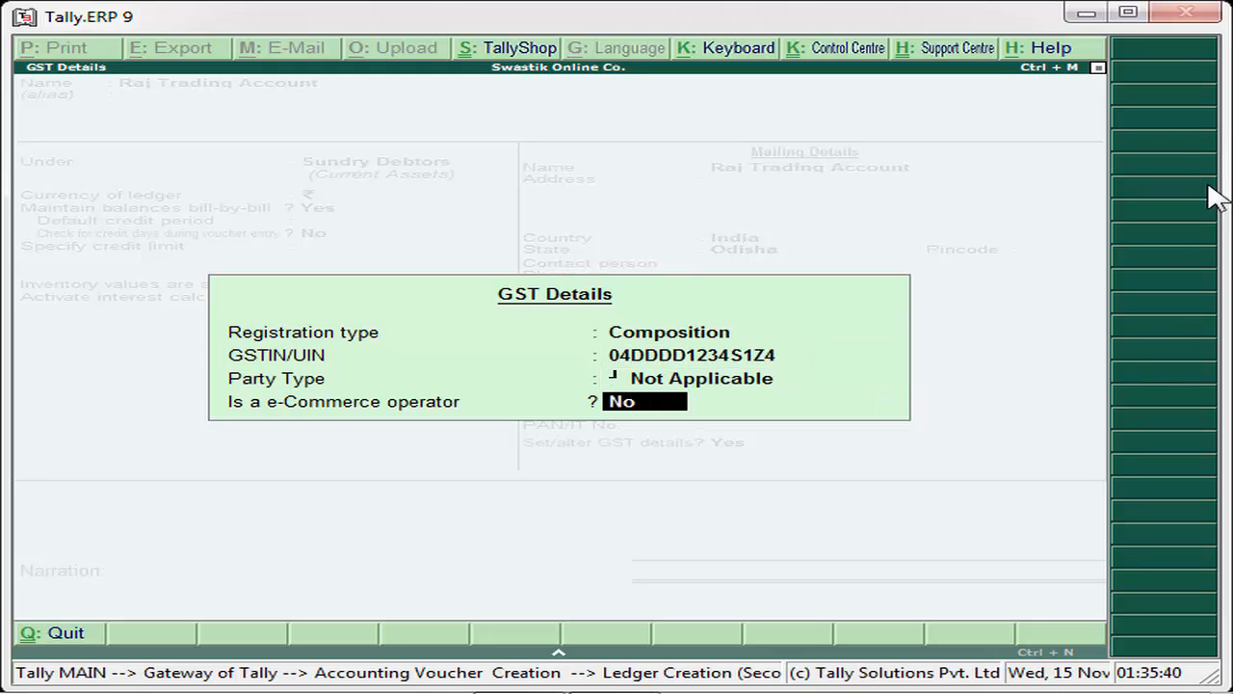
{"action": "key", "text": "Return"}
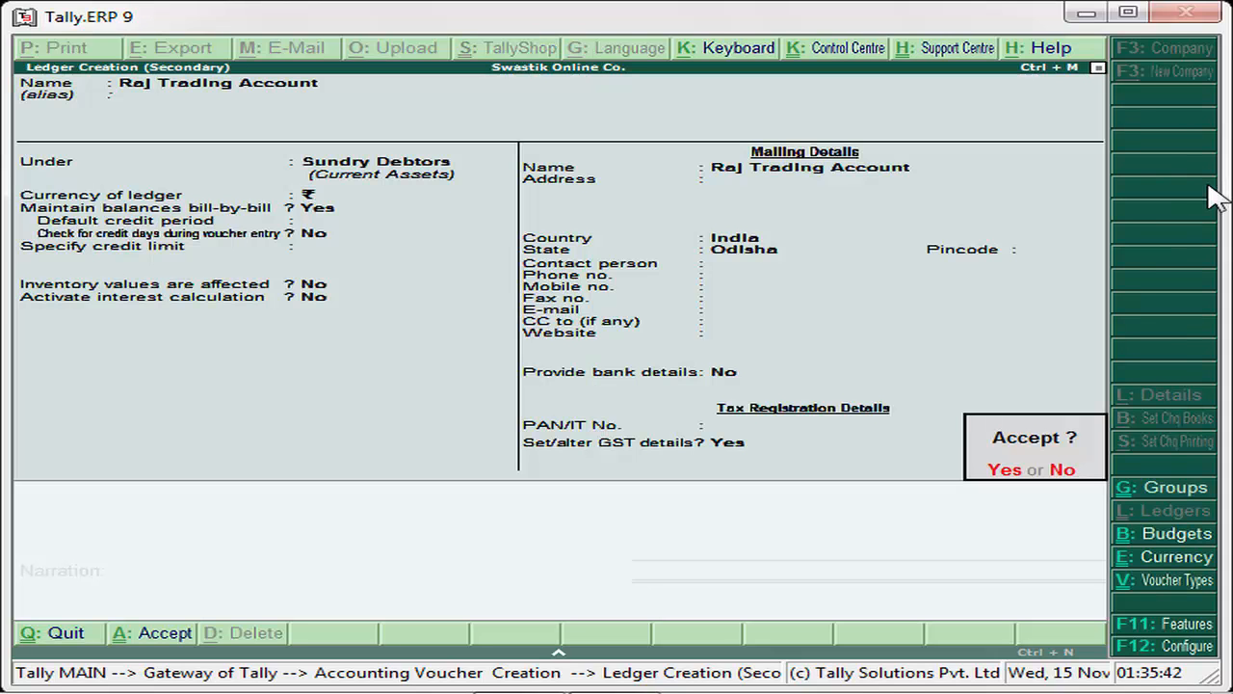
{"action": "key", "text": "Return"}
{"action": "key", "text": "Return"}
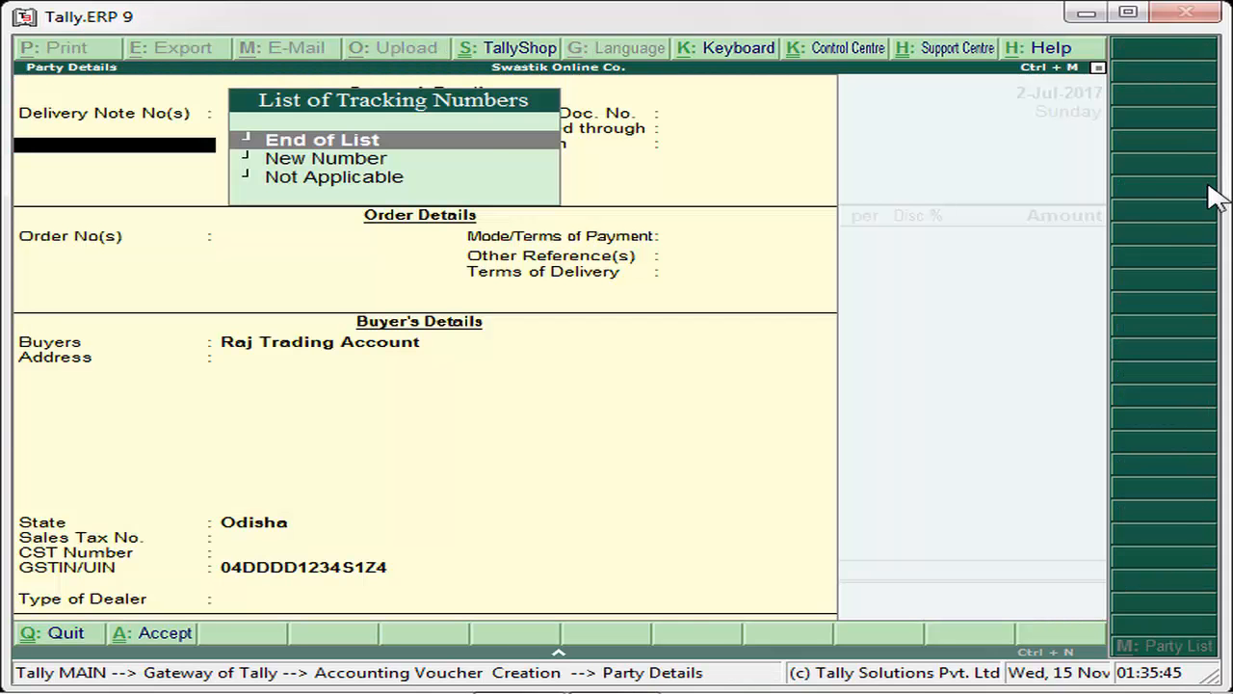
- Leave the despatch, order and buyer address details empty in the party details
{"action": "key", "text": "Return"}
{"action": "key", "text": "Return"}
{"action": "key", "text": "Return"}
{"action": "key", "text": "Return"}
{"action": "key", "text": "Return"}
{"action": "key", "text": "Return"}
{"action": "key", "text": "Return"}
{"action": "key", "text": "Return"}
{"action": "key", "text": "Return"}
{"action": "key", "text": "Return"}
{"action": "key", "text": "Return"}
{"action": "key", "text": "Return"}
{"action": "key", "text": "Return"}
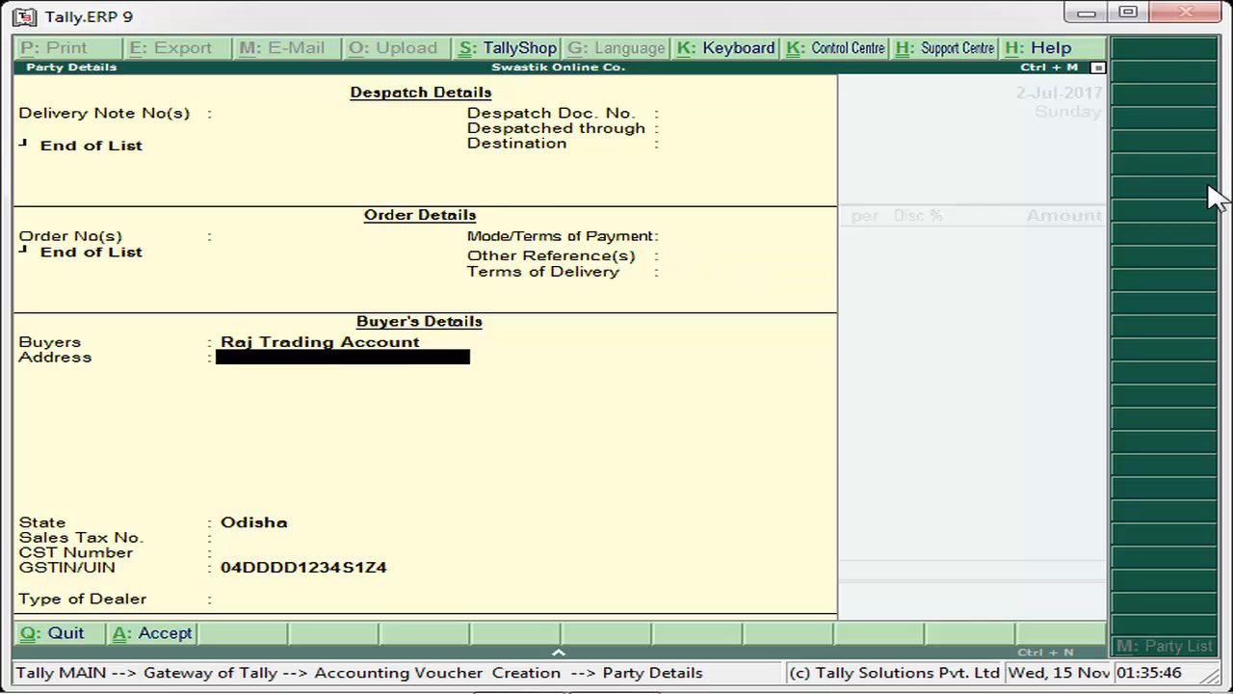
- Set the buyer's type of dealer to Composition and finish the party details
{"action": "key", "text": "Return"}
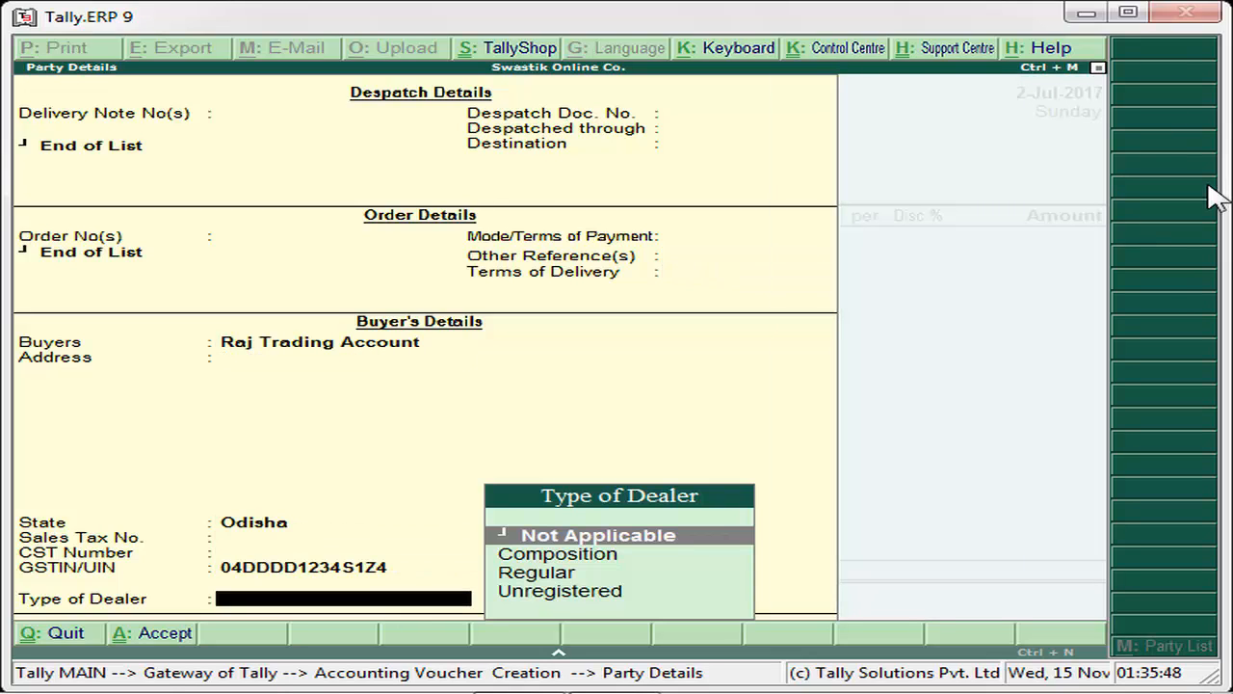
{"action": "key", "text": "Down"}
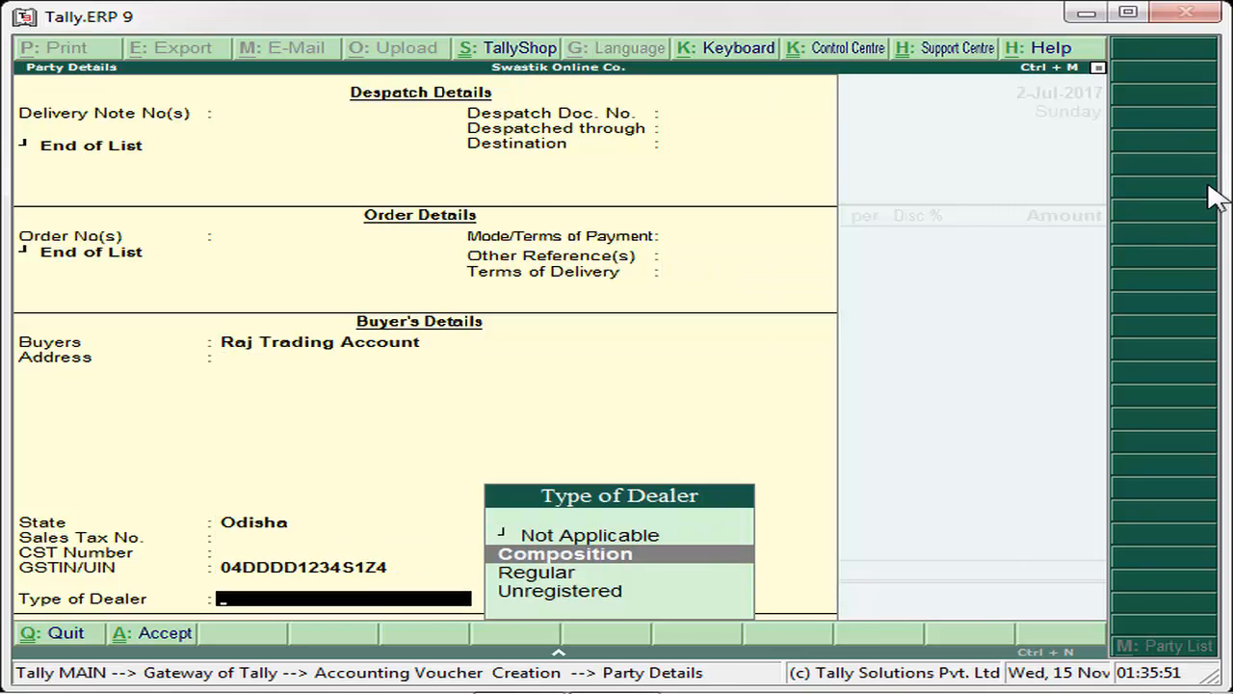
{"action": "key", "text": "Return"}
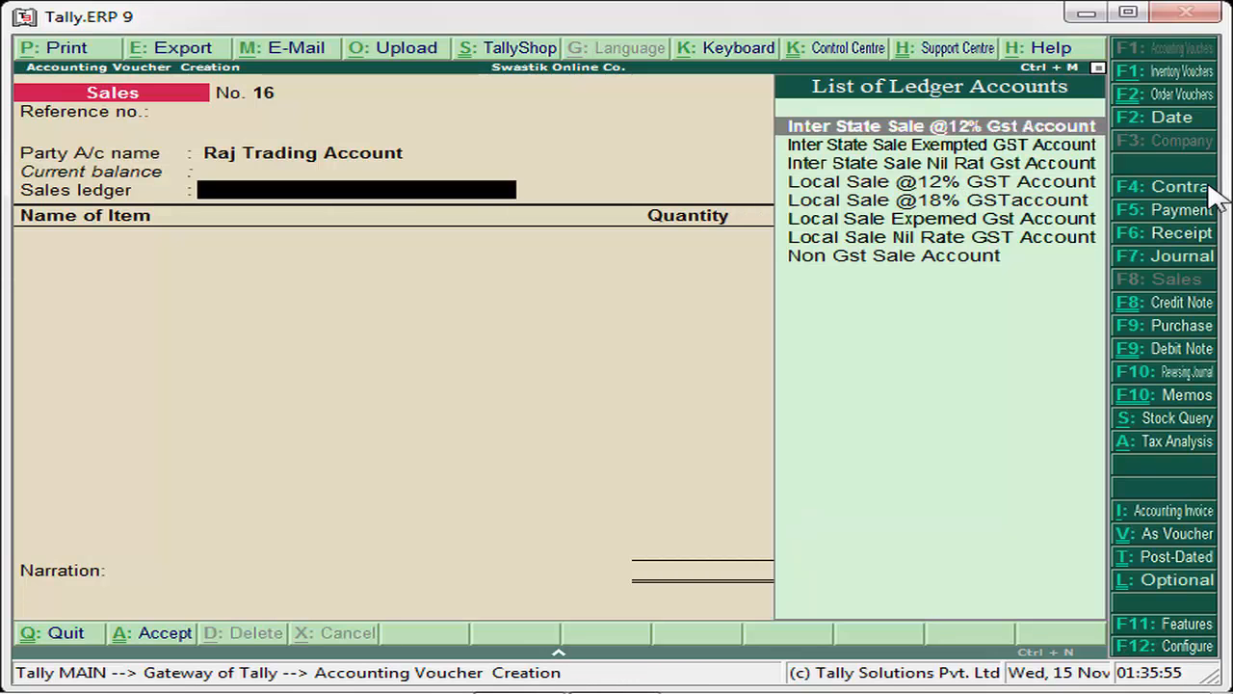
- Select "Inter State Sale Exempted GST Account" as the voucher's sales ledger
{"action": "key", "text": "Down"}
{"action": "key", "text": "Down"}
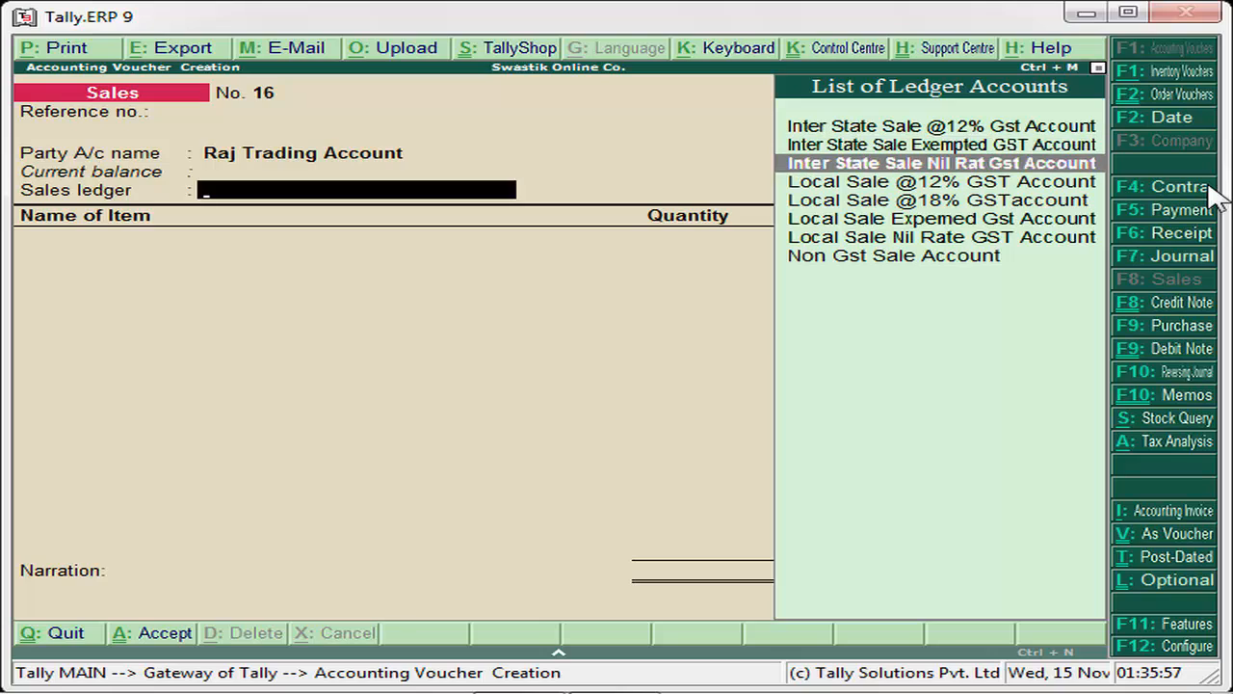
{"action": "key", "text": "Up"}
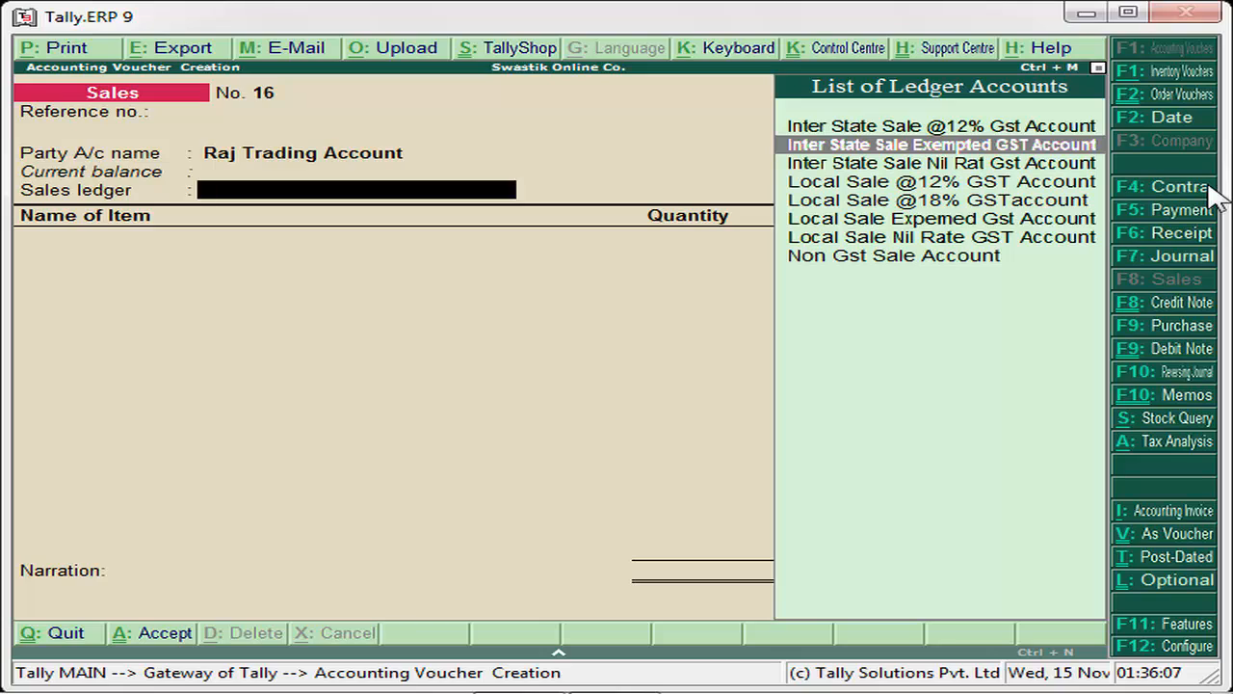
{"action": "key", "text": "Down"}
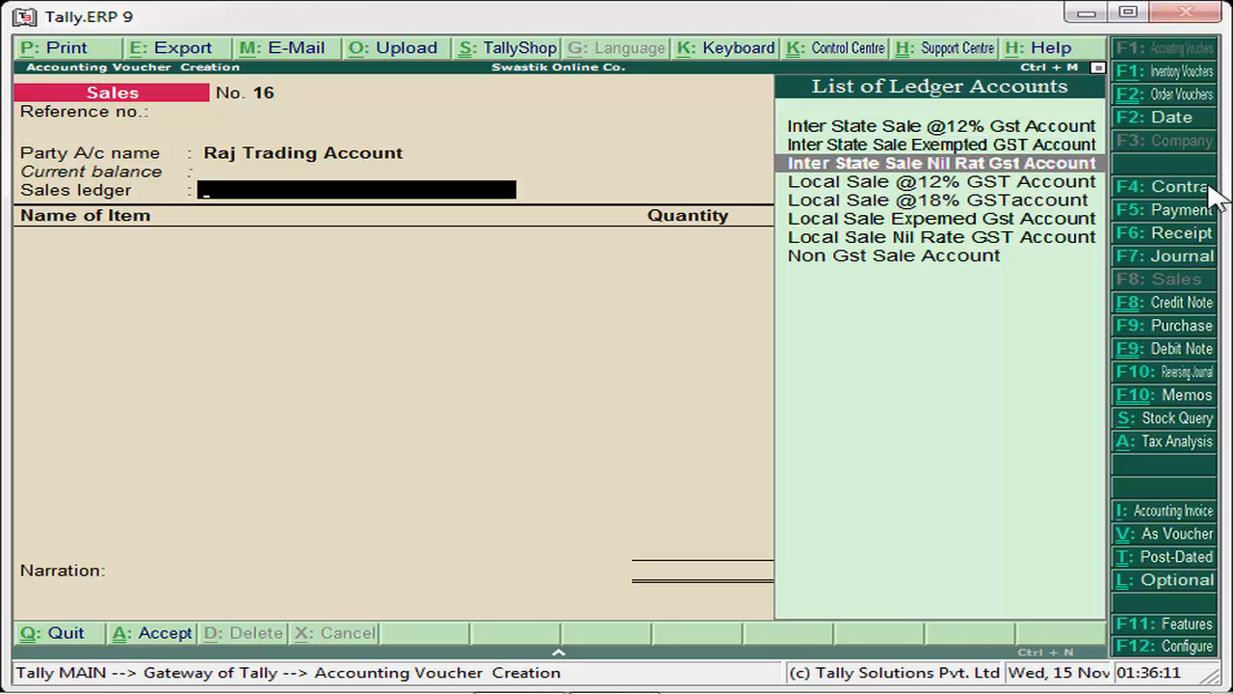
{"action": "key", "text": "Up"}
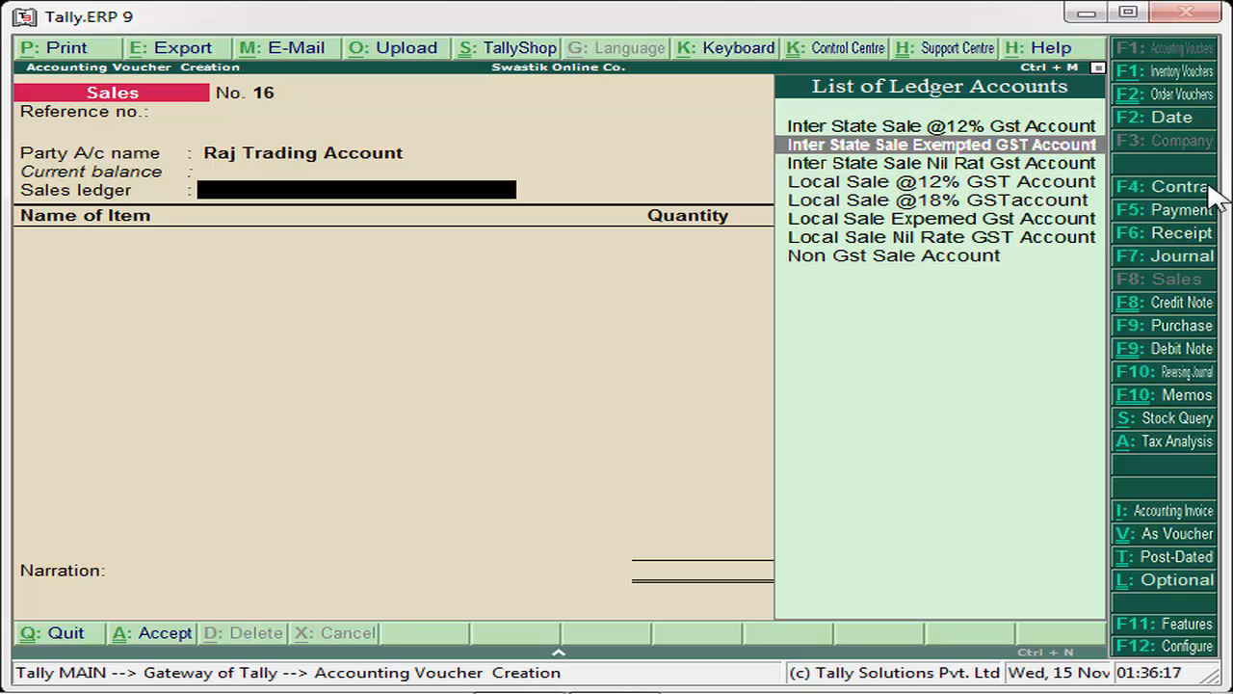
{"action": "key", "text": "Return"}
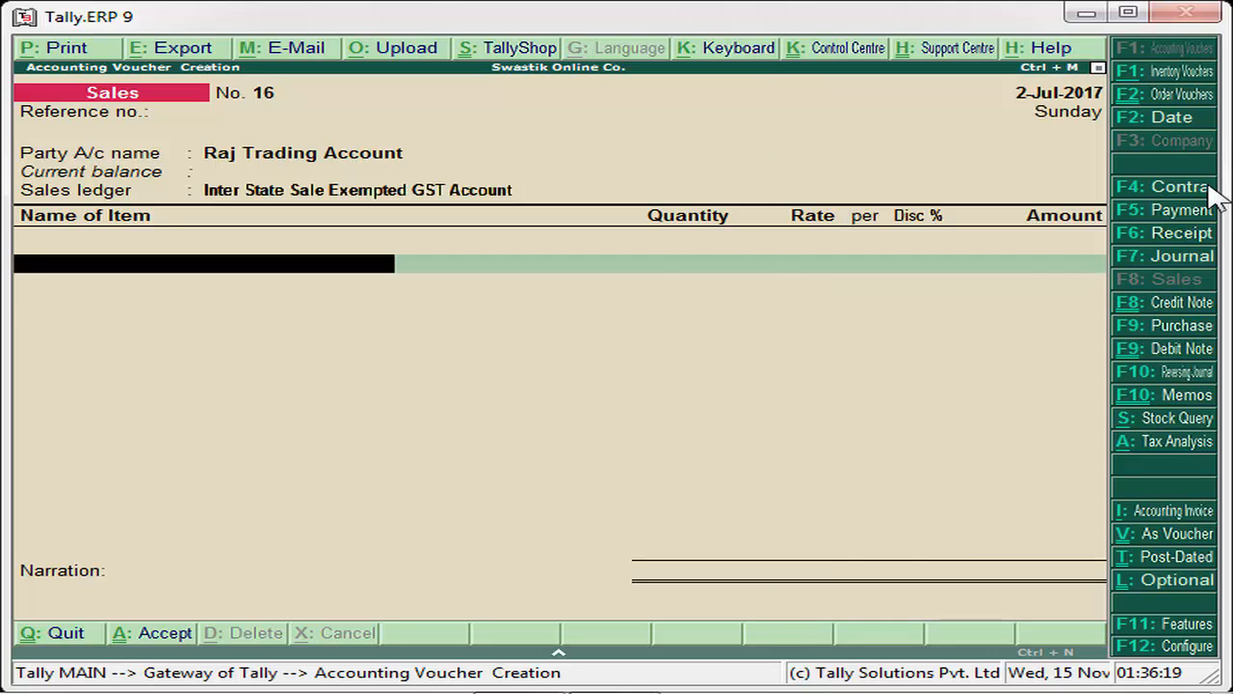
- Select "Exempted GST Item" as the stock item on the voucher's first line
{"action": "type", "text": "S"}
{"action": "key", "text": "Up"}
{"action": "key", "text": "Up"}
{"action": "key", "text": "Up"}
{"action": "key", "text": "Up"}
{"action": "key", "text": "Up"}
{"action": "key", "text": "Up"}
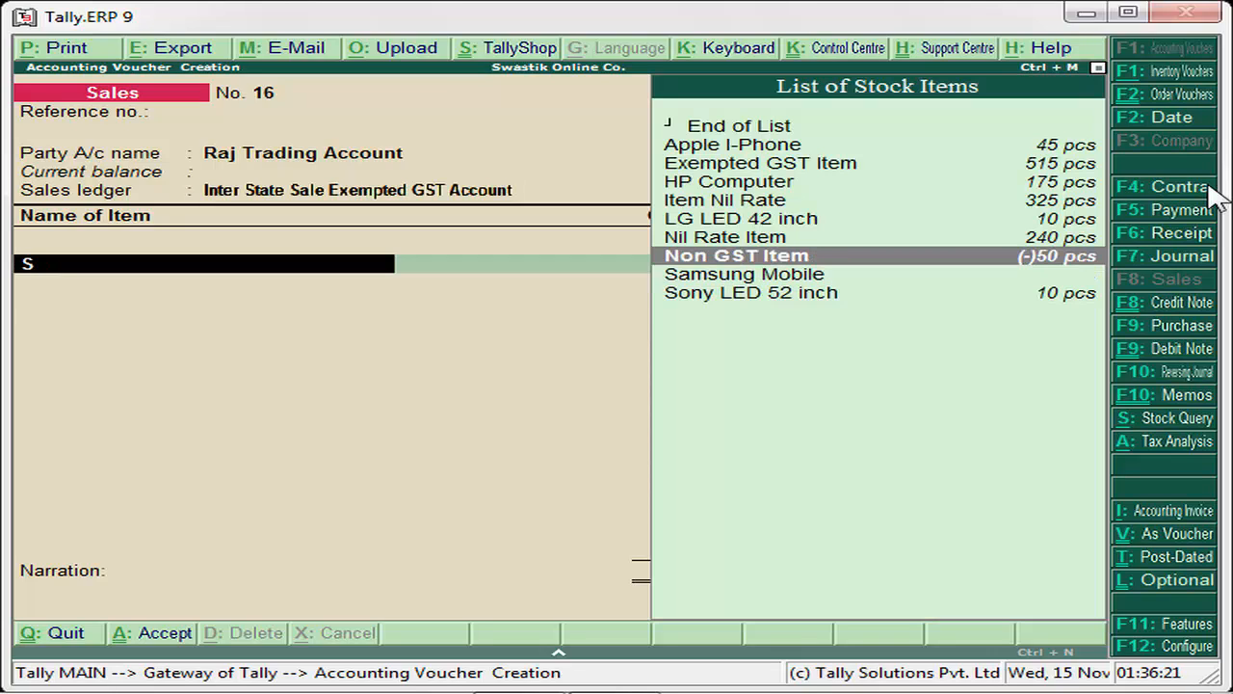
{"action": "key", "text": "Up"}
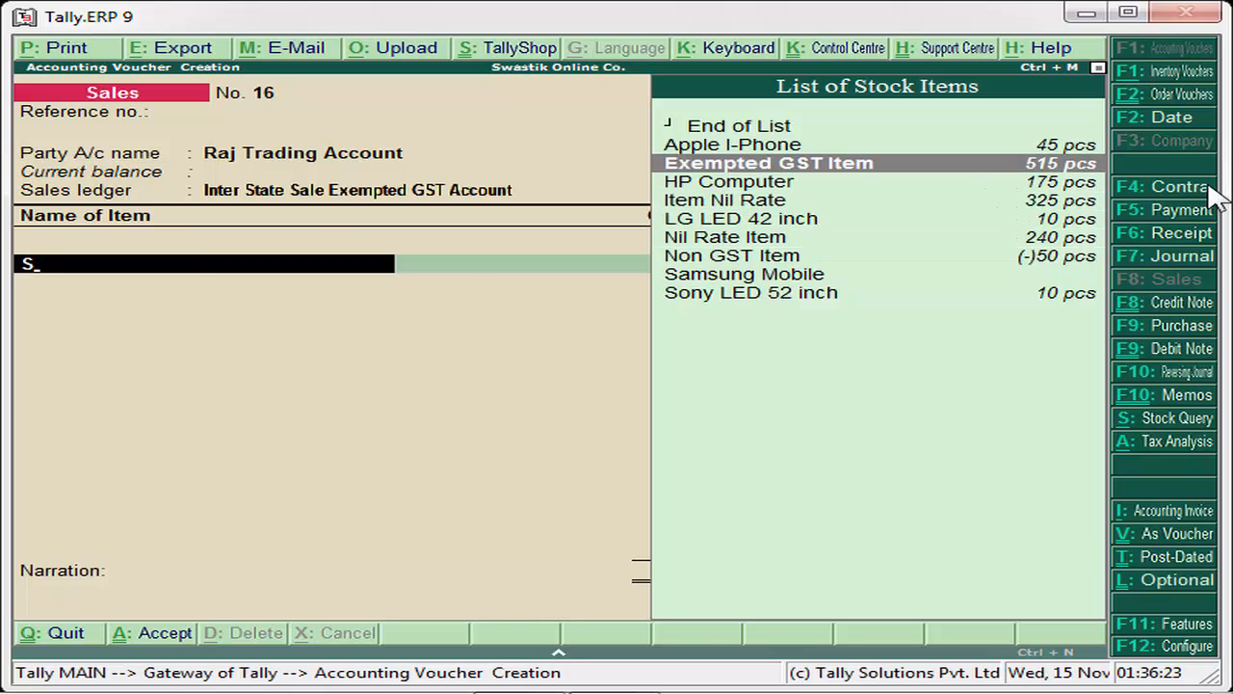
{"action": "key", "text": "Return"}
- Open the Exempted GST Item for alteration from the voucher and bring up its GST tax rate details
{"action": "key", "text": "Escape"}
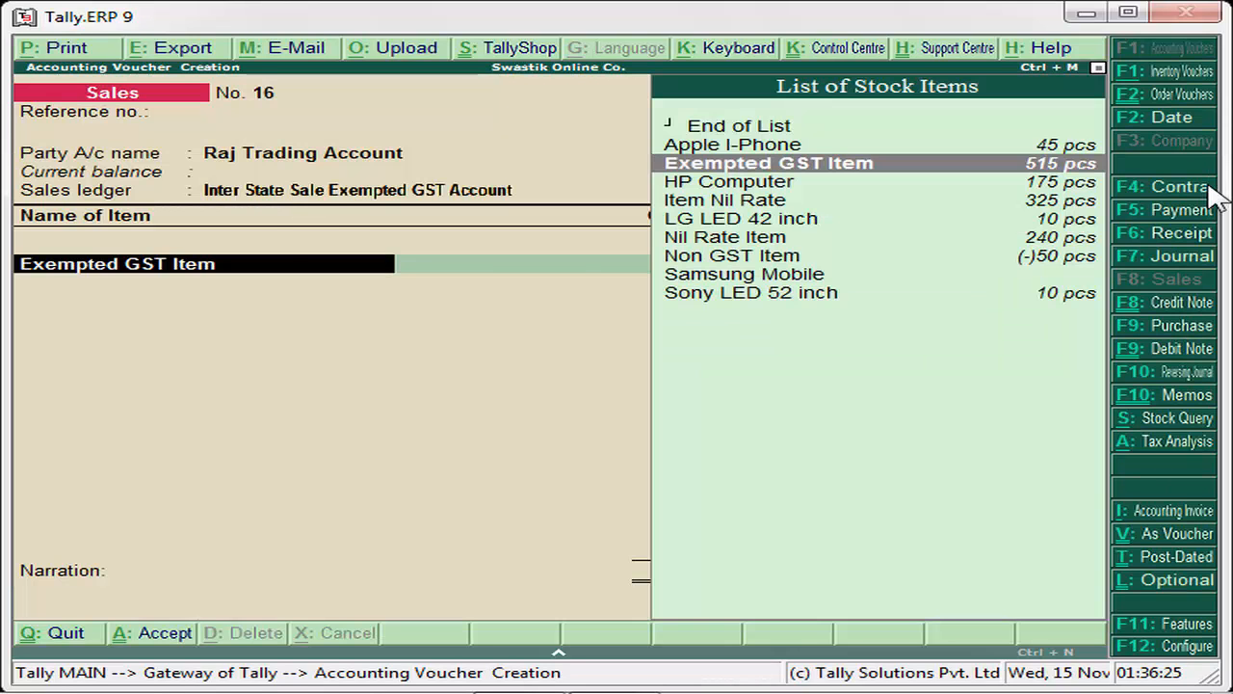
{"action": "key", "text": "ctrl+Return"}
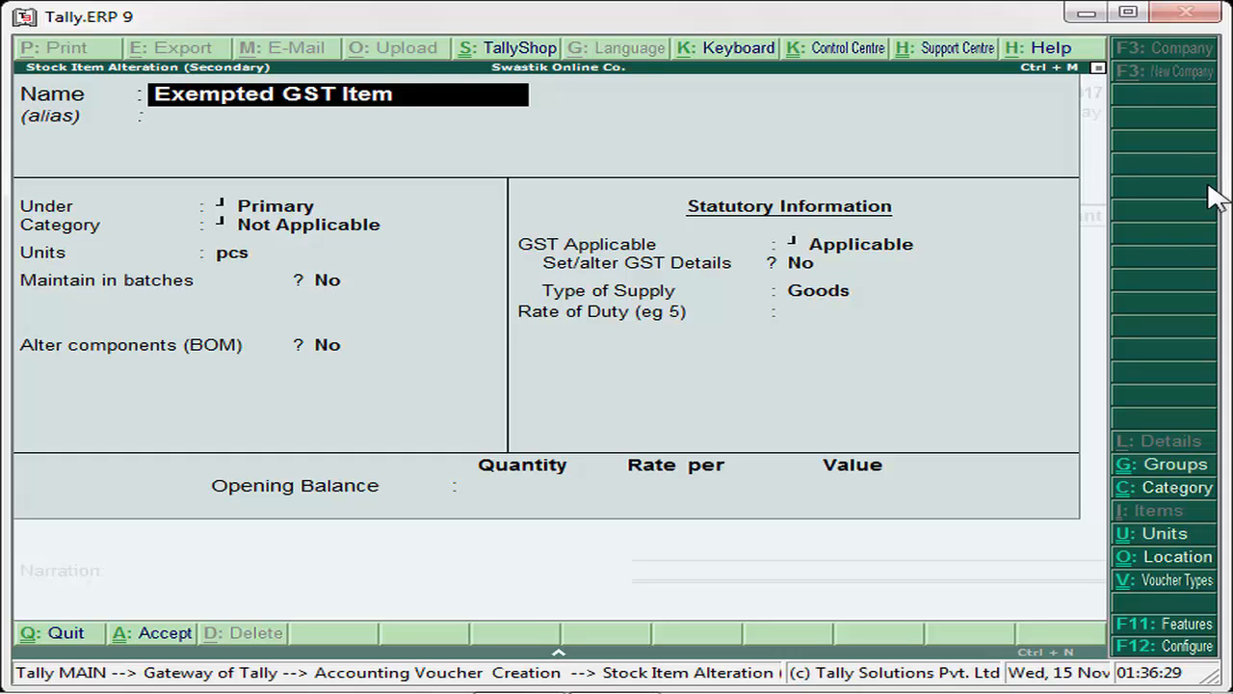
{"action": "key", "text": "Return"}
{"action": "key", "text": "Return"}
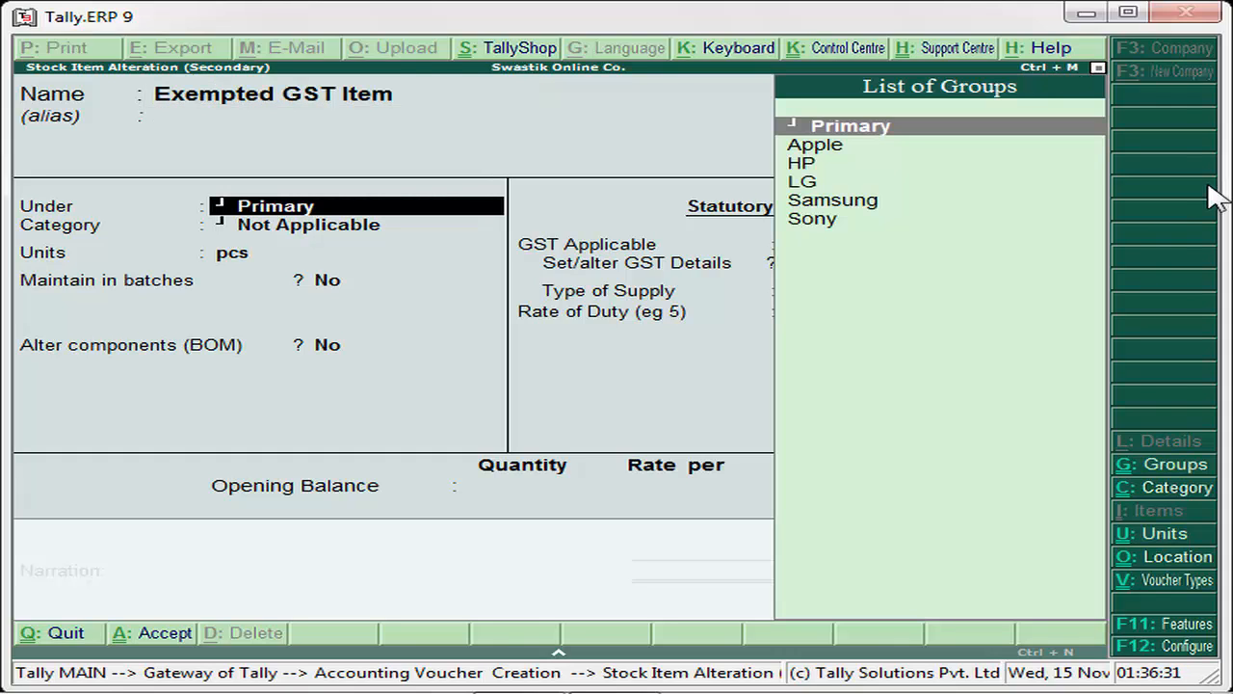
{"action": "key", "text": "Return"}
{"action": "key", "text": "Return"}
{"action": "key", "text": "Return"}
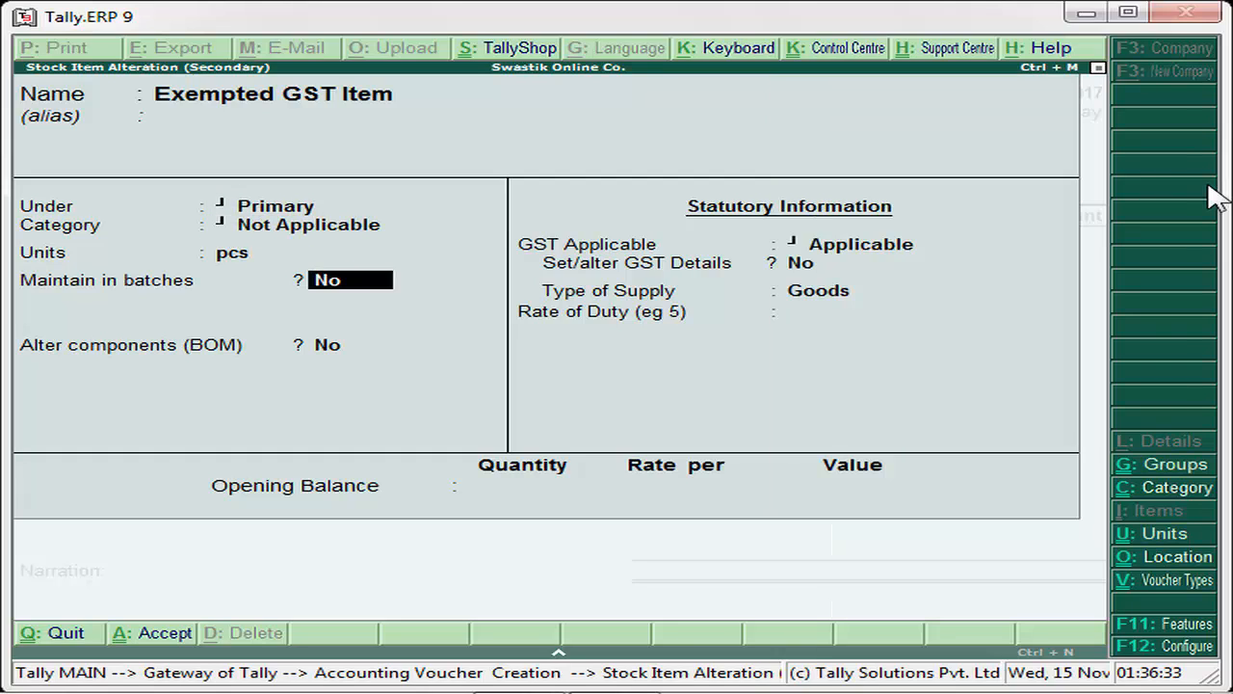
{"action": "key", "text": "Return"}
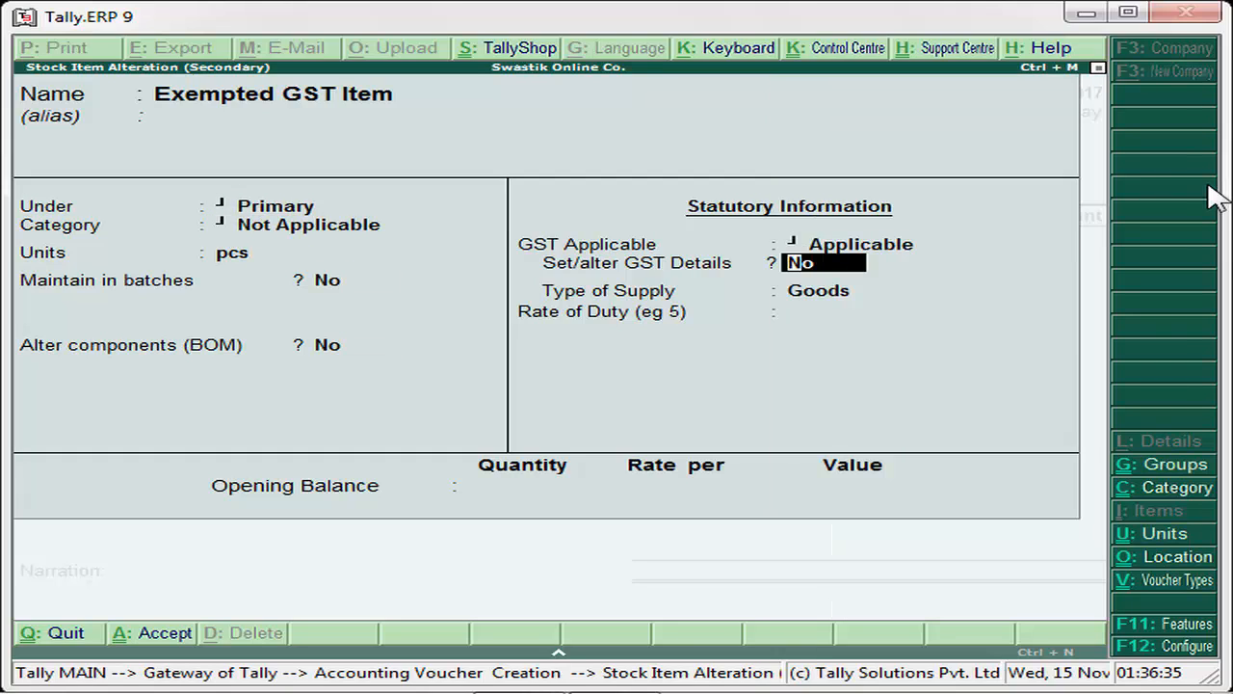
{"action": "key", "text": "Return"}
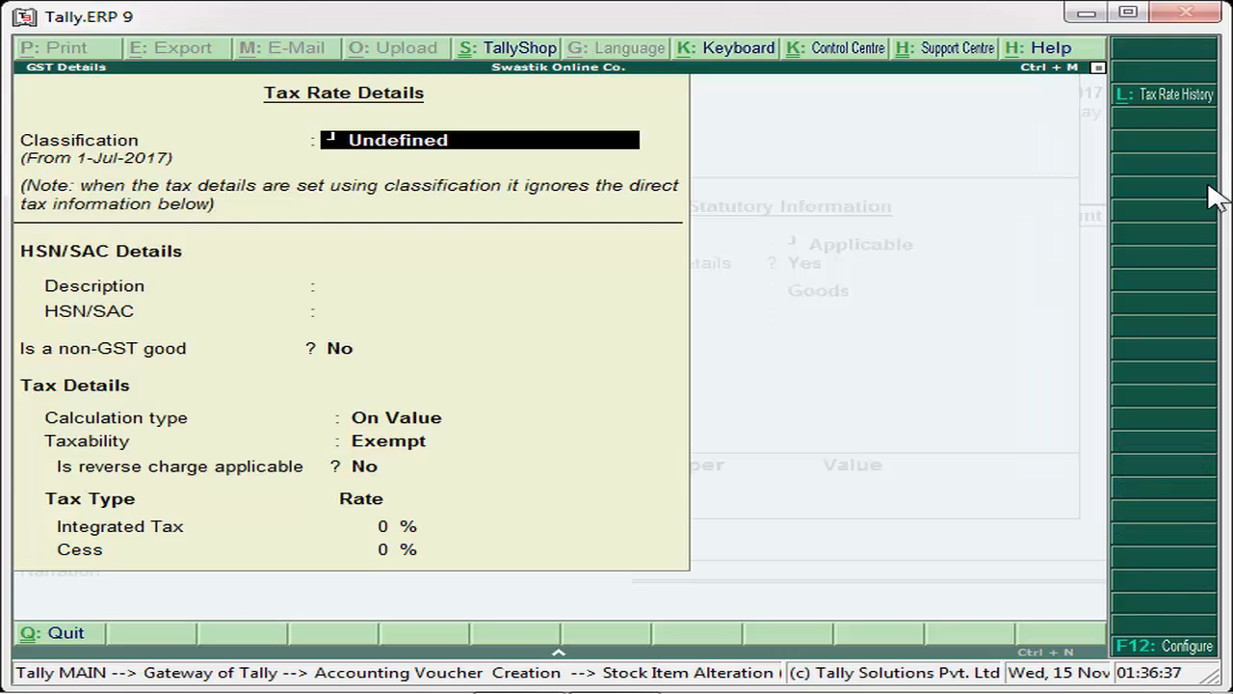
- Keep the item's taxability as Exempt and its type of supply as Goods, and save the stock item
{"action": "key", "text": "Return"}
{"action": "key", "text": "Return"}
{"action": "key", "text": "Return"}
{"action": "key", "text": "Return"}
{"action": "key", "text": "Return"}
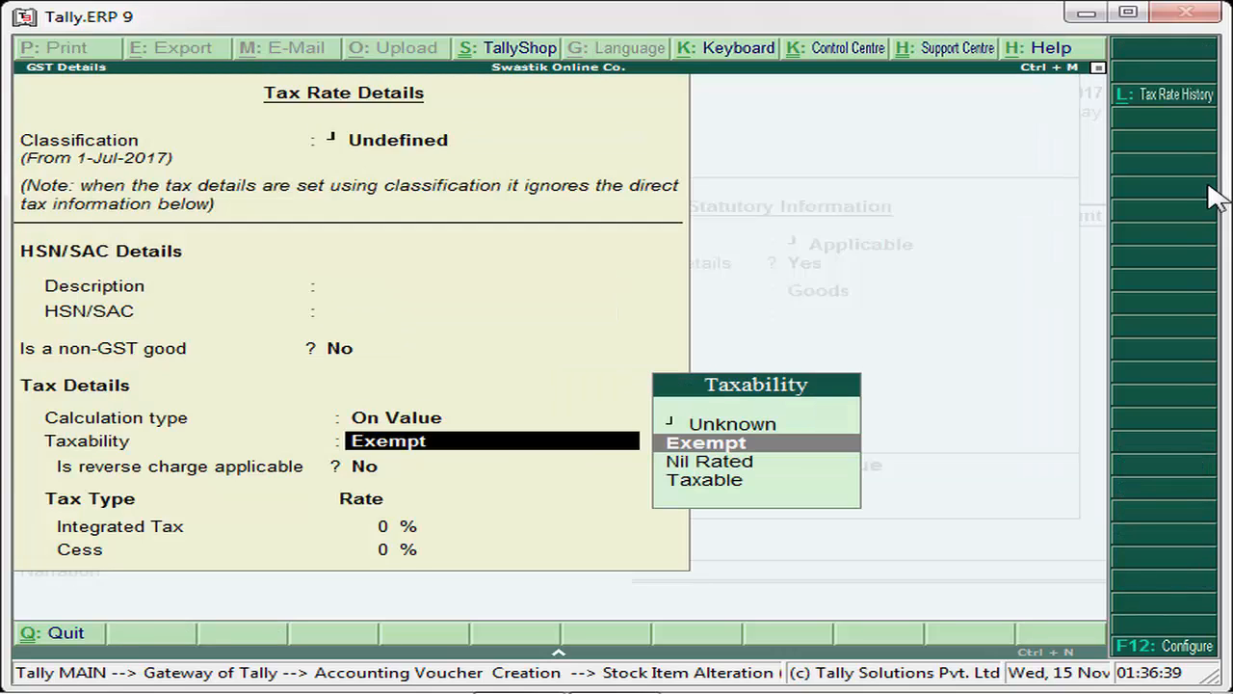
{"action": "key", "text": "ctrl+a"}
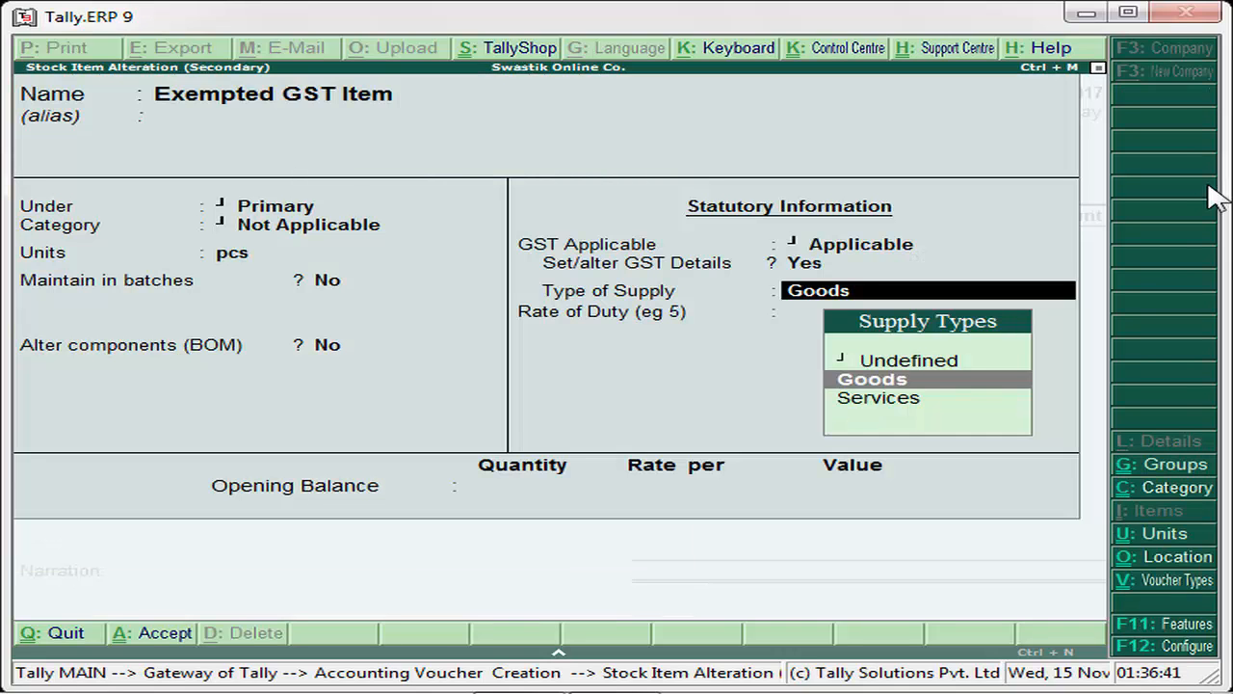
{"action": "key", "text": "Return"}
{"action": "key", "text": "Return"}
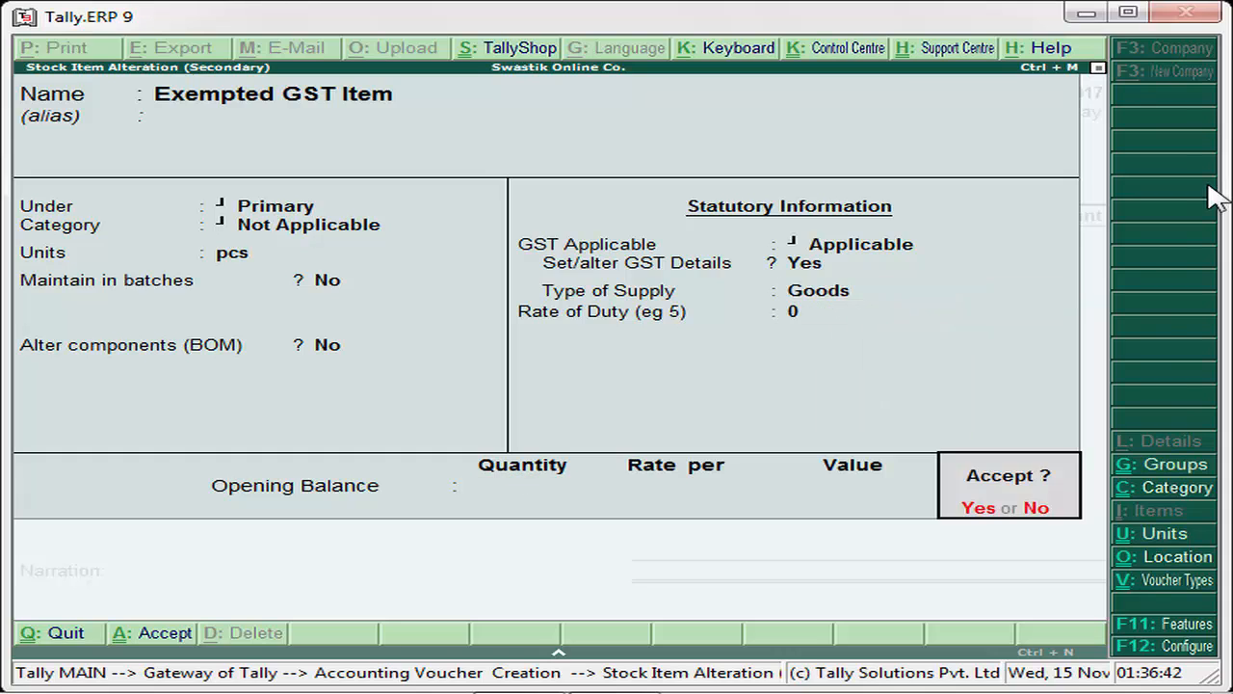
{"action": "key", "text": "y"}
- Set the item allocation's tracking number to Not Applicable and its location to Main Location
{"action": "key", "text": "Return"}
{"action": "key", "text": "Down"}
{"action": "key", "text": "Return"}
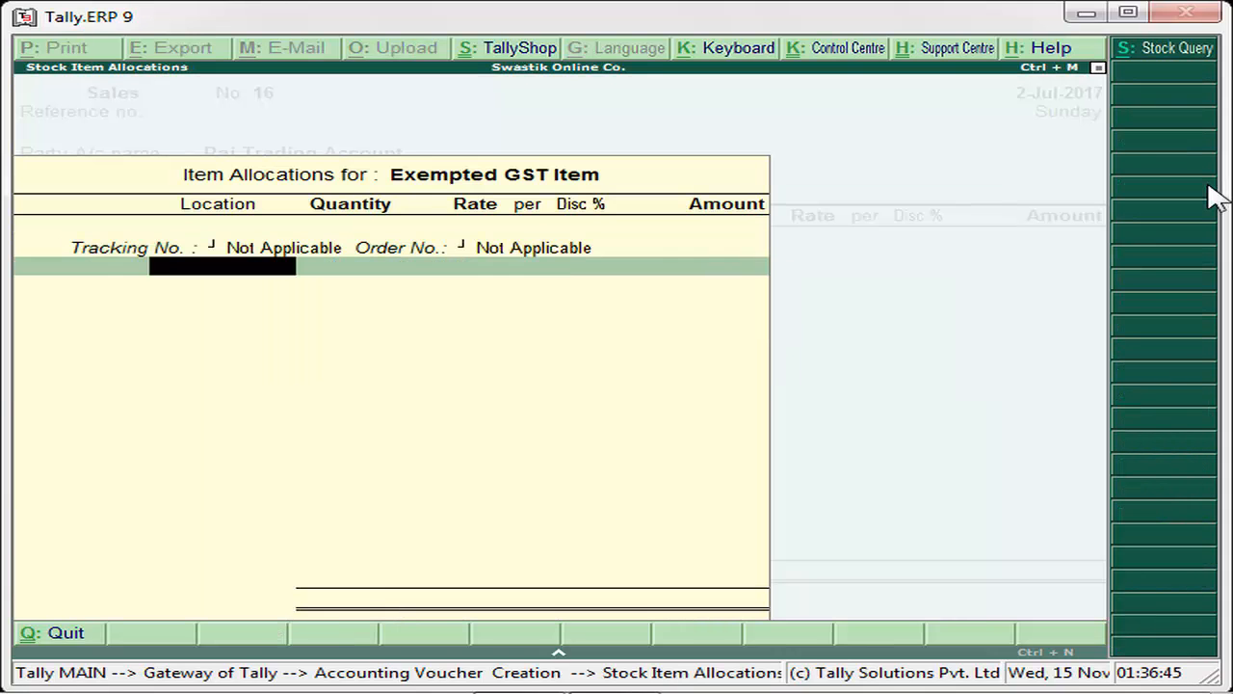
{"action": "type", "text": "S"}
{"action": "key", "text": "Return"}
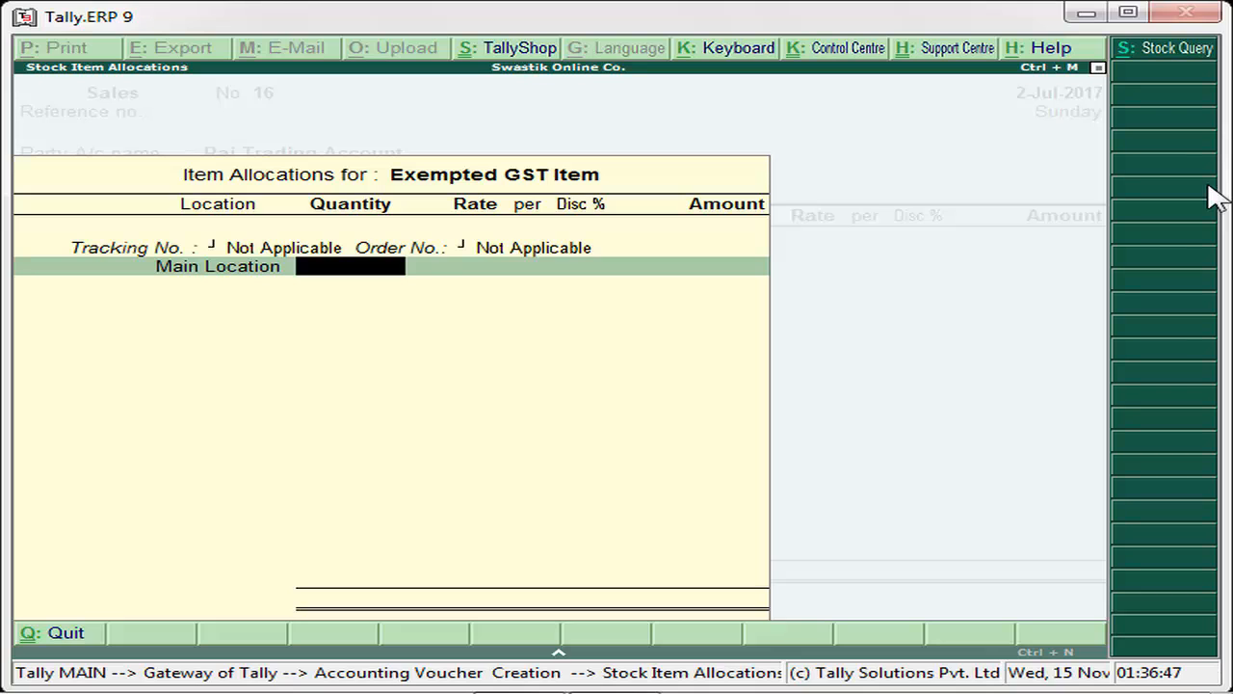
- Allocate 20 pcs of the exempted item at the rate of 600.00 and finish the item allocations
{"action": "type", "text": "20"}
{"action": "key", "text": "Return"}
{"action": "key", "text": "Return"}
{"action": "key", "text": "Return"}
{"action": "key", "text": "Return"}
{"action": "key", "text": "Return"}
{"action": "key", "text": "Return"}
{"action": "key", "text": "Return"}
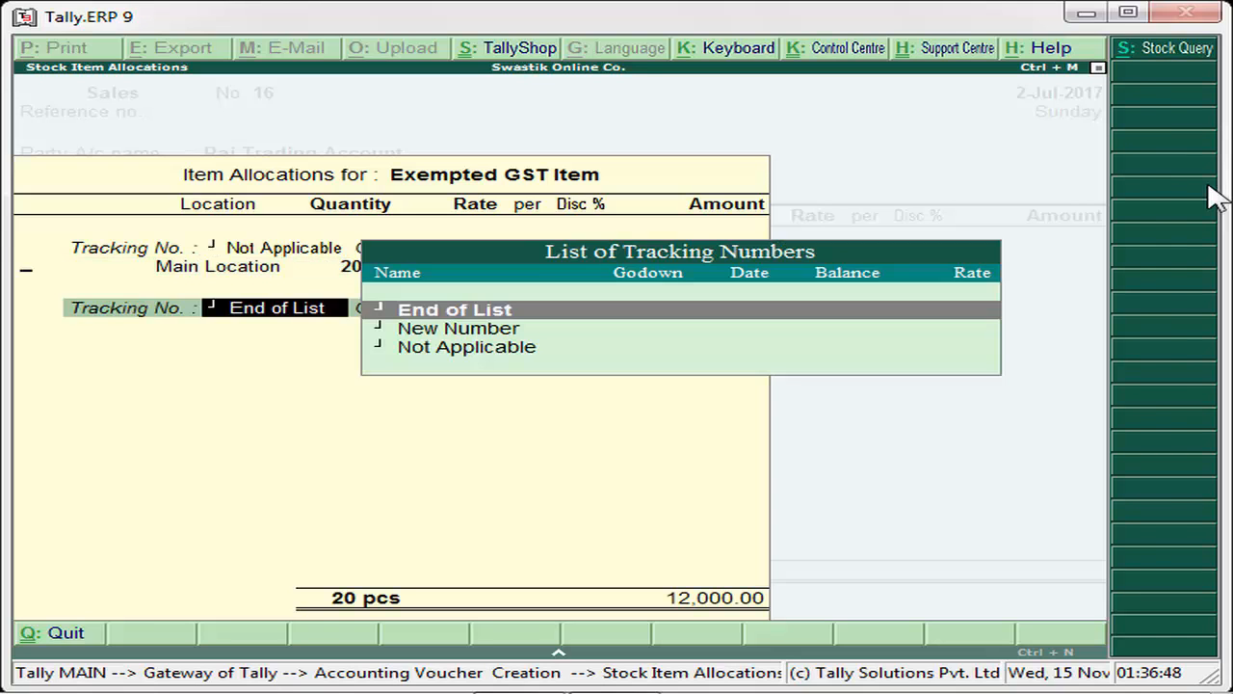
{"action": "key", "text": "Return"}
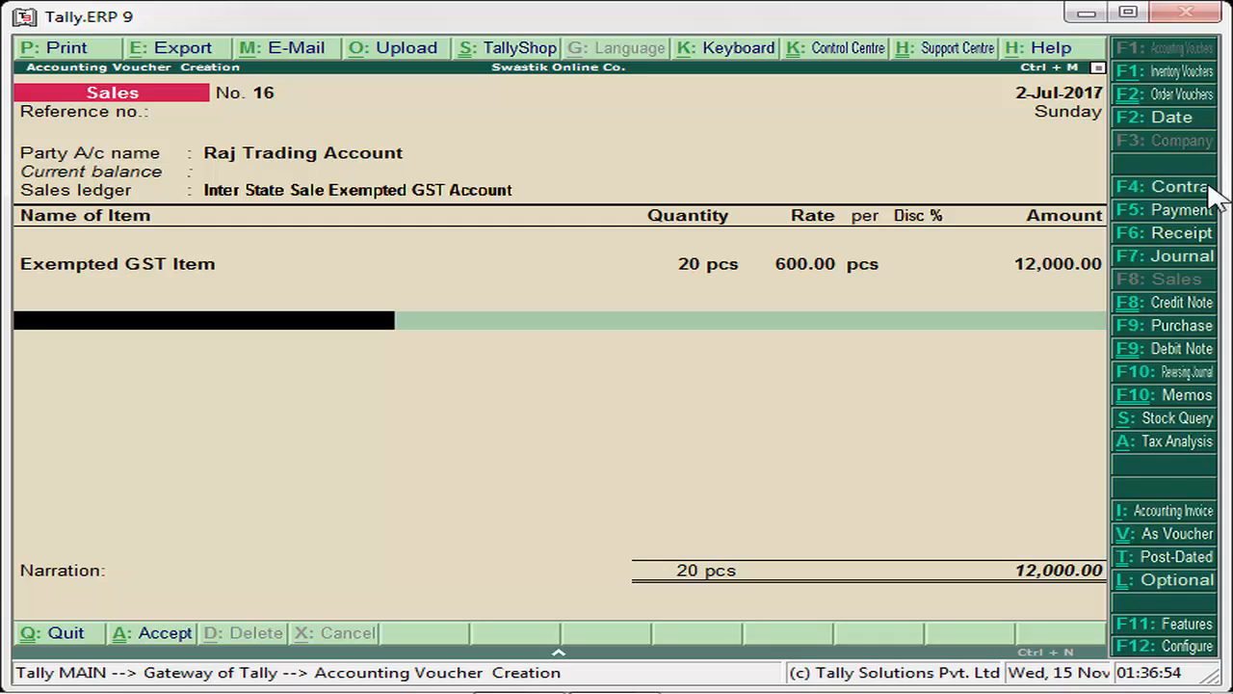
- End the item list, leave the narration empty, and save the interstate exempted sales voucher
{"action": "key", "text": "Return"}
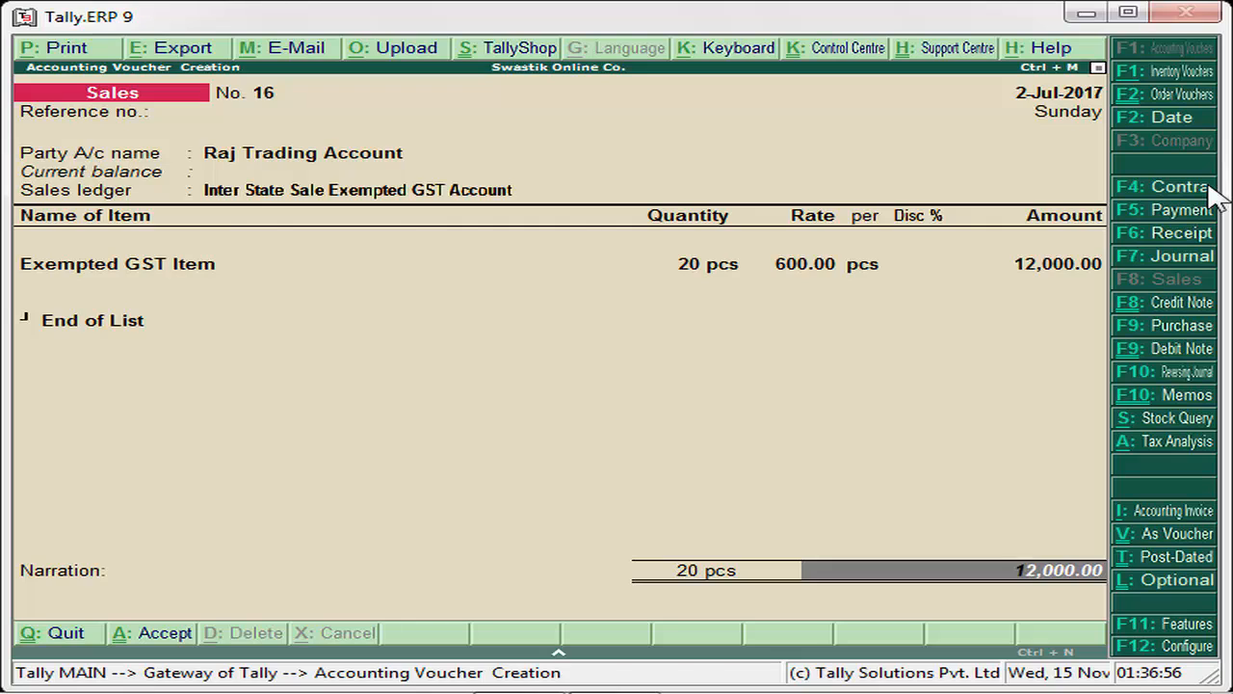
{"action": "key", "text": "Return"}
{"action": "key", "text": "Return"}
{"action": "key", "text": "Return"}
{"action": "key", "text": "Return"}
{"action": "key", "text": "Return"}
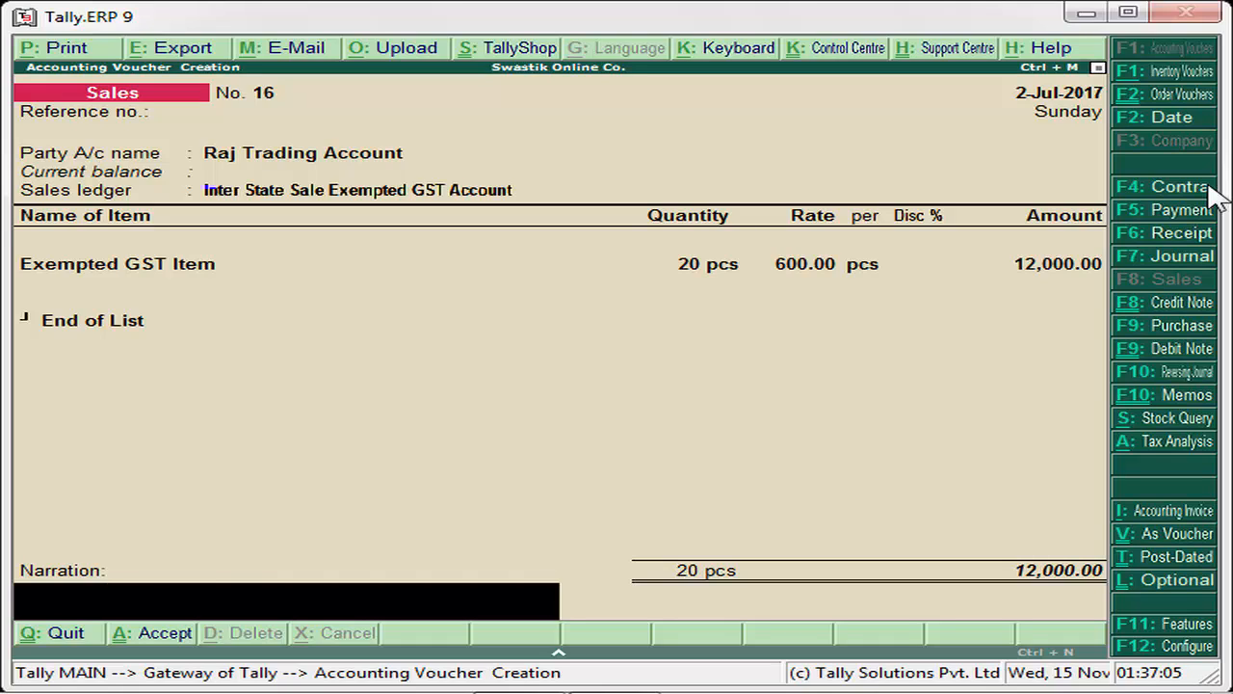
{"action": "key", "text": "Return"}
{"action": "key", "text": "Return"}
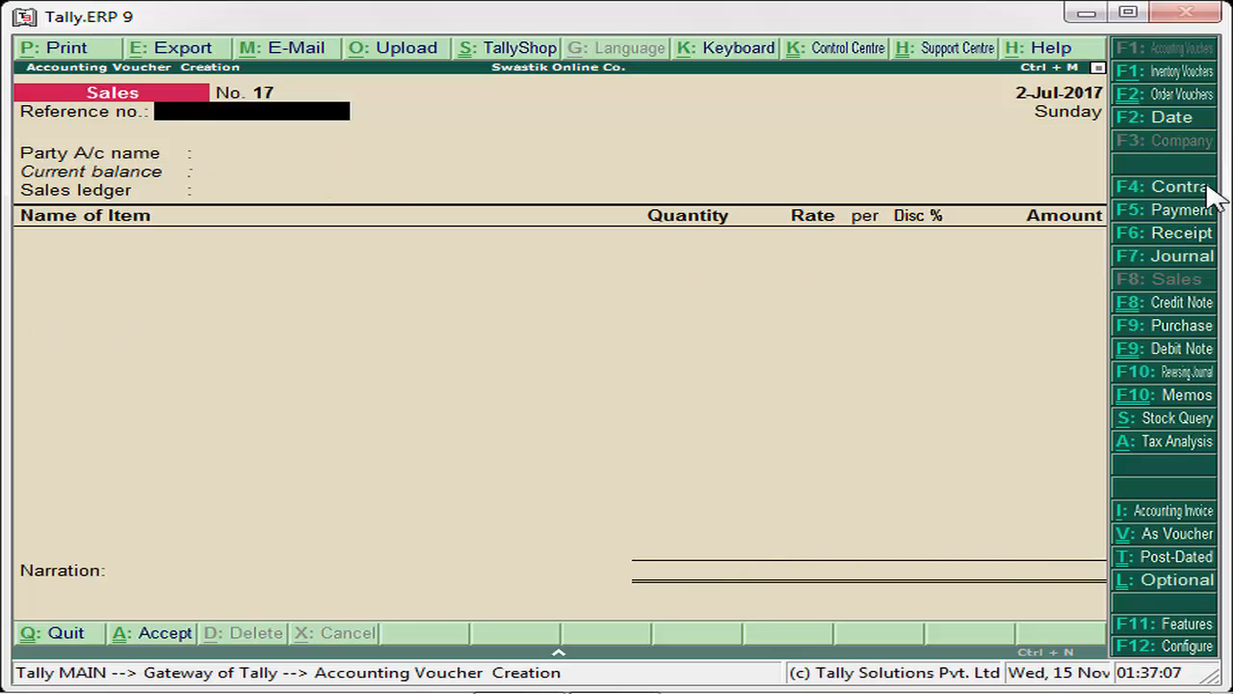
- Leave the new sales voucher's reference number empty and create a party ledger named with the customer's name followed by "Account"
{"action": "key", "text": "Return"}
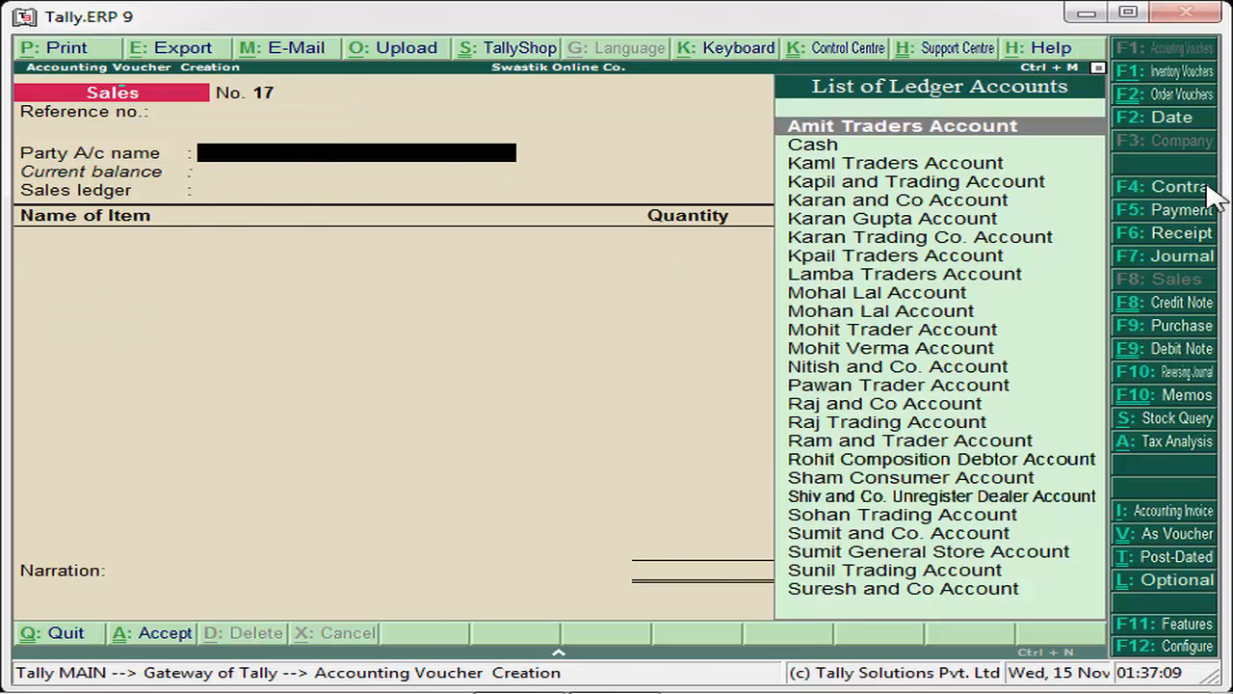
{"action": "key", "text": "alt+c"}
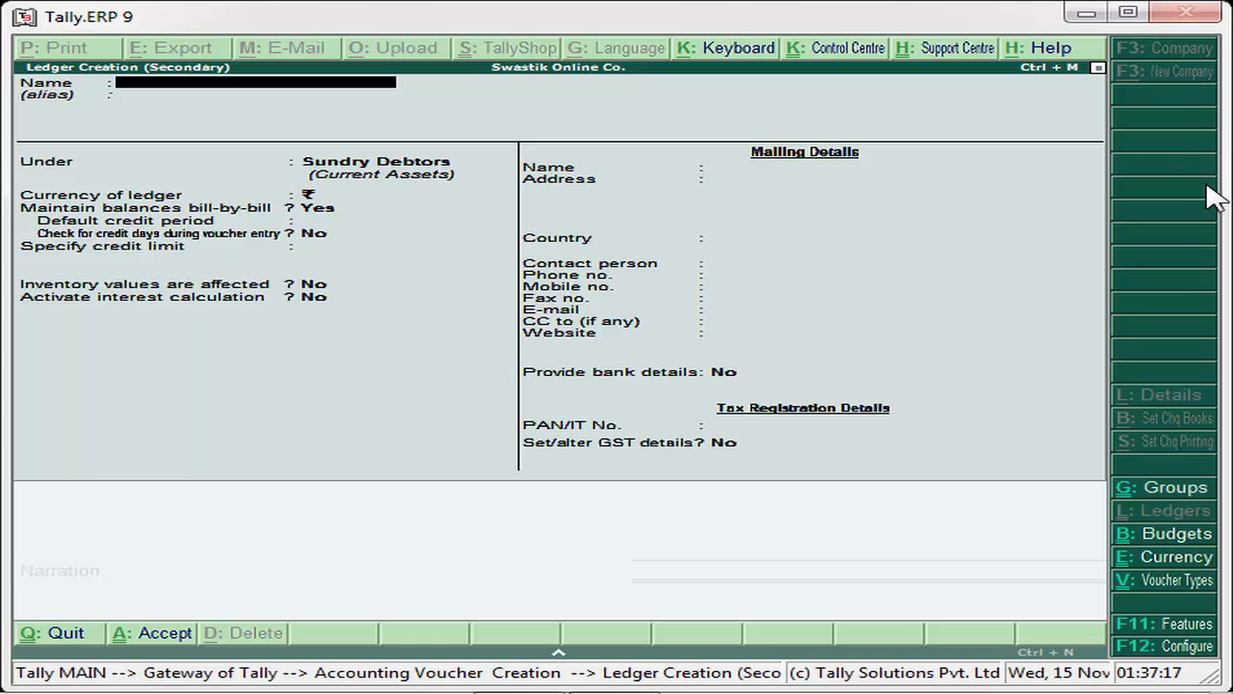
{"action": "type", "text": "Money"}
{"action": "type", "text": " Goyal a"}
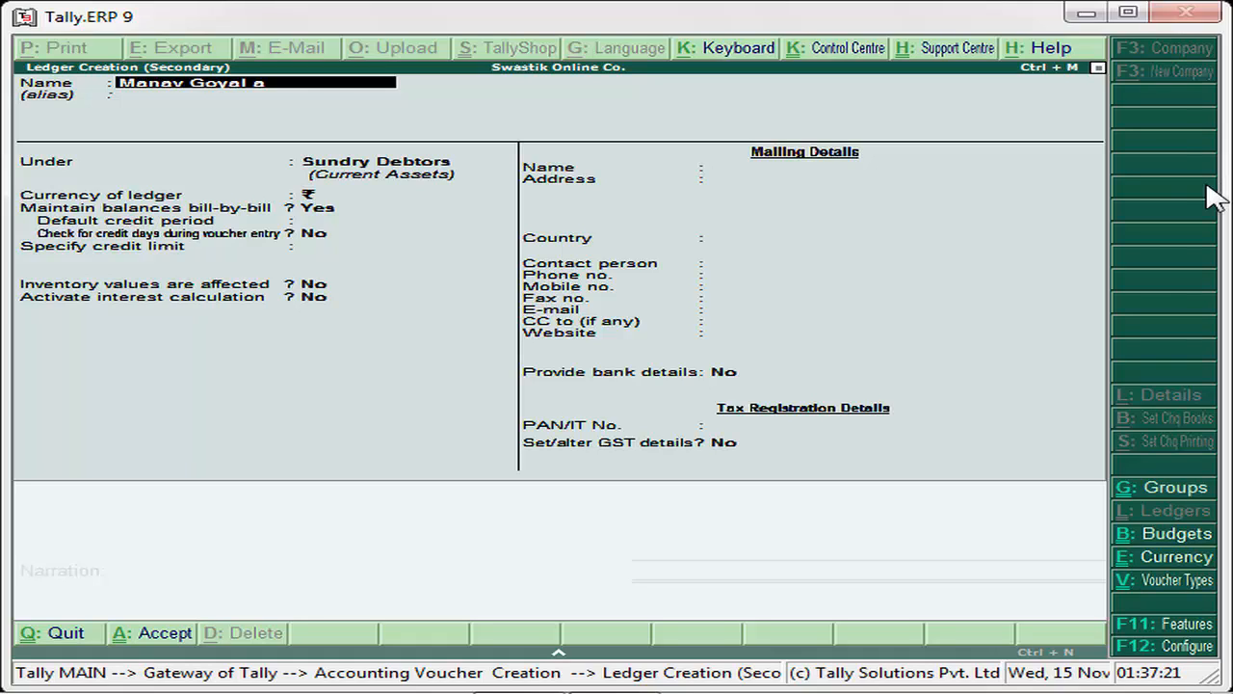
{"action": "type", "text": "ccount"}
{"action": "key", "text": "Return"}
{"action": "key", "text": "Return"}
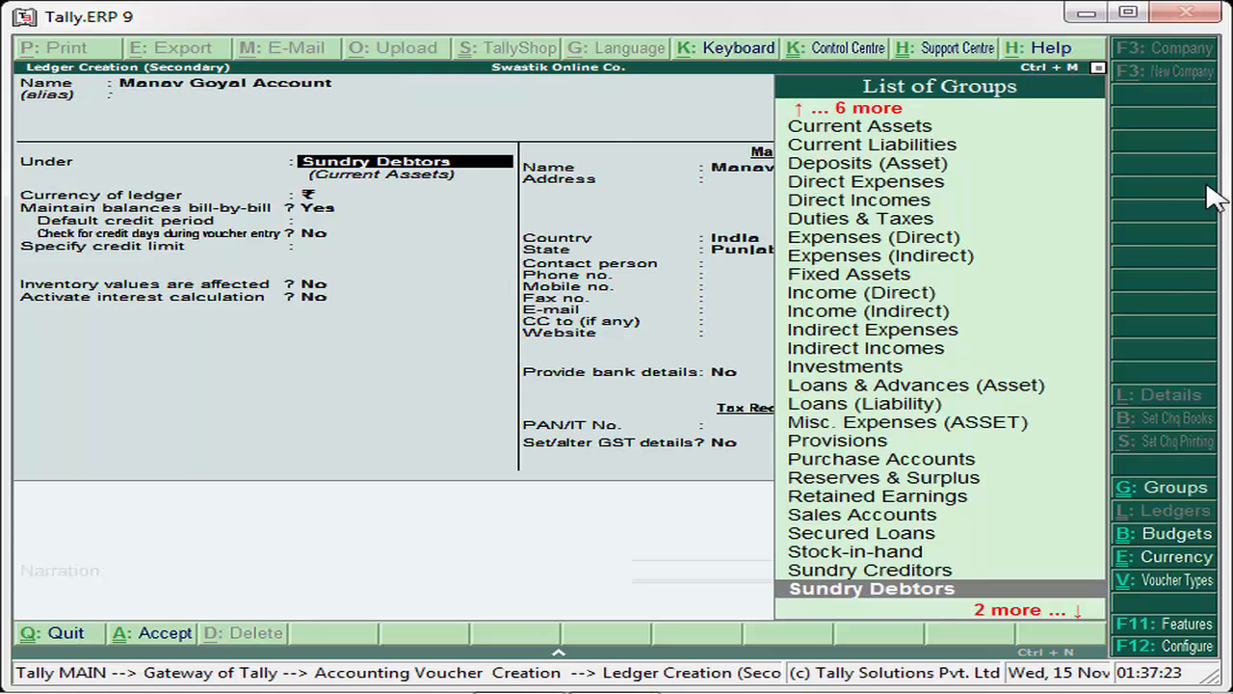
- Keep the party ledger under Sundry Debtors with bill-by-bill balances, and leave its credit limit and address empty
{"action": "key", "text": "Return"}
{"action": "key", "text": "Return"}
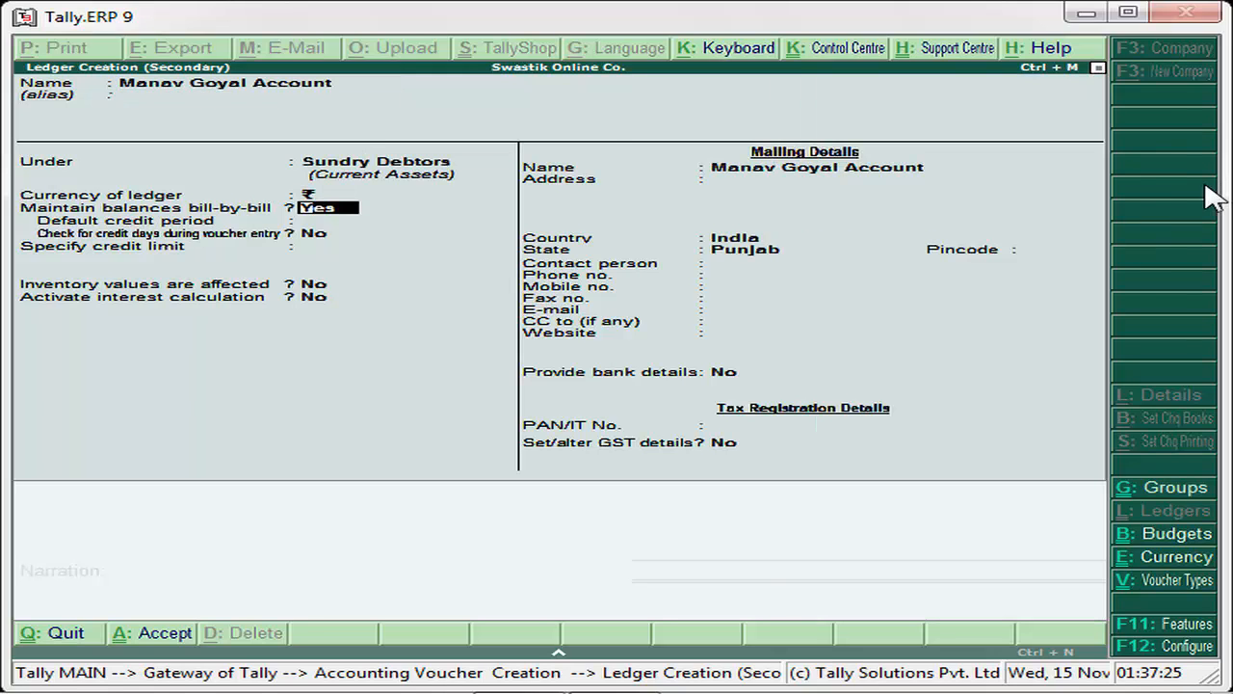
{"action": "key", "text": "Return"}
{"action": "key", "text": "Return"}
{"action": "key", "text": "Return"}
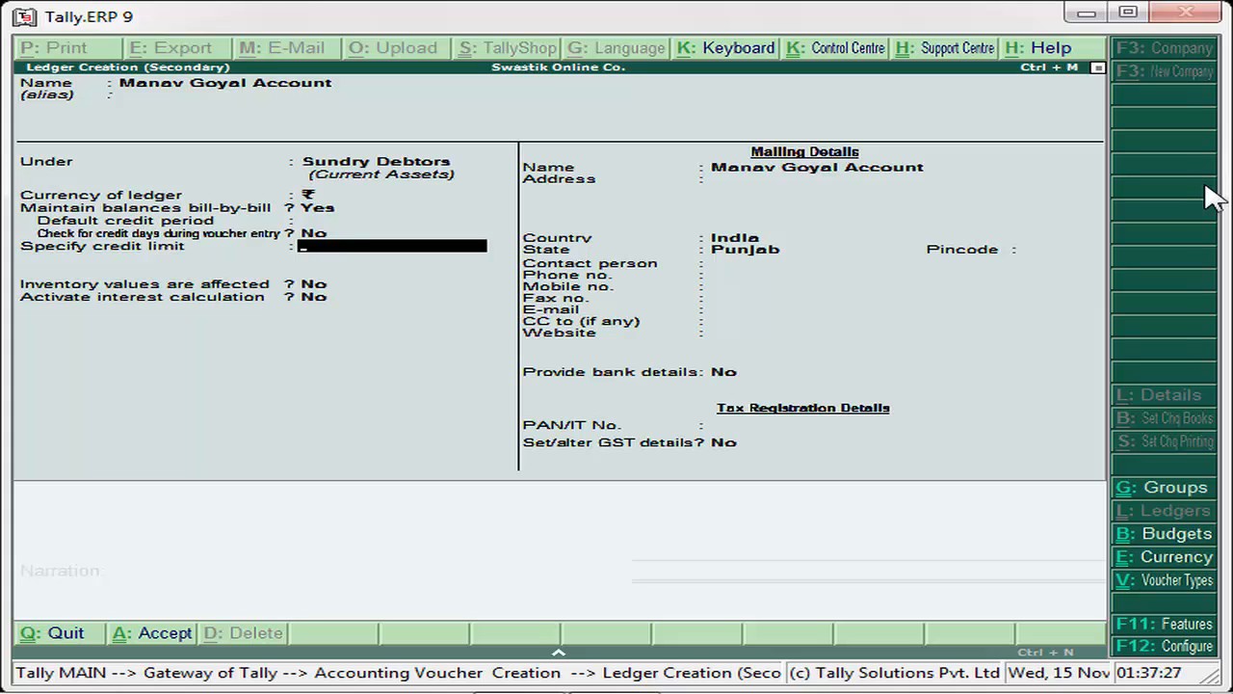
{"action": "key", "text": "Return"}
{"action": "key", "text": "Return"}
{"action": "key", "text": "Return"}
{"action": "key", "text": "Return"}
{"action": "key", "text": "Return"}
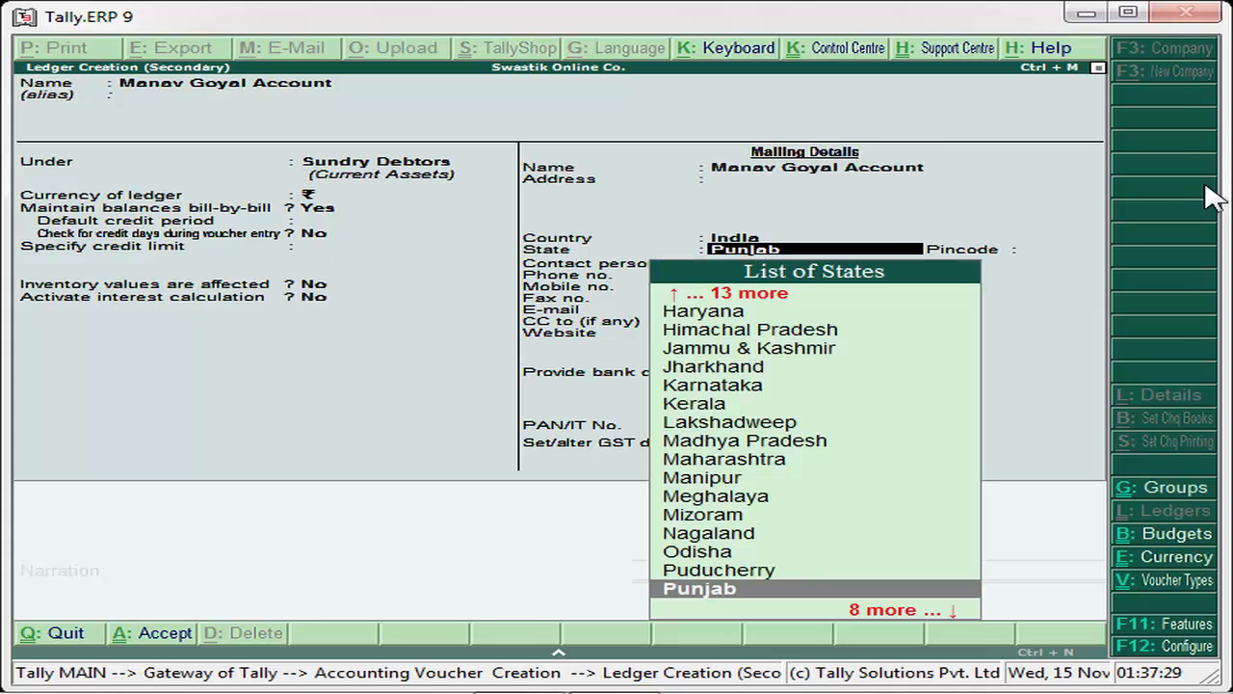
- Set the party ledger's state to Haryana
{"action": "key", "text": "Up"}
{"action": "key", "text": "Up"}
{"action": "key", "text": "Up"}
{"action": "key", "text": "Up"}
{"action": "key", "text": "Up"}
{"action": "key", "text": "Up"}
{"action": "key", "text": "Up"}
{"action": "key", "text": "Up"}
{"action": "key", "text": "Up"}
{"action": "key", "text": "Up"}
{"action": "key", "text": "Up"}
{"action": "key", "text": "Up"}
{"action": "key", "text": "Up"}
{"action": "key", "text": "Up"}
{"action": "key", "text": "Up"}
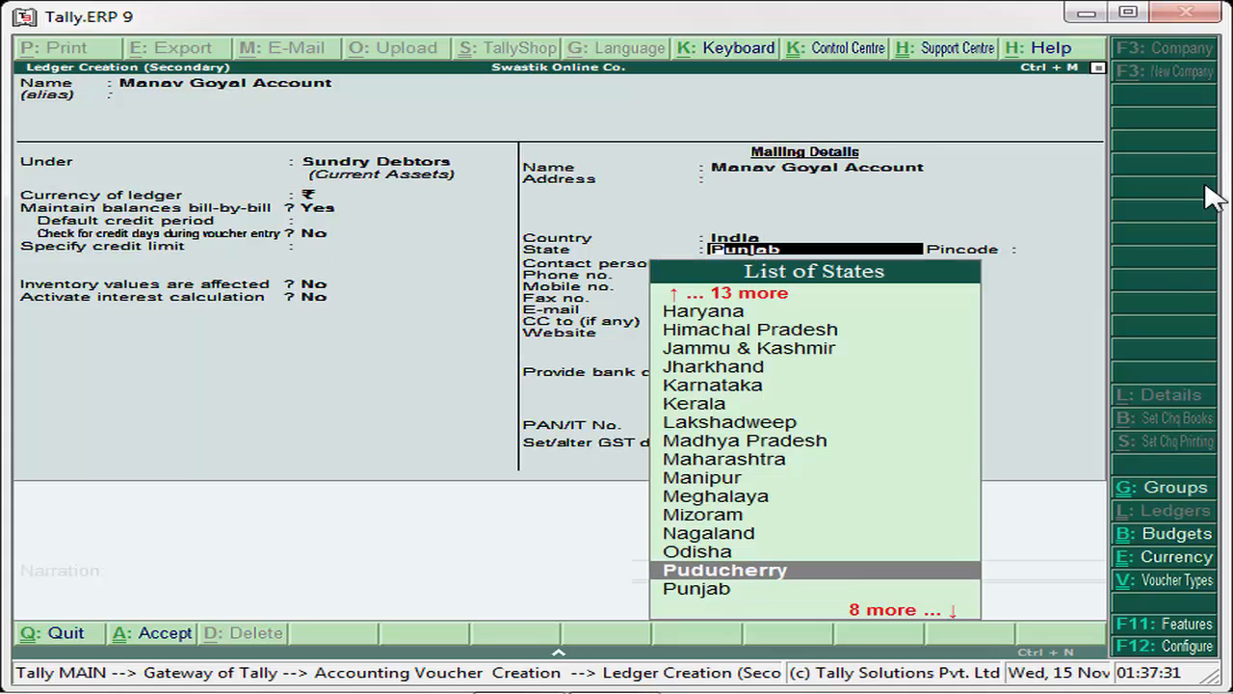
{"action": "key", "text": "Return"}
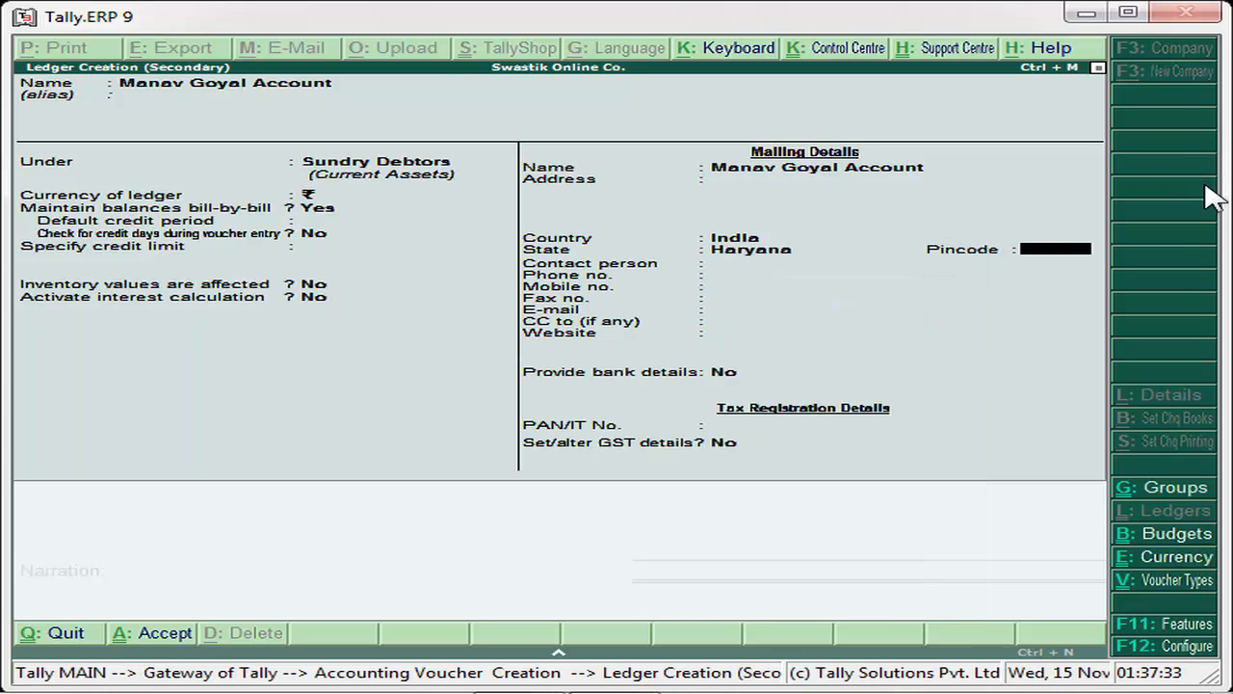
- Leave the party ledger's pincode, contact details and PAN empty, and keep bank details set to No
{"action": "key", "text": "Return"}
{"action": "key", "text": "Return"}
{"action": "key", "text": "Return"}
{"action": "key", "text": "Return"}
{"action": "key", "text": "Return"}
{"action": "key", "text": "Return"}
{"action": "key", "text": "Return"}
{"action": "key", "text": "Return"}
{"action": "key", "text": "Return"}
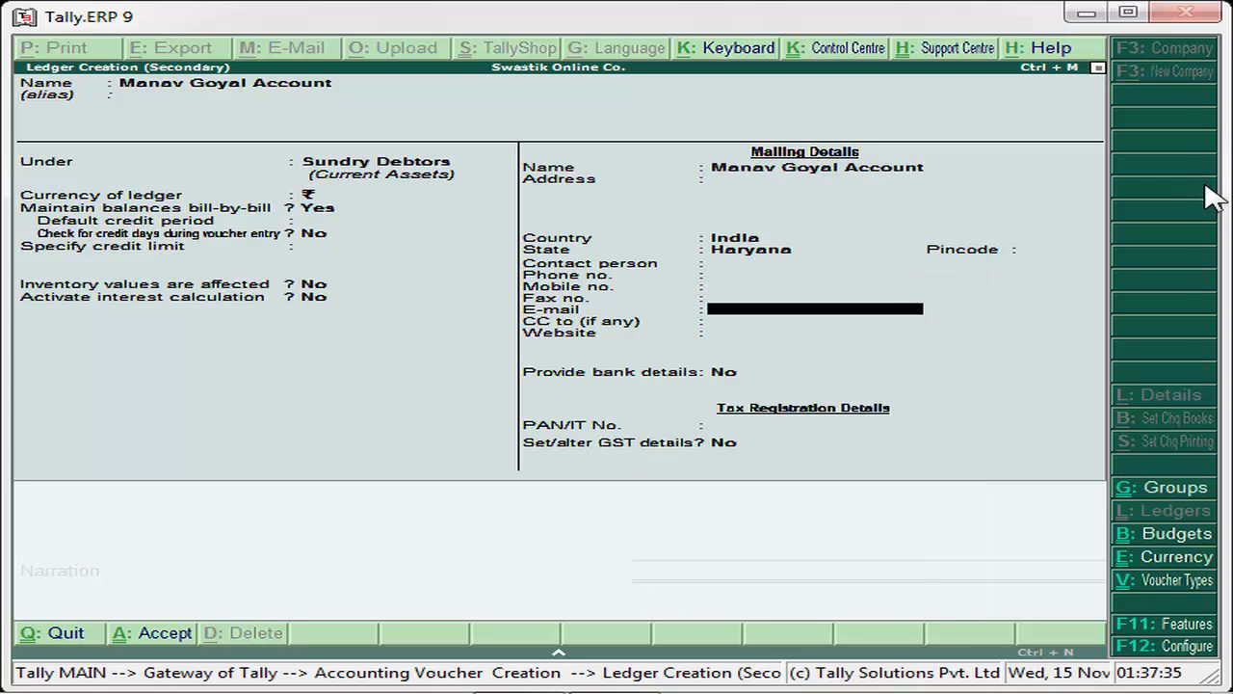
{"action": "key", "text": "Return"}
- Enable the party's GST details with registration type Consumer and no GSTIN, and save the ledger
{"action": "type", "text": "y"}
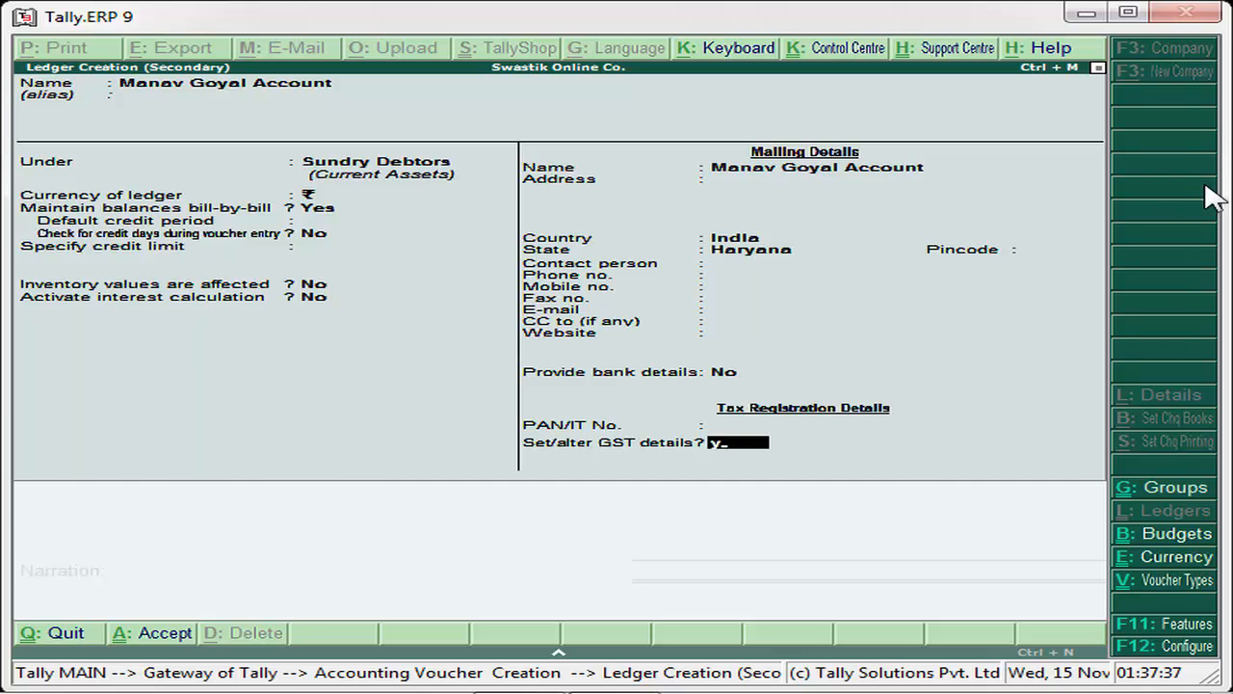
{"action": "key", "text": "Return"}
{"action": "key", "text": "Up"}
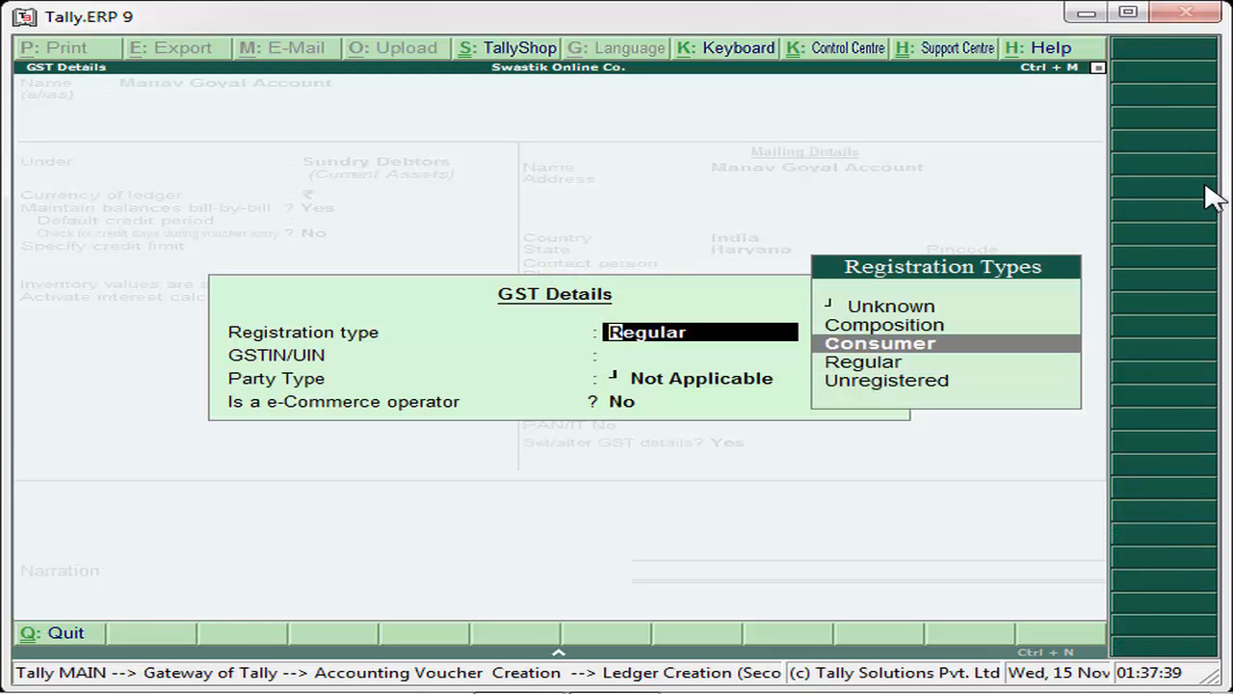
{"action": "key", "text": "Return"}
{"action": "key", "text": "Return"}
{"action": "key", "text": "Return"}
{"action": "key", "text": "Return"}
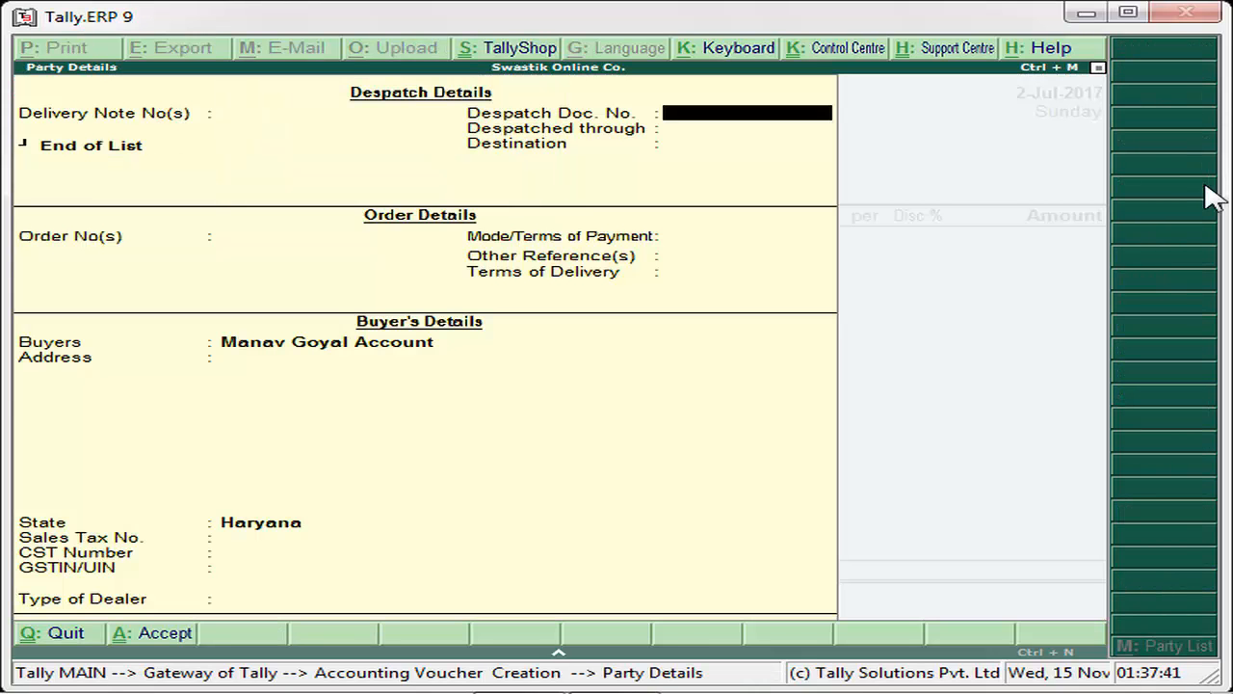
- Leave the despatch, order and buyer tax details empty, keep the state Haryana, and set the type of dealer to Not Applicable
{"action": "key", "text": "Return"}
{"action": "key", "text": "Return"}
{"action": "key", "text": "Return"}
{"action": "key", "text": "Return"}
{"action": "key", "text": "Return"}
{"action": "key", "text": "Return"}
{"action": "key", "text": "Return"}
{"action": "key", "text": "Return"}
{"action": "key", "text": "Return"}
{"action": "key", "text": "Return"}
{"action": "key", "text": "Return"}
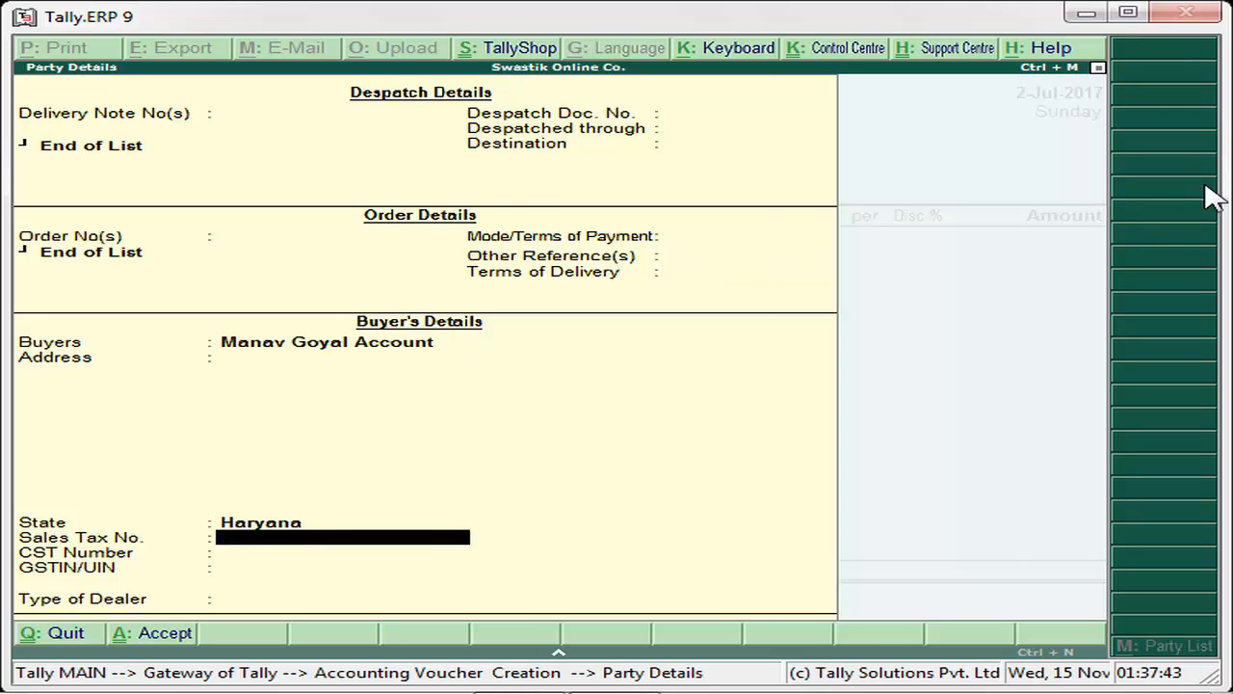
{"action": "key", "text": "Return"}
{"action": "key", "text": "Return"}
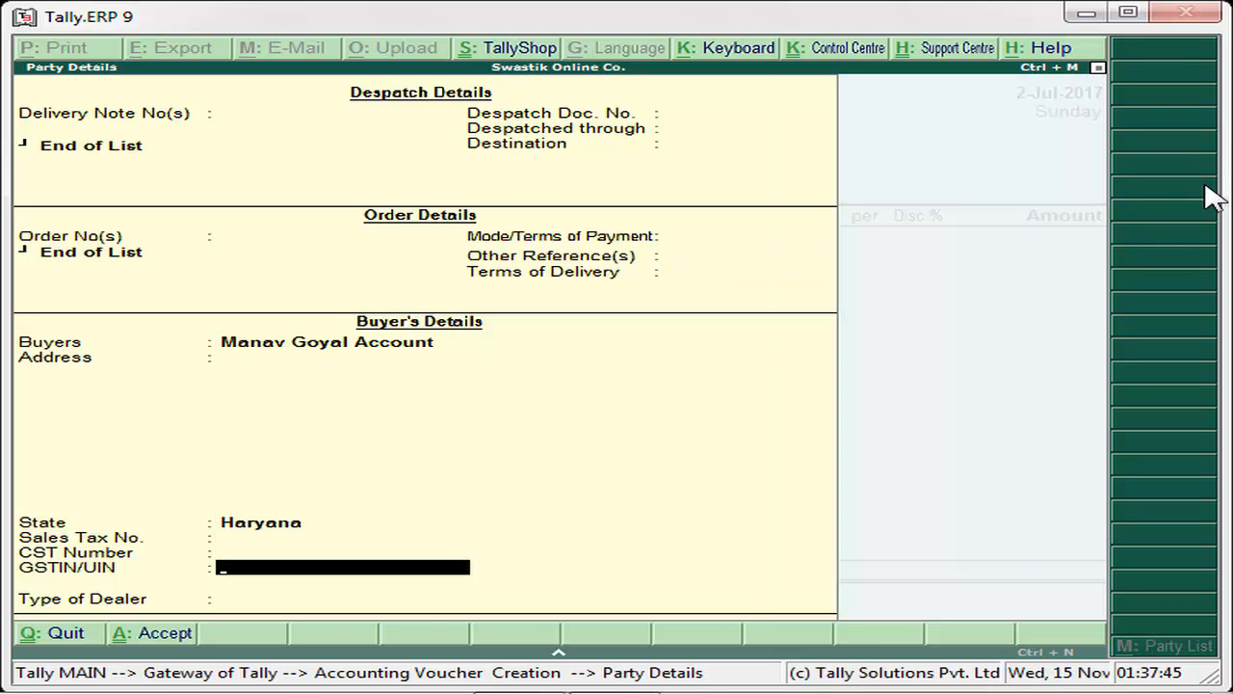
{"action": "key", "text": "Return"}
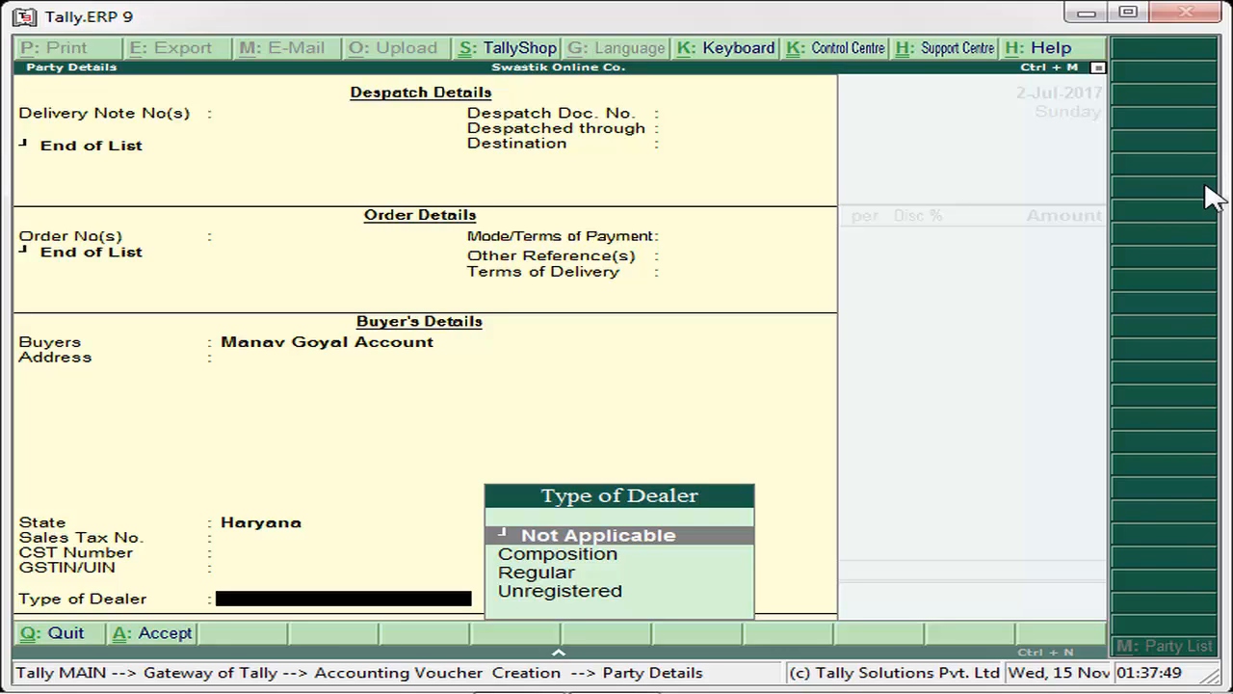
{"action": "key", "text": "Return"}
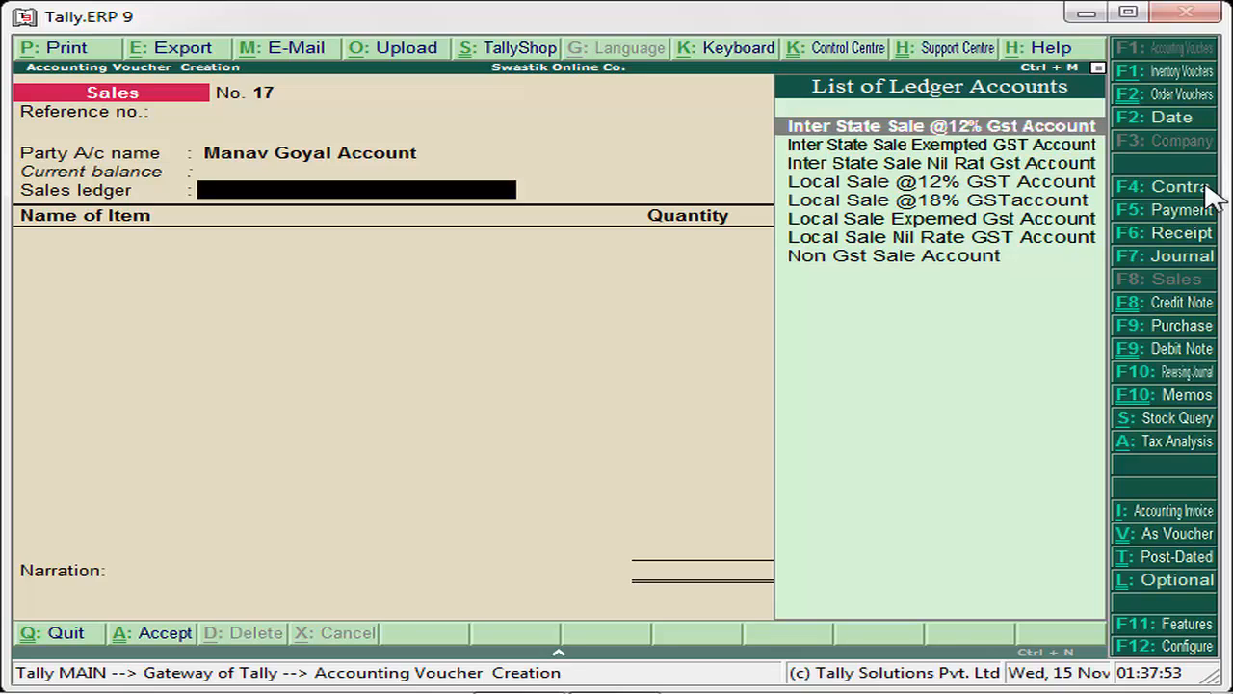
- Choose Inter State Sale Nil Rat Gst Account as the voucher's sales ledger
{"action": "key", "text": "Down"}
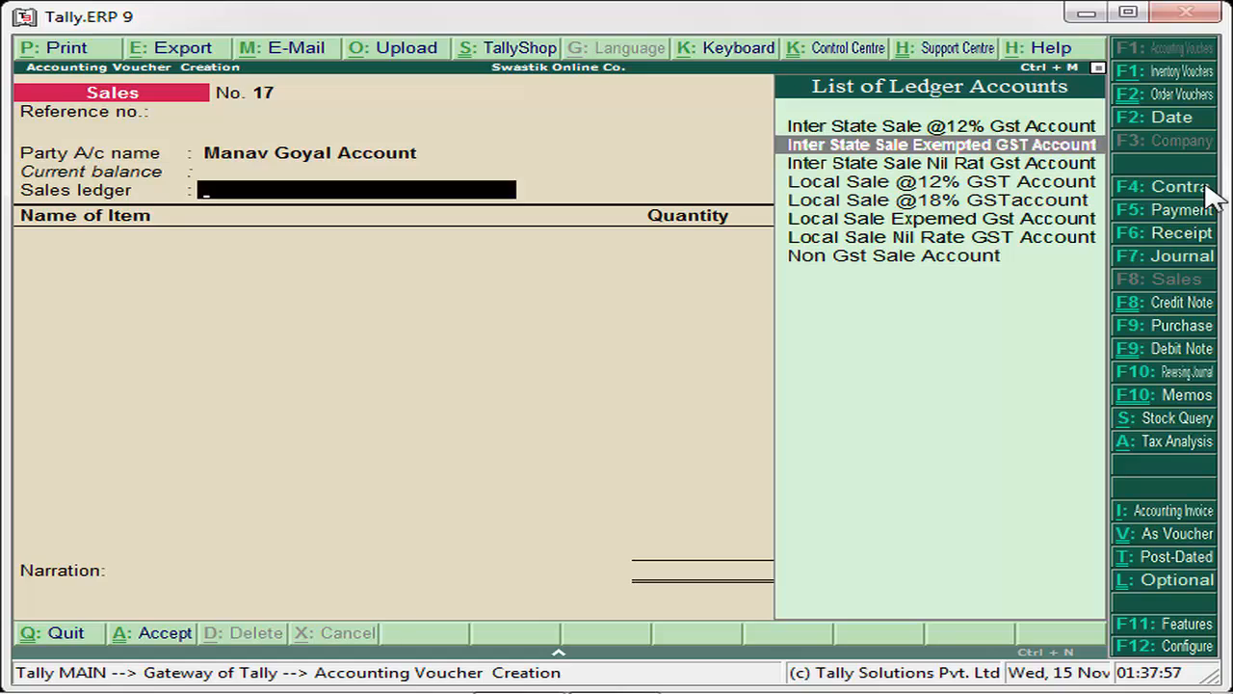
{"action": "key", "text": "Down"}
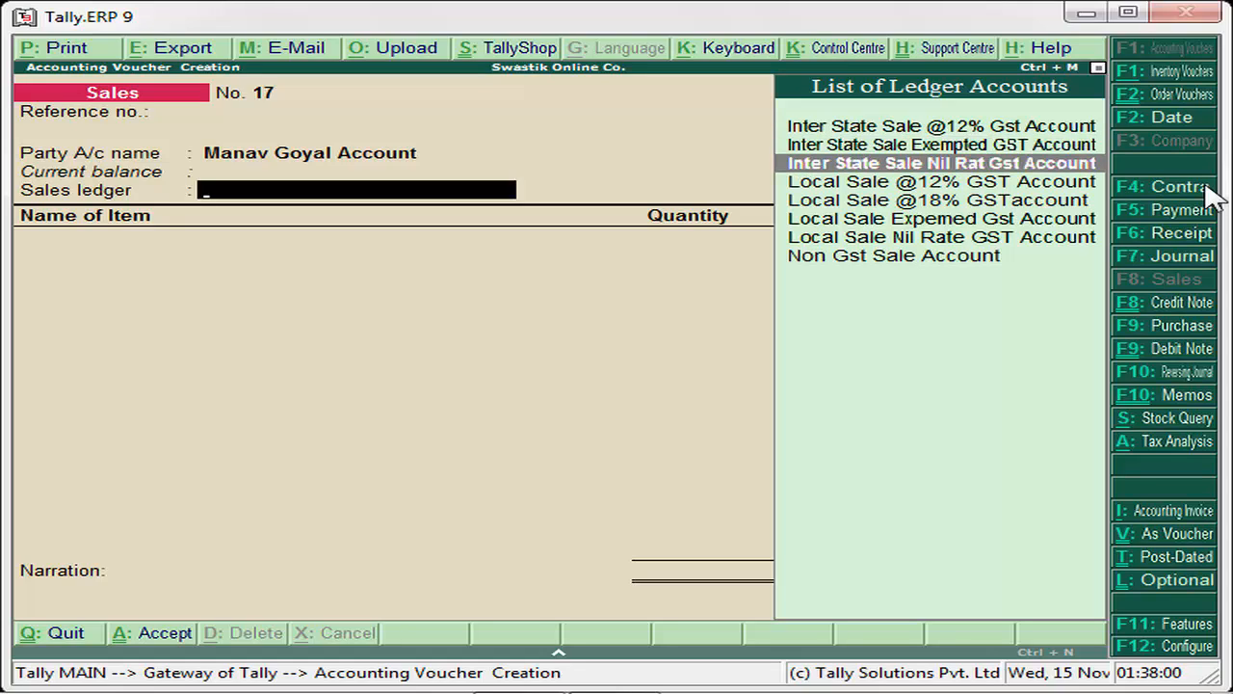
{"action": "key", "text": "Return"}
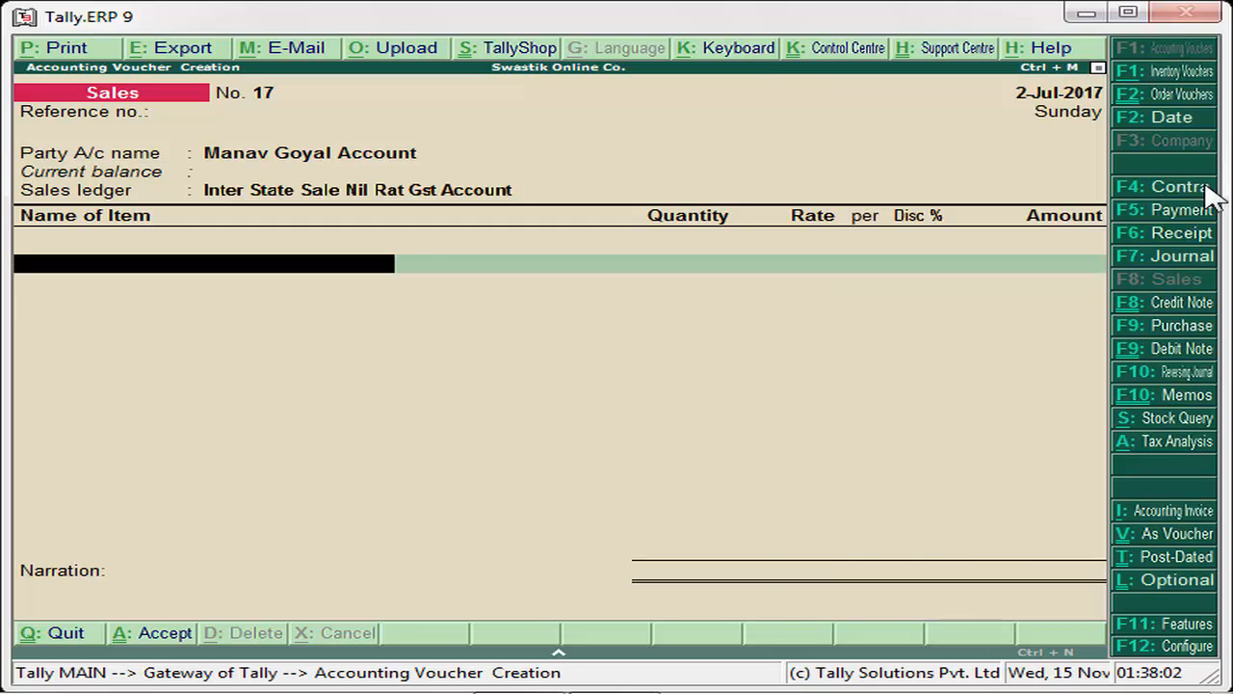
- Add Item Nil Rate to the voucher with tracking number Not Applicable and Main Location
{"action": "type", "text": "S"}
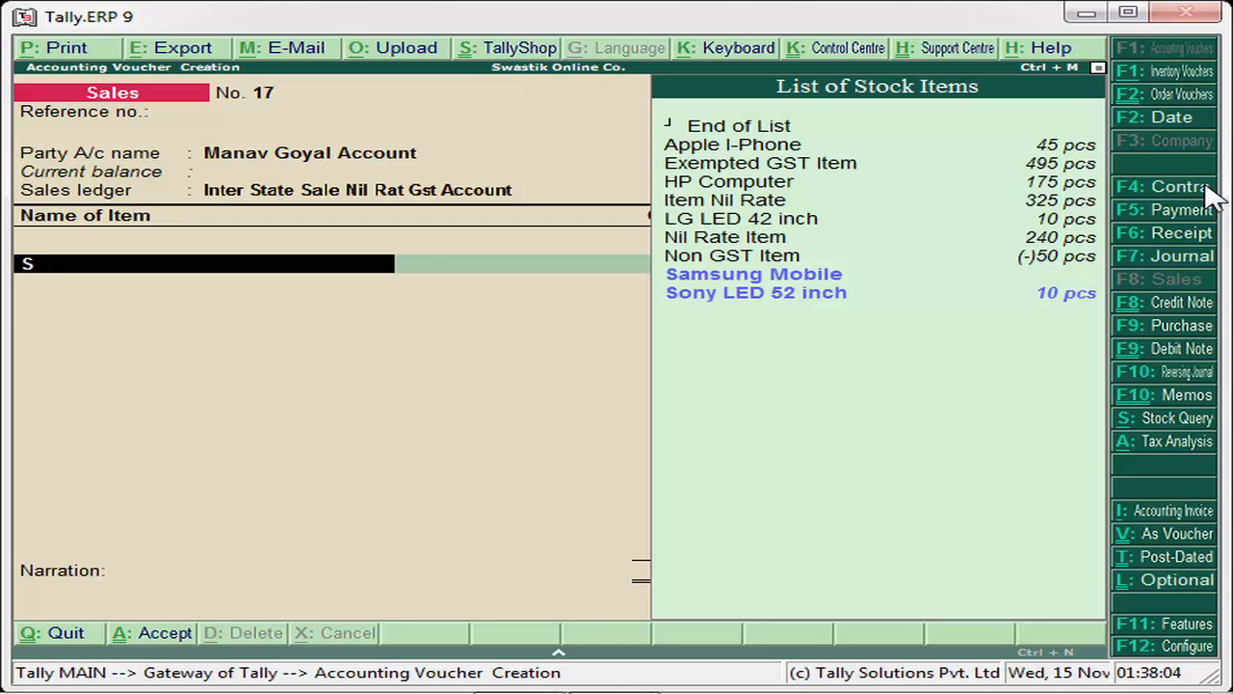
{"action": "key", "text": "Up"}
{"action": "key", "text": "Up"}
{"action": "key", "text": "Up"}
{"action": "key", "text": "Up"}
{"action": "key", "text": "Up"}
{"action": "key", "text": "Up"}
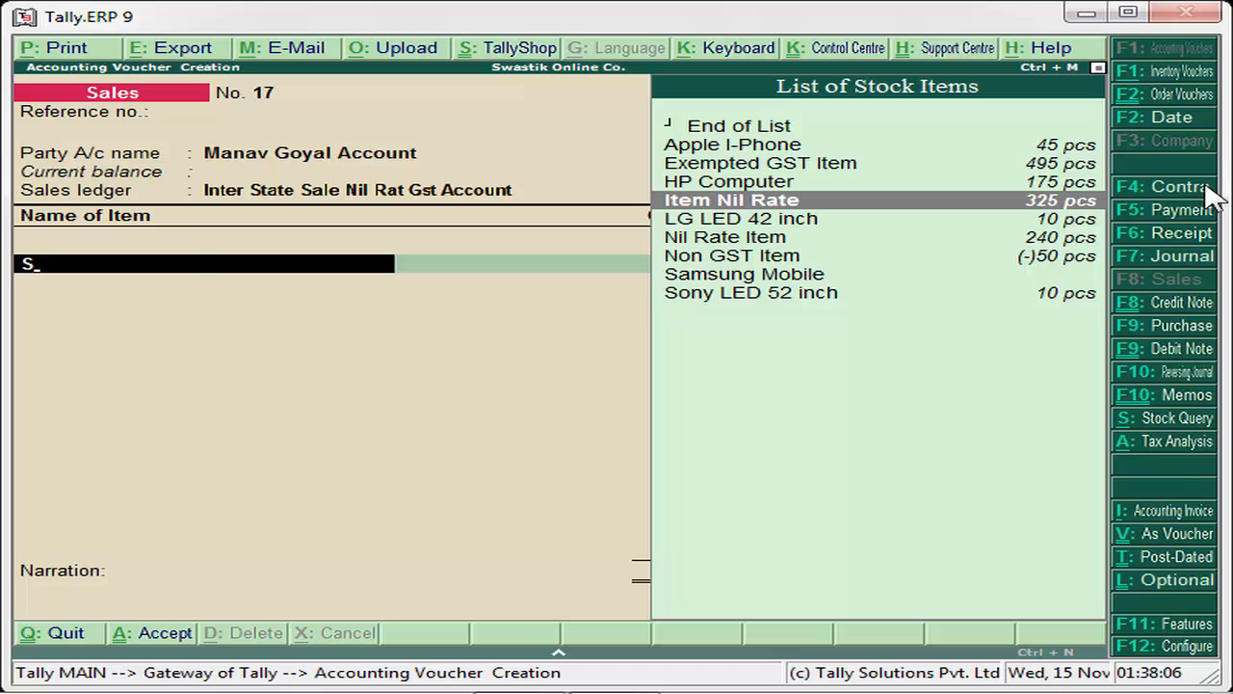
{"action": "key", "text": "Return"}
{"action": "key", "text": "Return"}
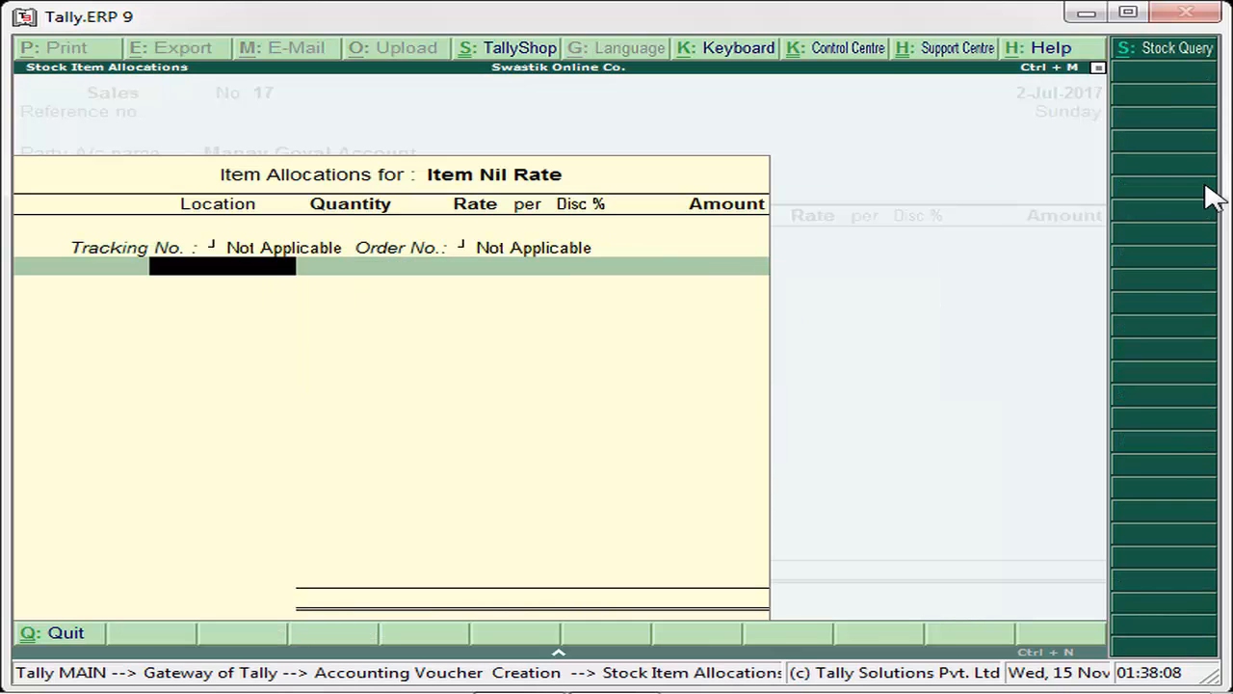
{"action": "key", "text": "Return"}
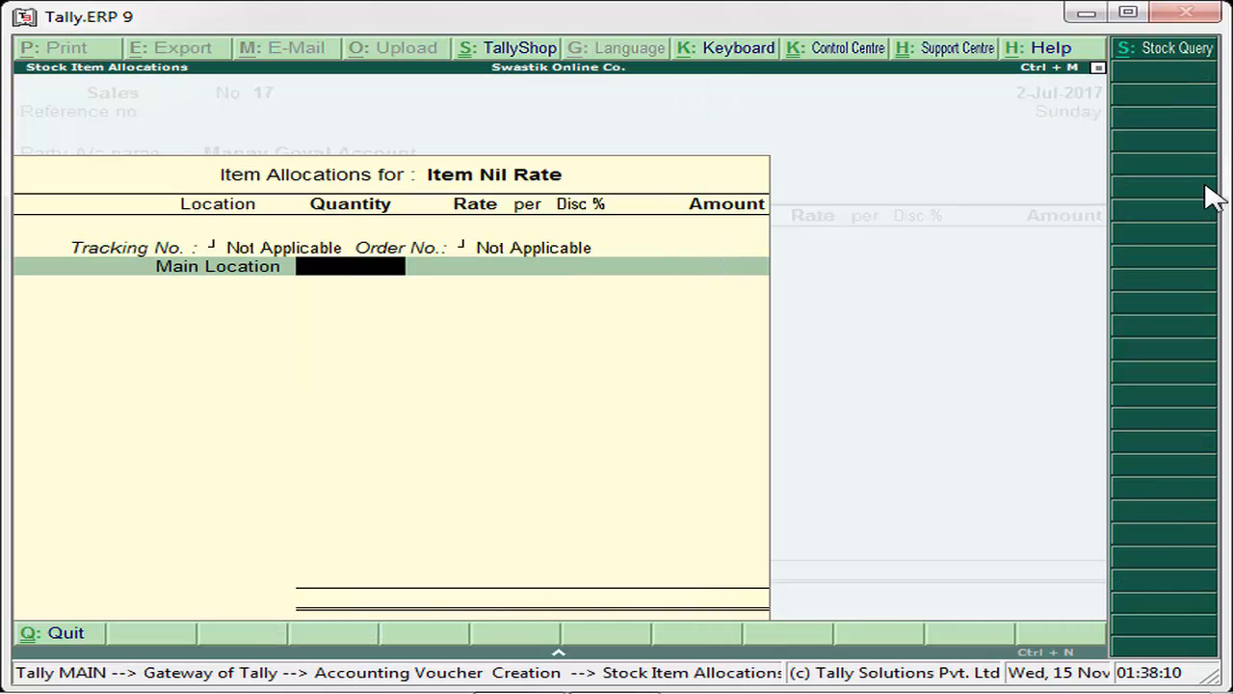
- Allocate 300 pcs of Item Nil Rate at the rate of 160.00 and finish the item allocations
{"action": "type", "text": "300"}
{"action": "key", "text": "Return"}
{"action": "key", "text": "Return"}
{"action": "key", "text": "Return"}
{"action": "key", "text": "Return"}
{"action": "key", "text": "Return"}
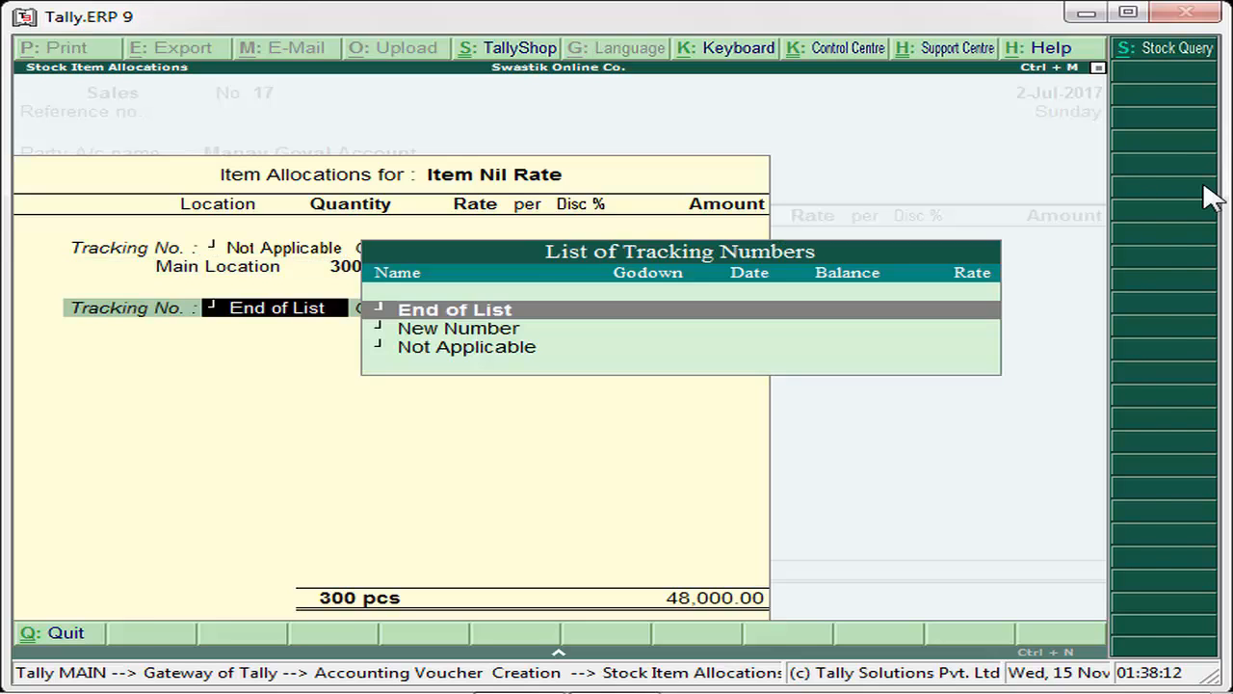
{"action": "key", "text": "Return"}
{"action": "key", "text": "Return"}
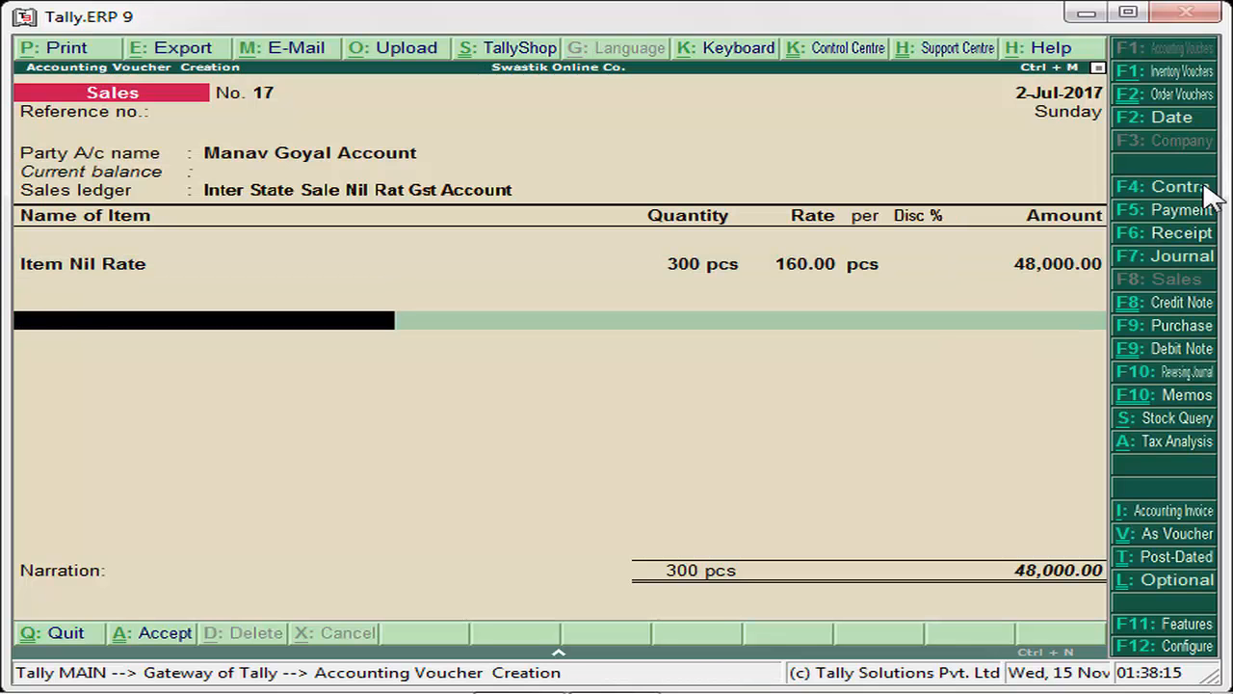
- End the item list, accept the bill-wise amount as New Ref 17, and save the interstate nil-rated sales voucher
{"action": "key", "text": "Return"}
{"action": "key", "text": "Return"}
{"action": "key", "text": "Return"}
{"action": "key", "text": "Return"}
{"action": "key", "text": "Return"}
{"action": "key", "text": "Return"}
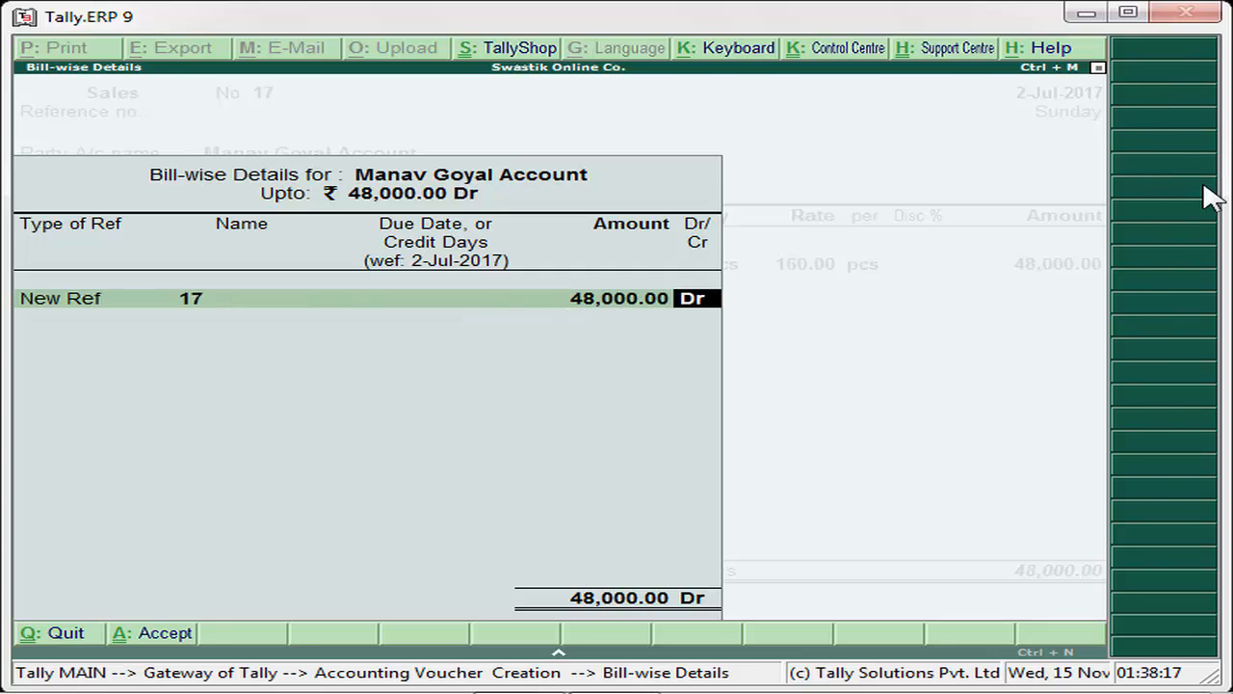
{"action": "key", "text": "Return"}
{"action": "key", "text": "Return"}
{"action": "key", "text": "Return"}
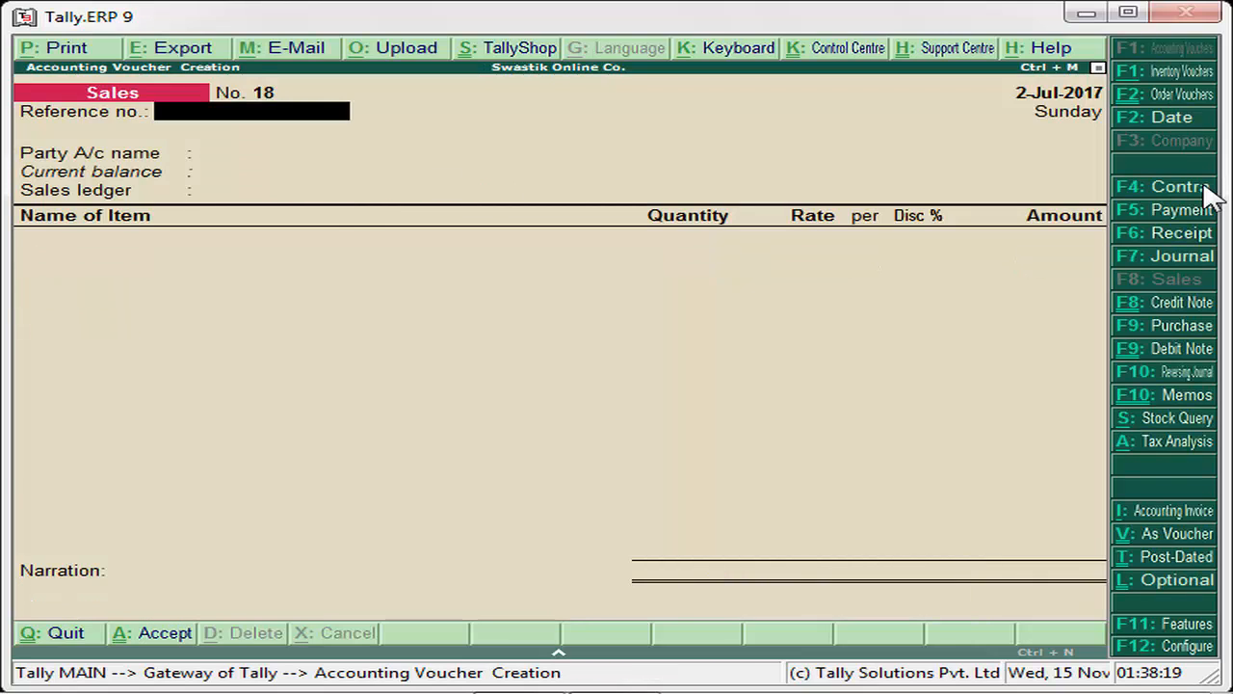
- Quit the blank sales voucher without choosing a party and return to the Gateway of Tally
{"action": "key", "text": "Return"}
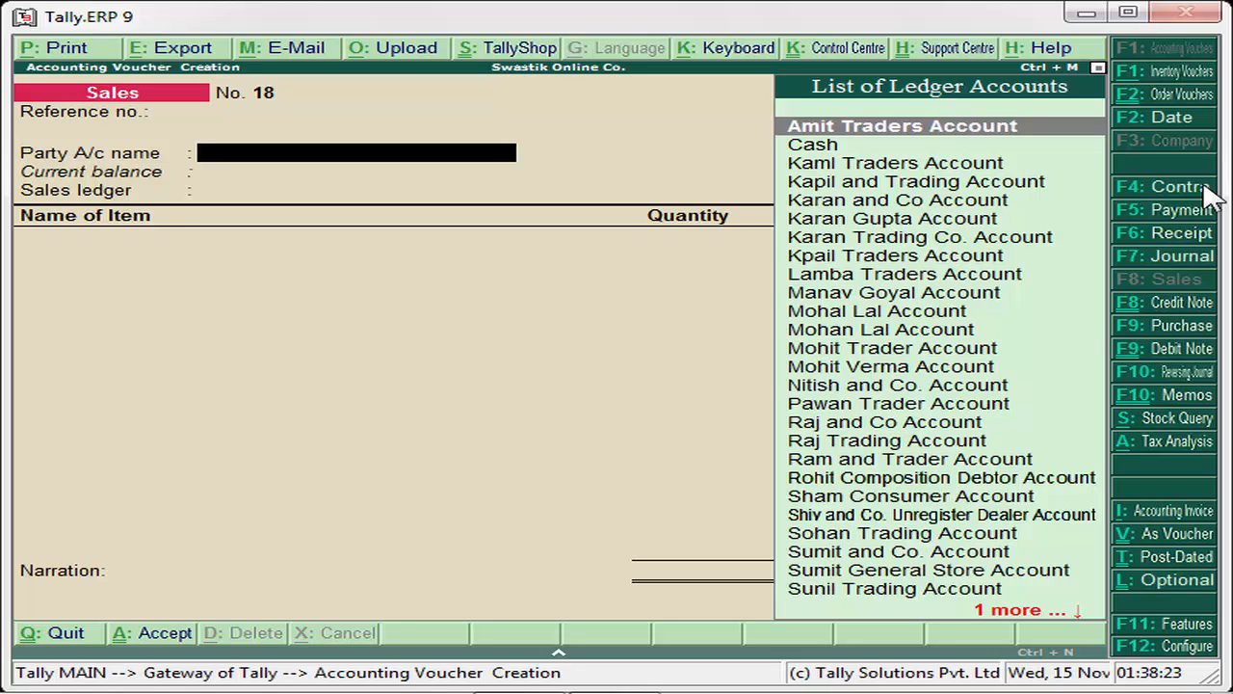
{"action": "key", "text": "Escape"}
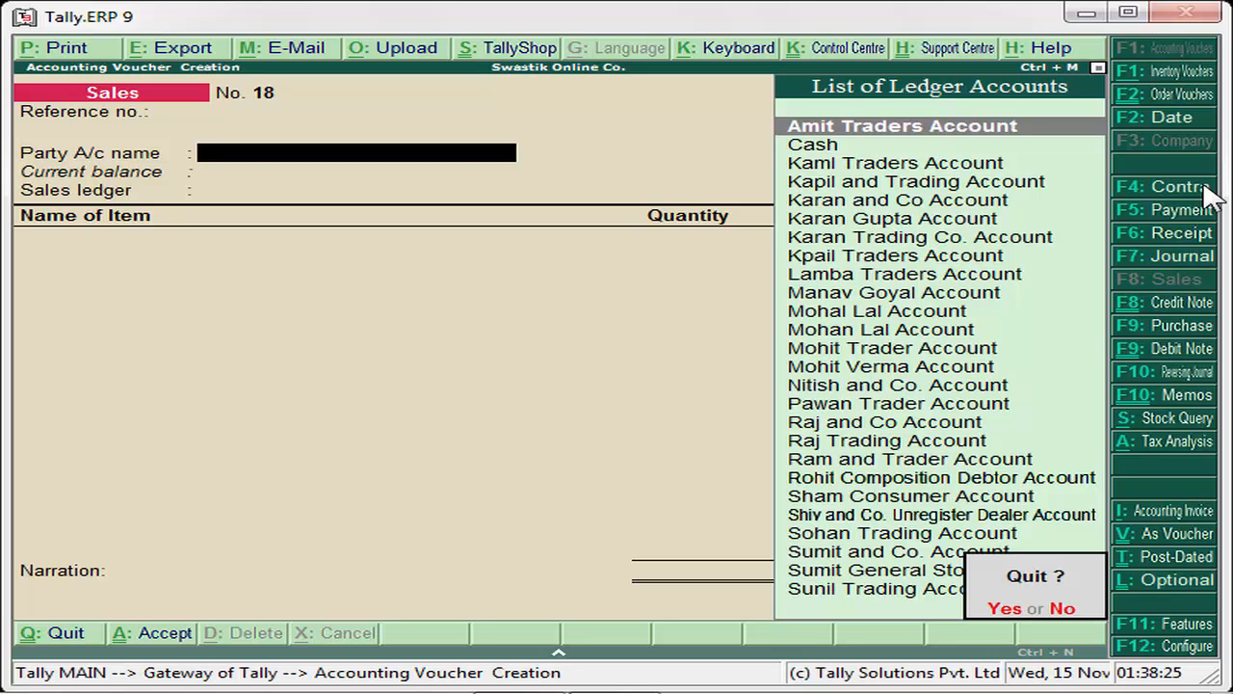
{"action": "key", "text": "n"}
{"action": "key", "text": "Escape"}
{"action": "key", "text": "y"}
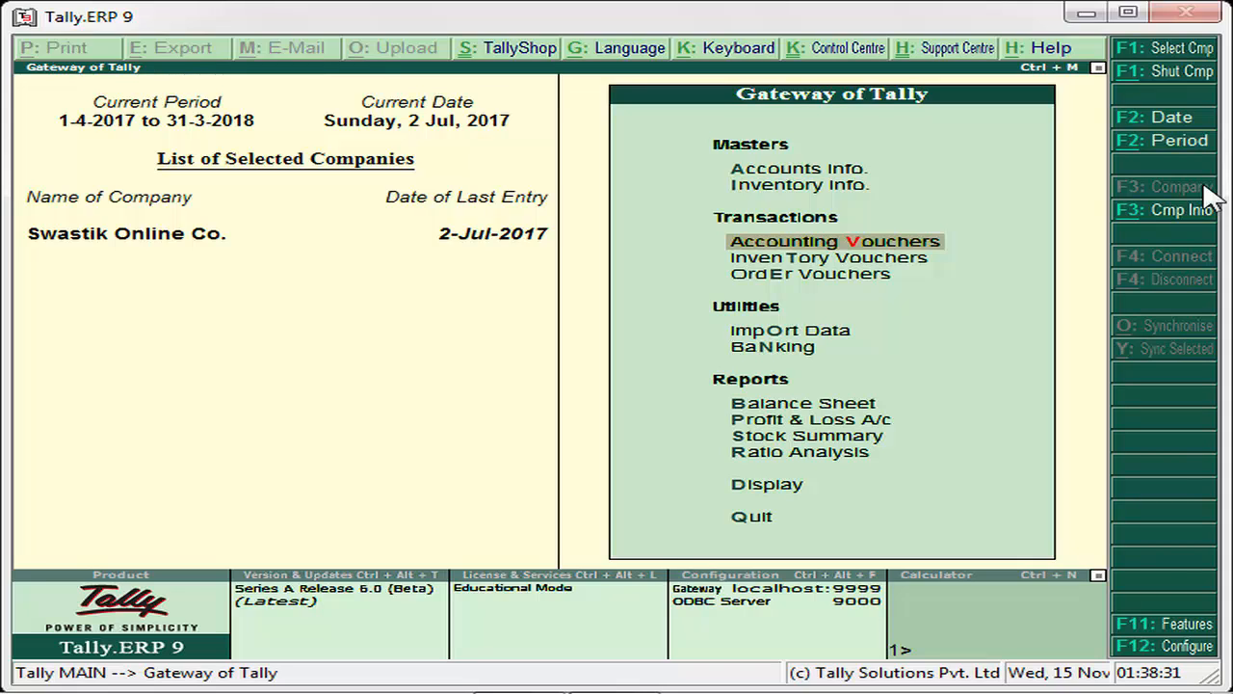
- Open the GSTR-1 report from the GST statutory reports
{"action": "key", "text": "Down"}
{"action": "key", "text": "Down"}
{"action": "key", "text": "Down"}
{"action": "key", "text": "Down"}
{"action": "key", "text": "Down"}
{"action": "key", "text": "Down"}
{"action": "key", "text": "Down"}
{"action": "key", "text": "Down"}
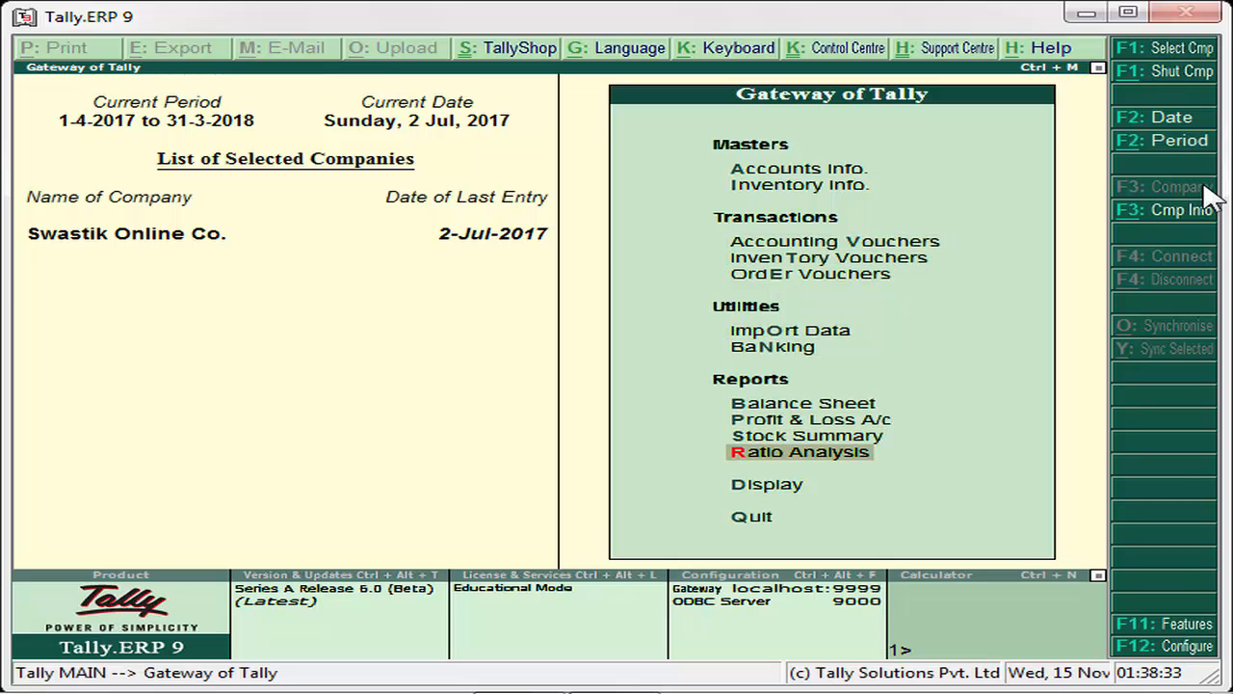
{"action": "key", "text": "Down"}
{"action": "key", "text": "Return"}
{"action": "key", "text": "Down"}
{"action": "key", "text": "Down"}
{"action": "key", "text": "Down"}
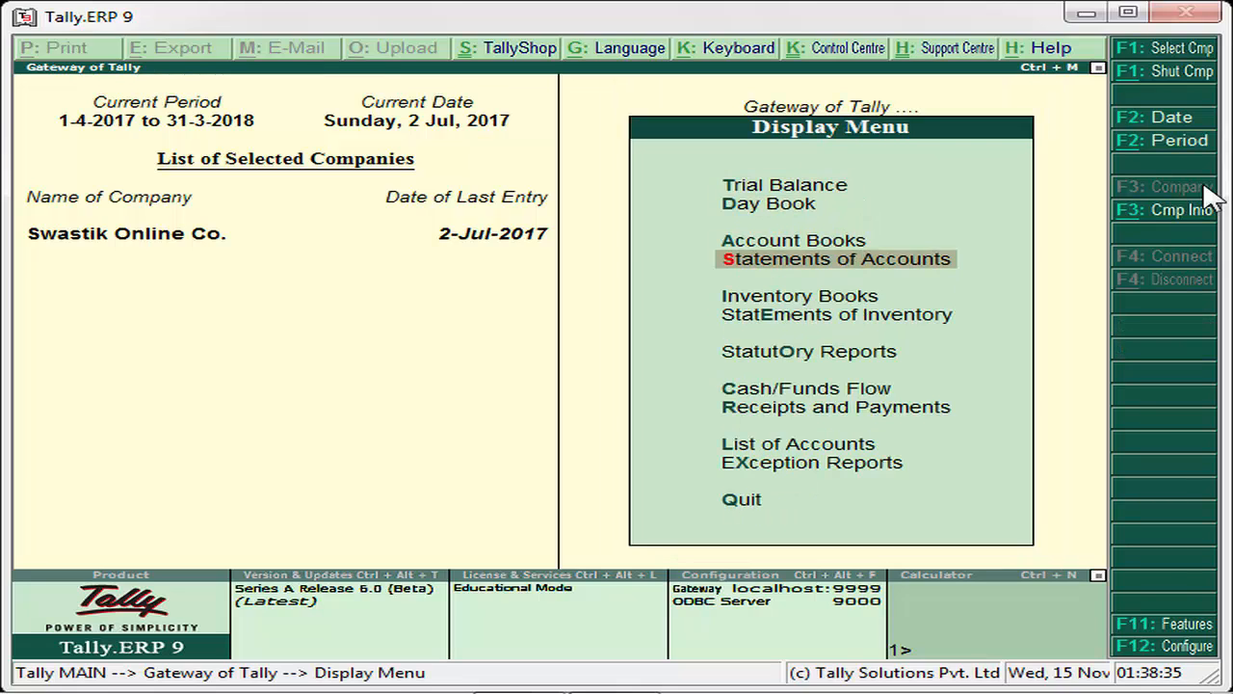
{"action": "key", "text": "Down"}
{"action": "key", "text": "Down"}
{"action": "key", "text": "Return"}
{"action": "key", "text": "Return"}
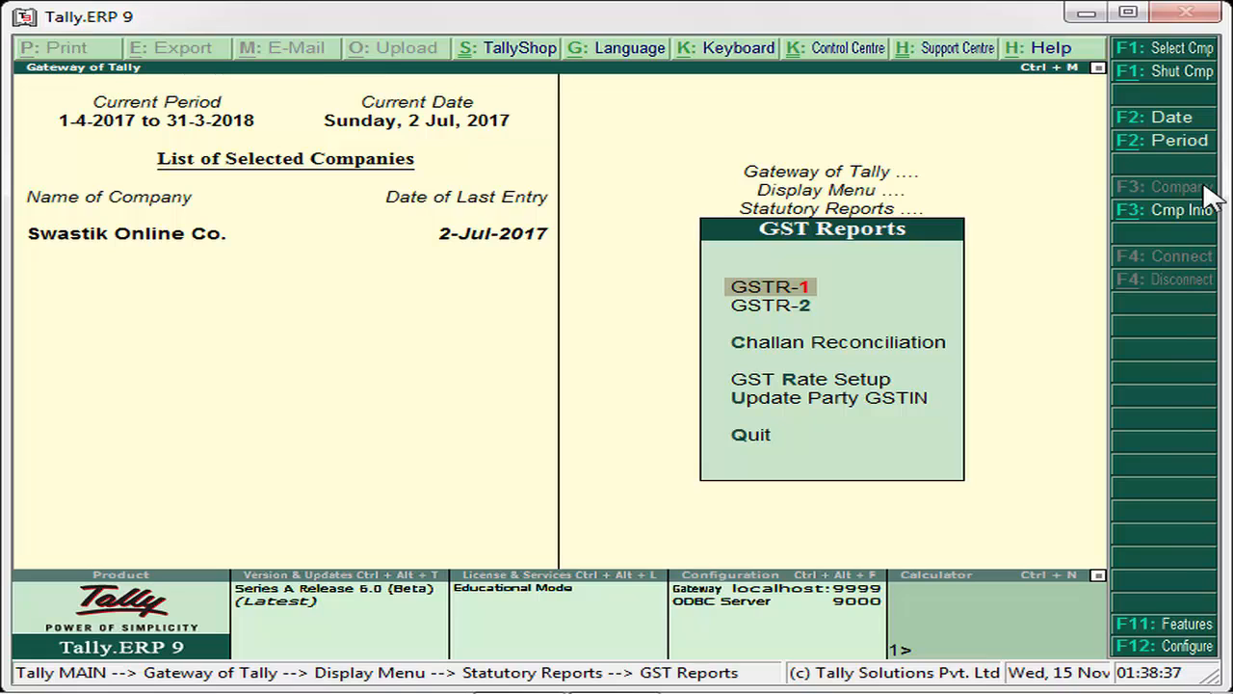
{"action": "key", "text": "Return"}
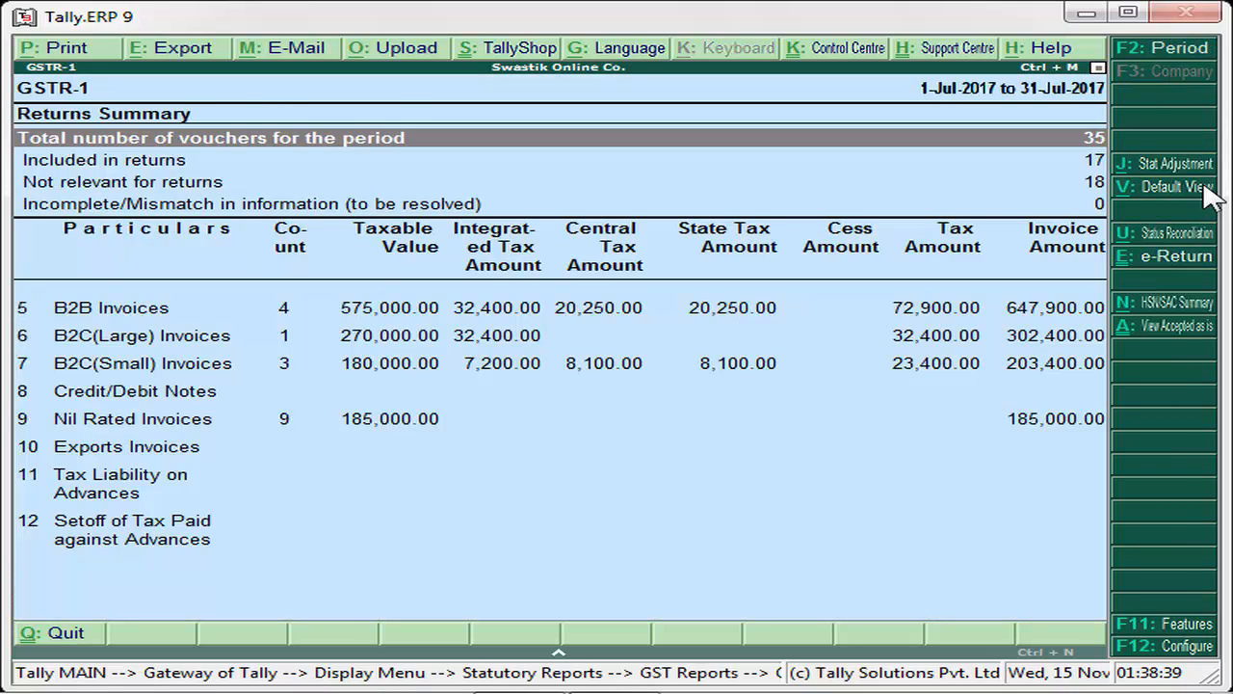
- Open the Nil Rated Invoices breakdown in the GSTR-1 summary
{"action": "key", "text": "Down"}
{"action": "key", "text": "Down"}
{"action": "key", "text": "Down"}
{"action": "key", "text": "Down"}
{"action": "key", "text": "Down"}
{"action": "key", "text": "Down"}
{"action": "key", "text": "Down"}
{"action": "key", "text": "Down"}
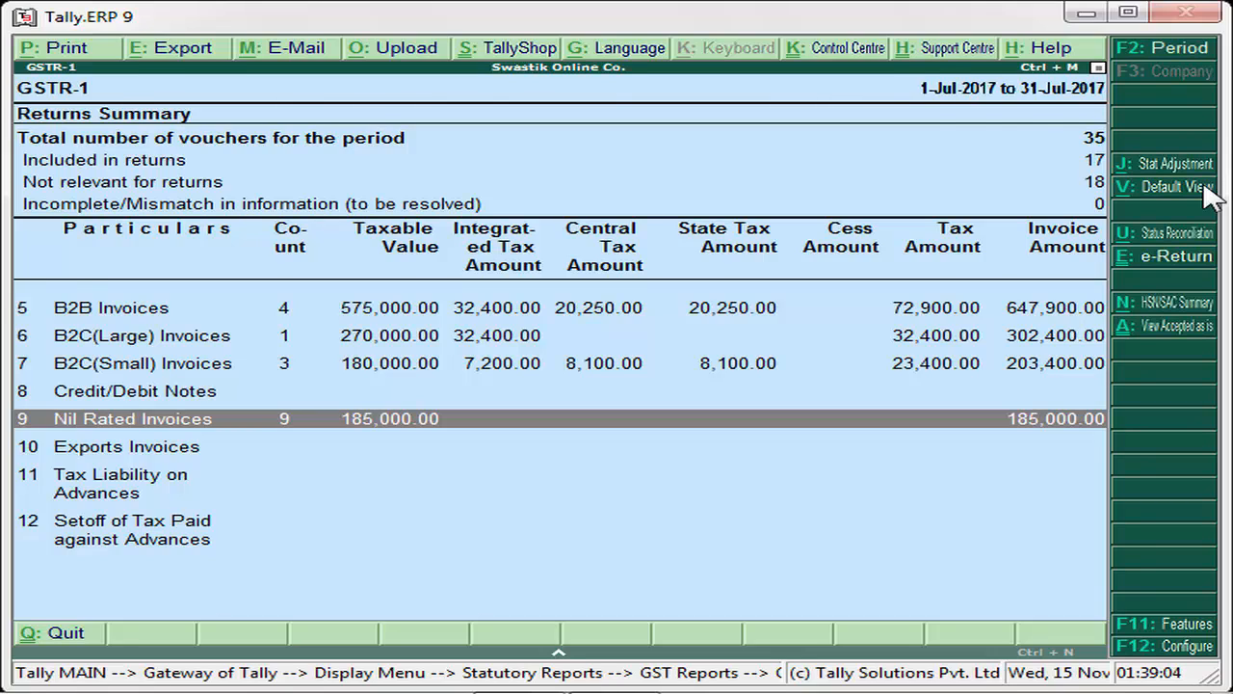
{"action": "key", "text": "Return"}
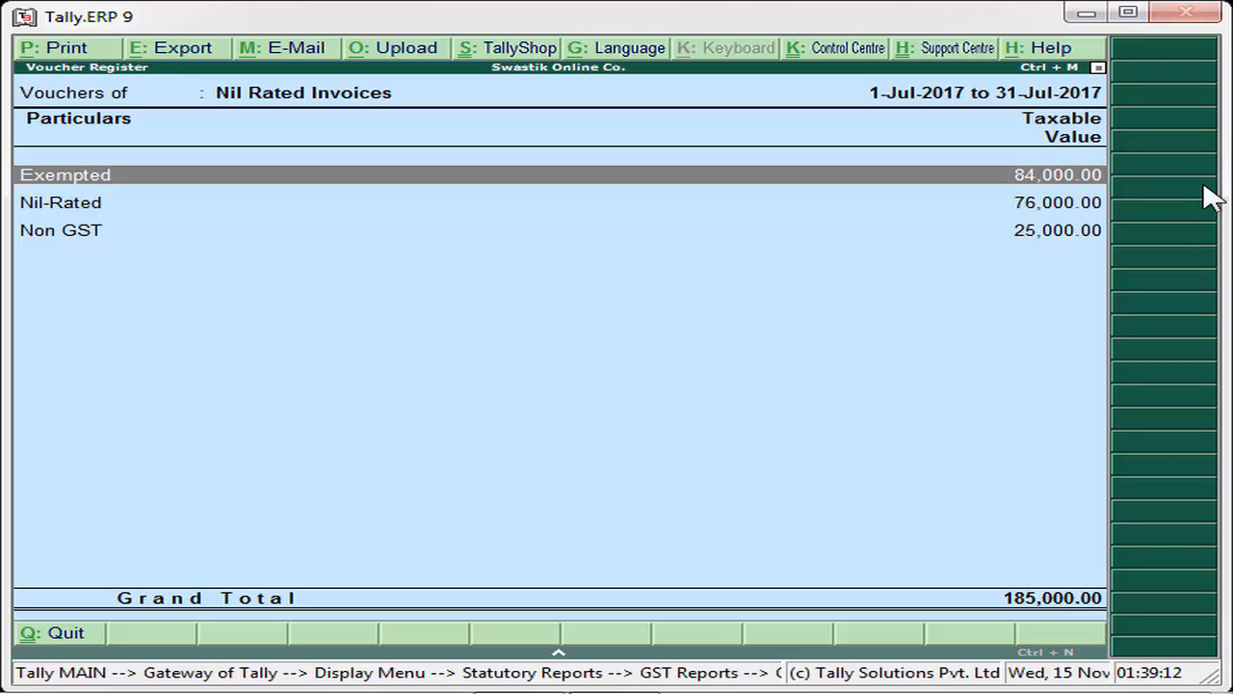
- Compare the nil rated invoice categories and examine the sales vouchers listed under Exempted
{"action": "key", "text": "Down"}
{"action": "key", "text": "Down"}
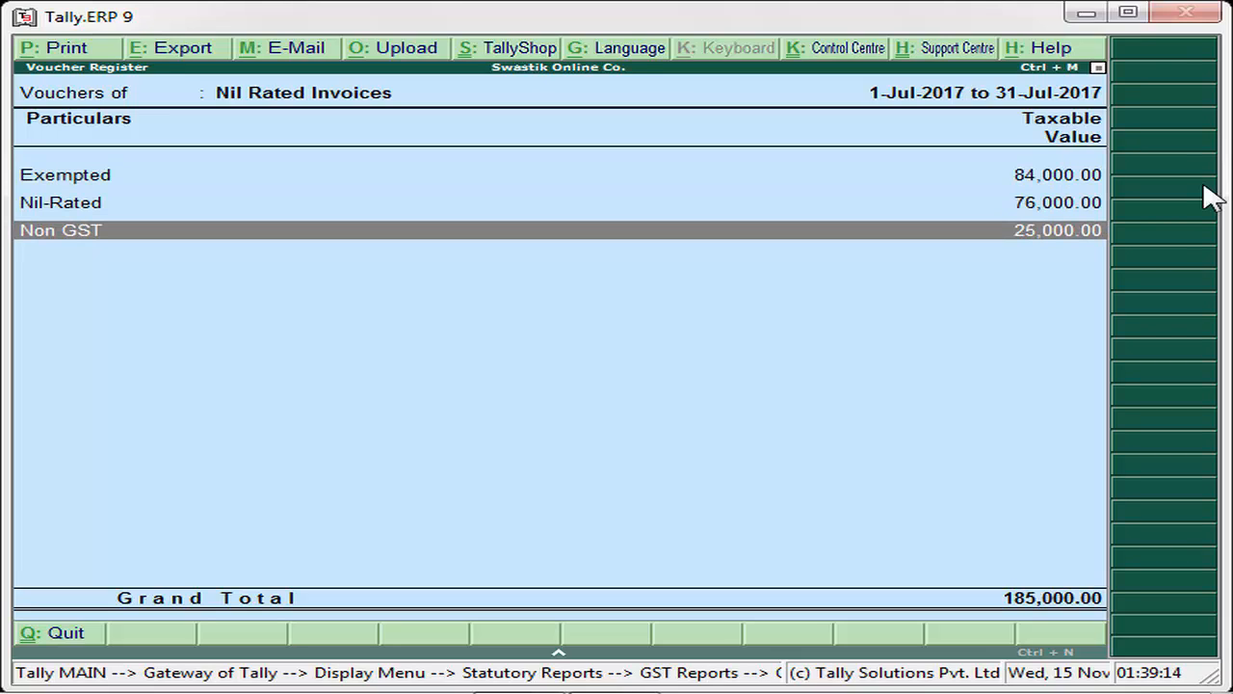
{"action": "key", "text": "Up"}
{"action": "key", "text": "Up"}
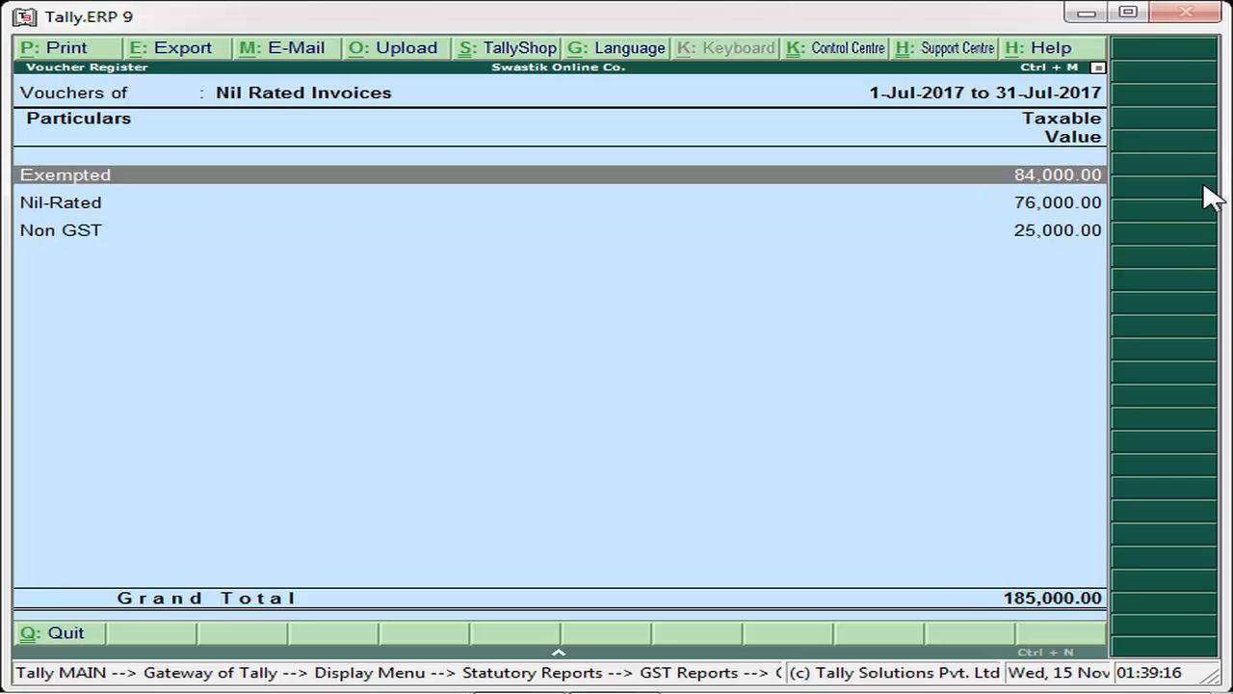
{"action": "key", "text": "Return"}
{"action": "key", "text": "Down"}
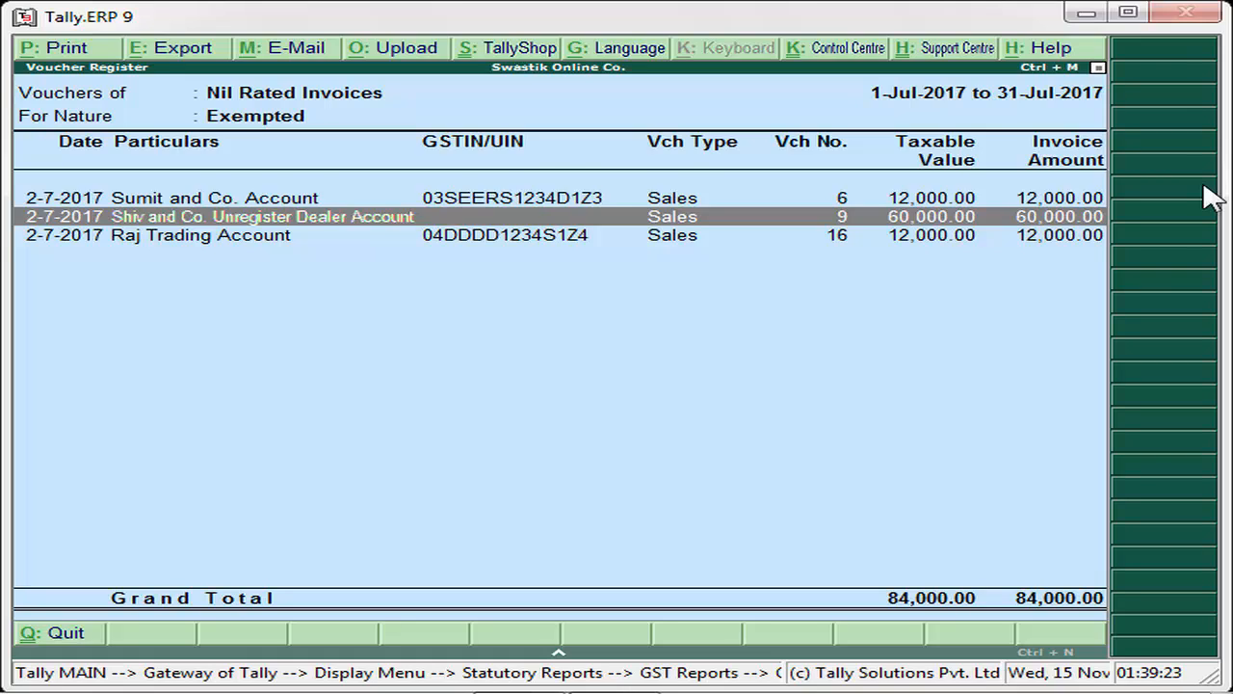
{"action": "key", "text": "Down"}
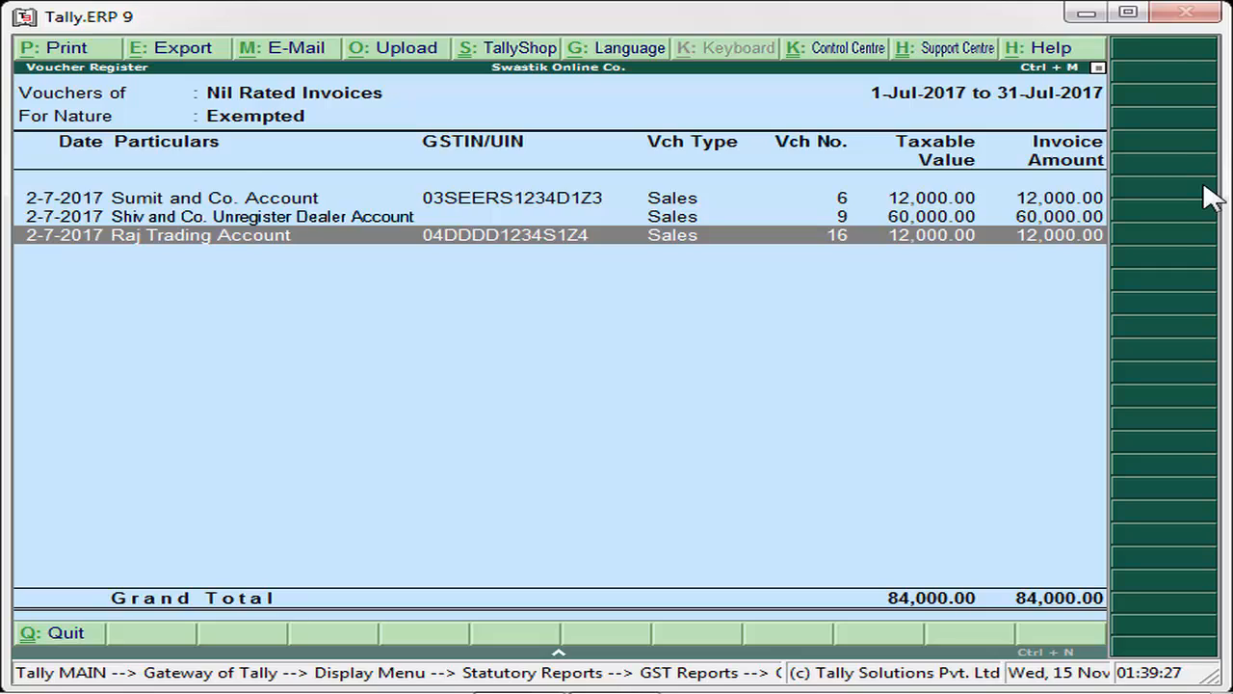
- Examine the sales vouchers listed under Nil-Rated, return to the category breakdown, and highlight Non GST
{"action": "key", "text": "Escape"}
{"action": "key", "text": "Down"}
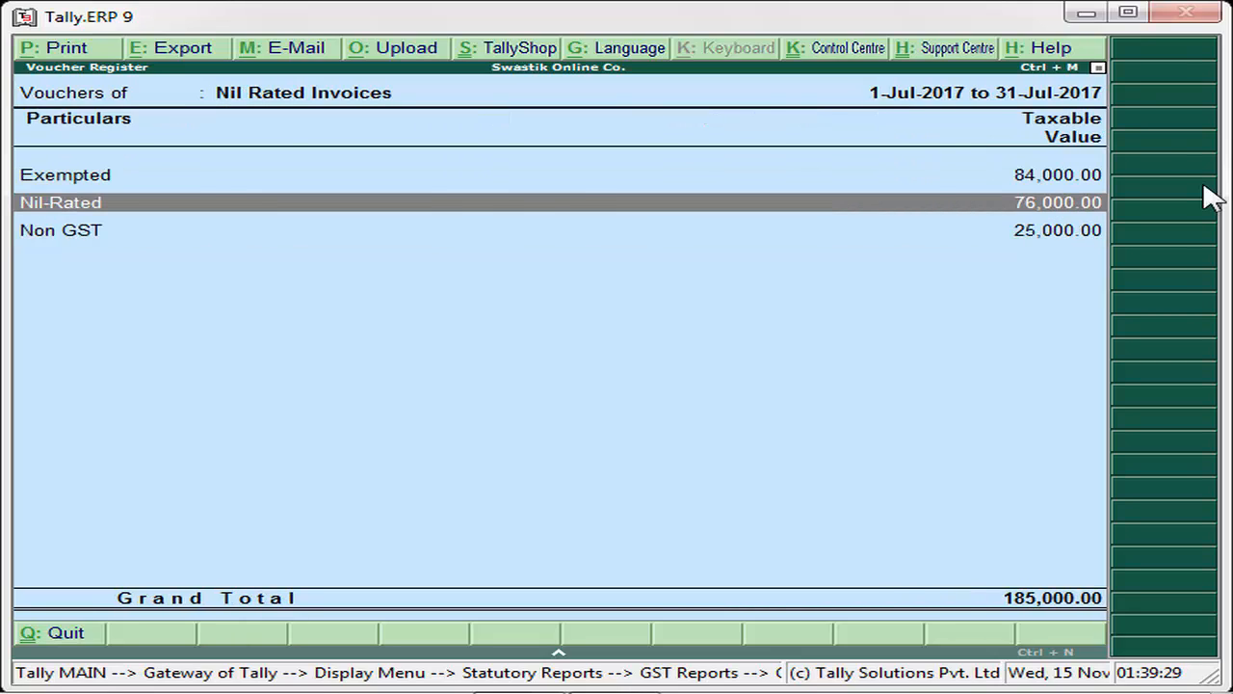
{"action": "key", "text": "Return"}
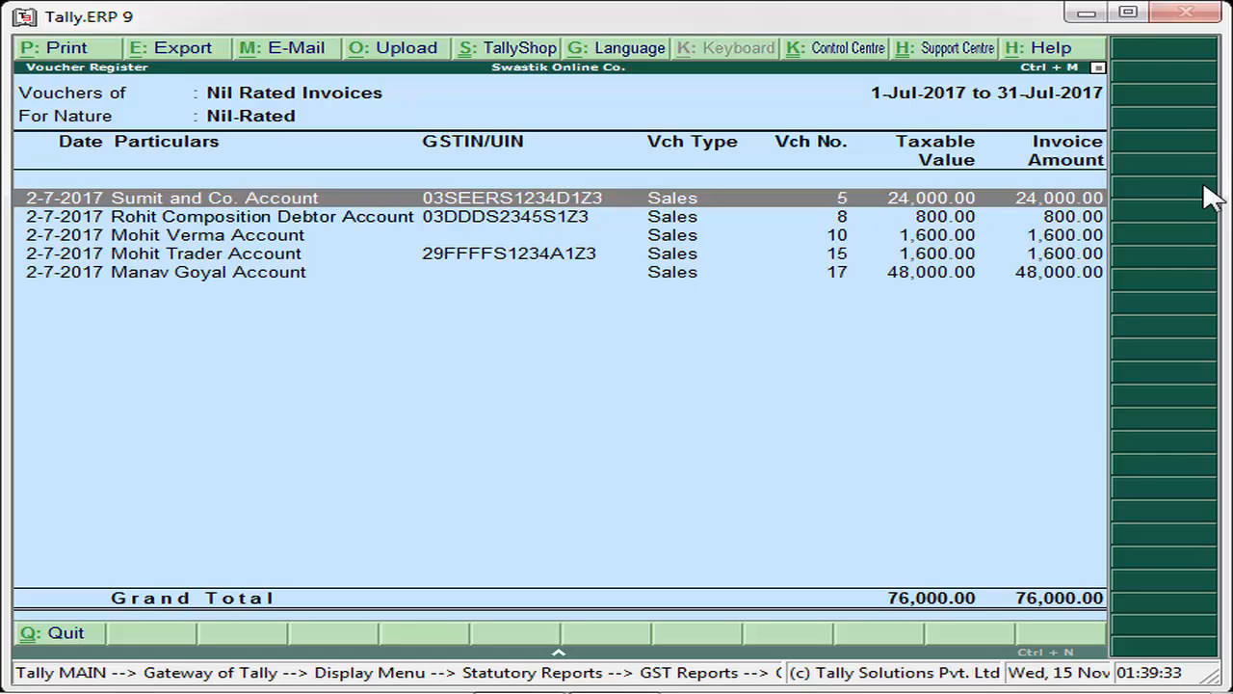
{"action": "key", "text": "Down"}
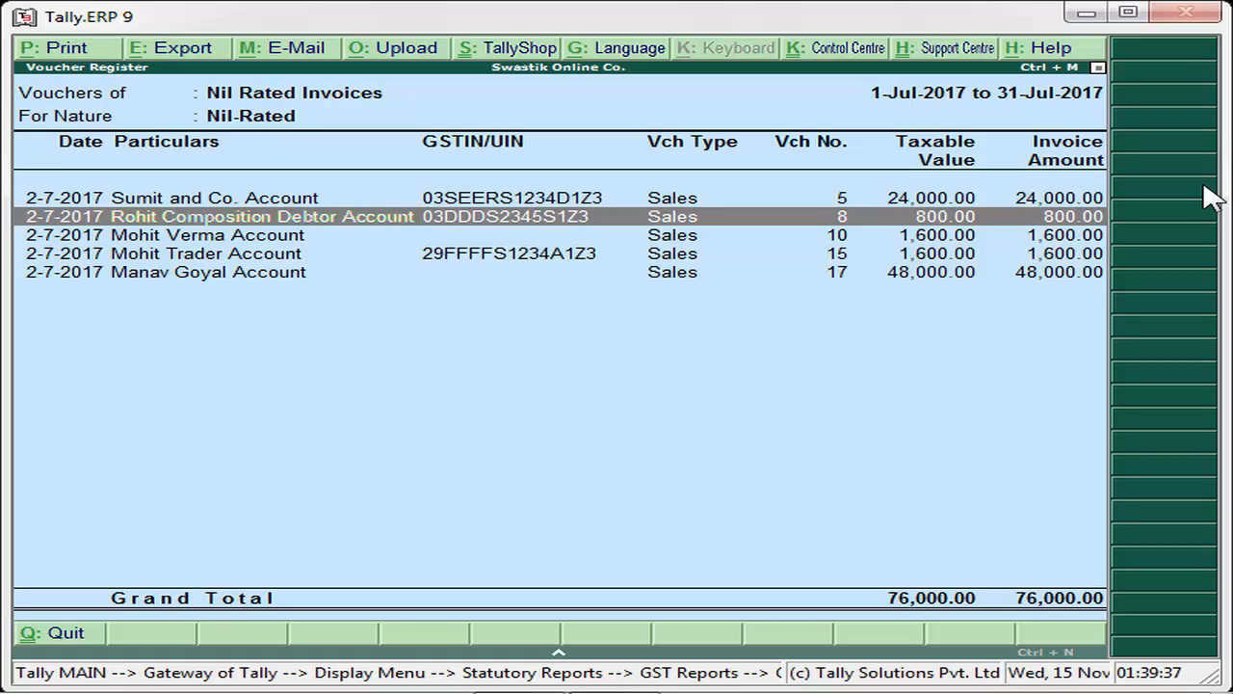
{"action": "key", "text": "Escape"}
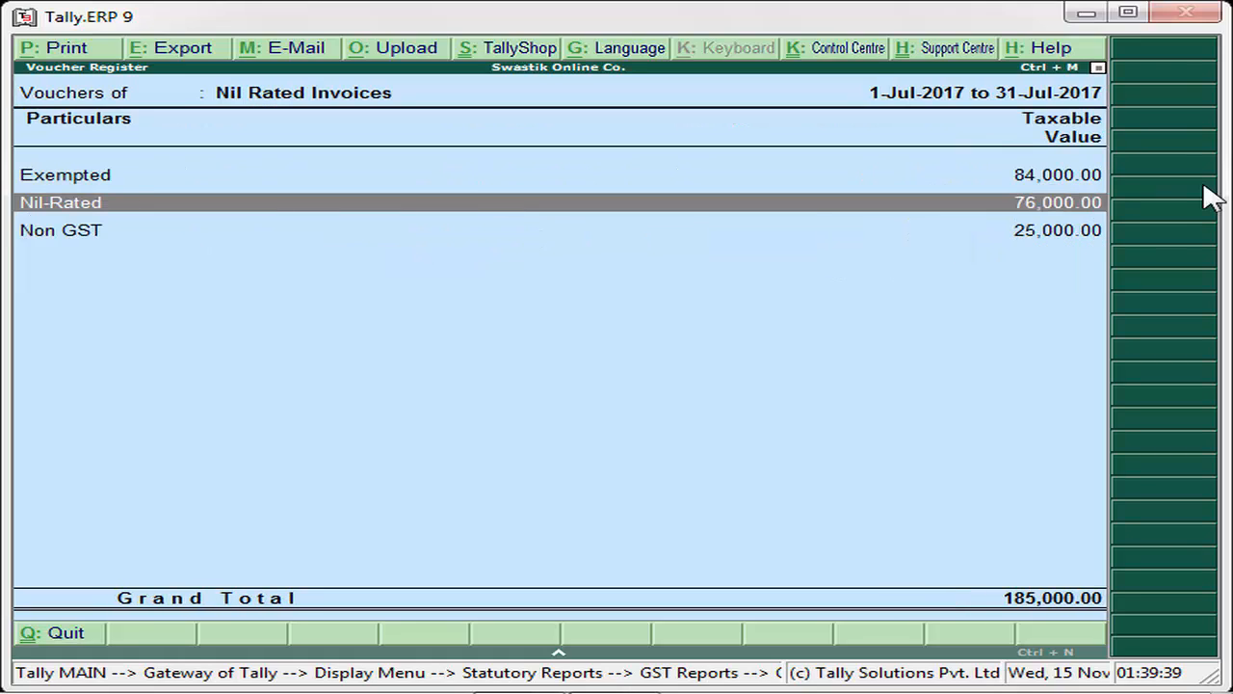
{"action": "key", "text": "Down"}
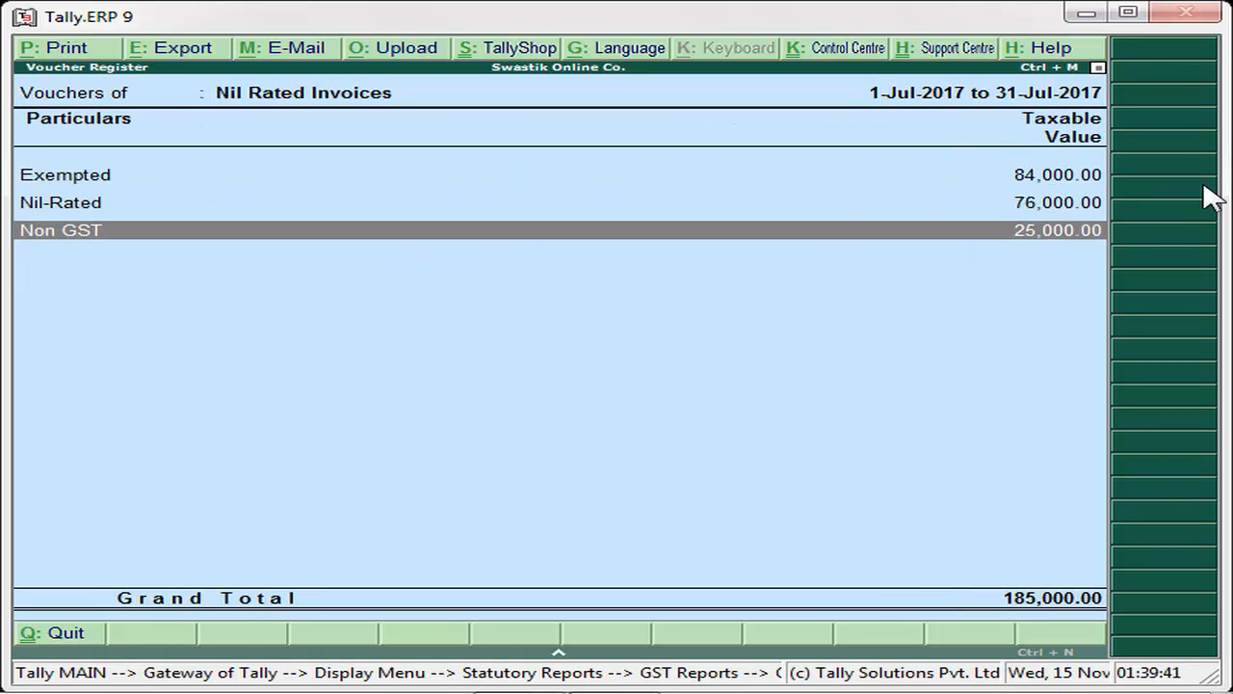